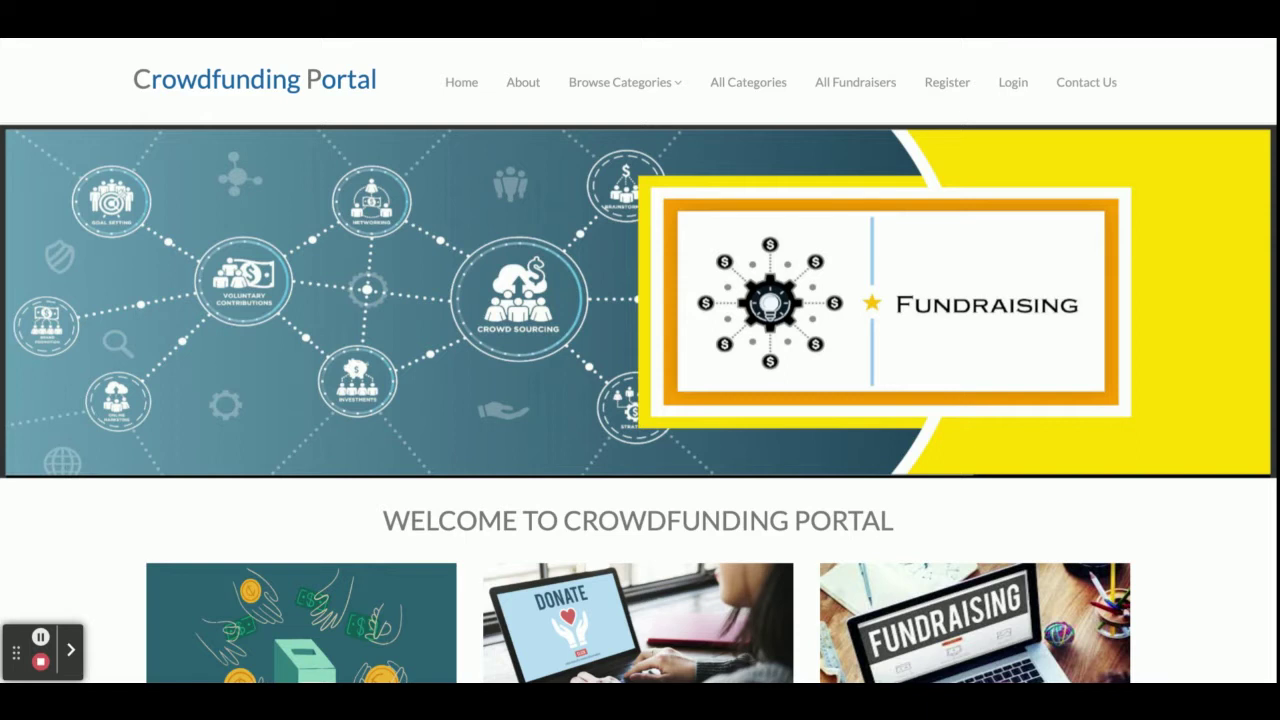
Step: Open the fundraiser category list and scroll through the portal's home page
click(632, 84)
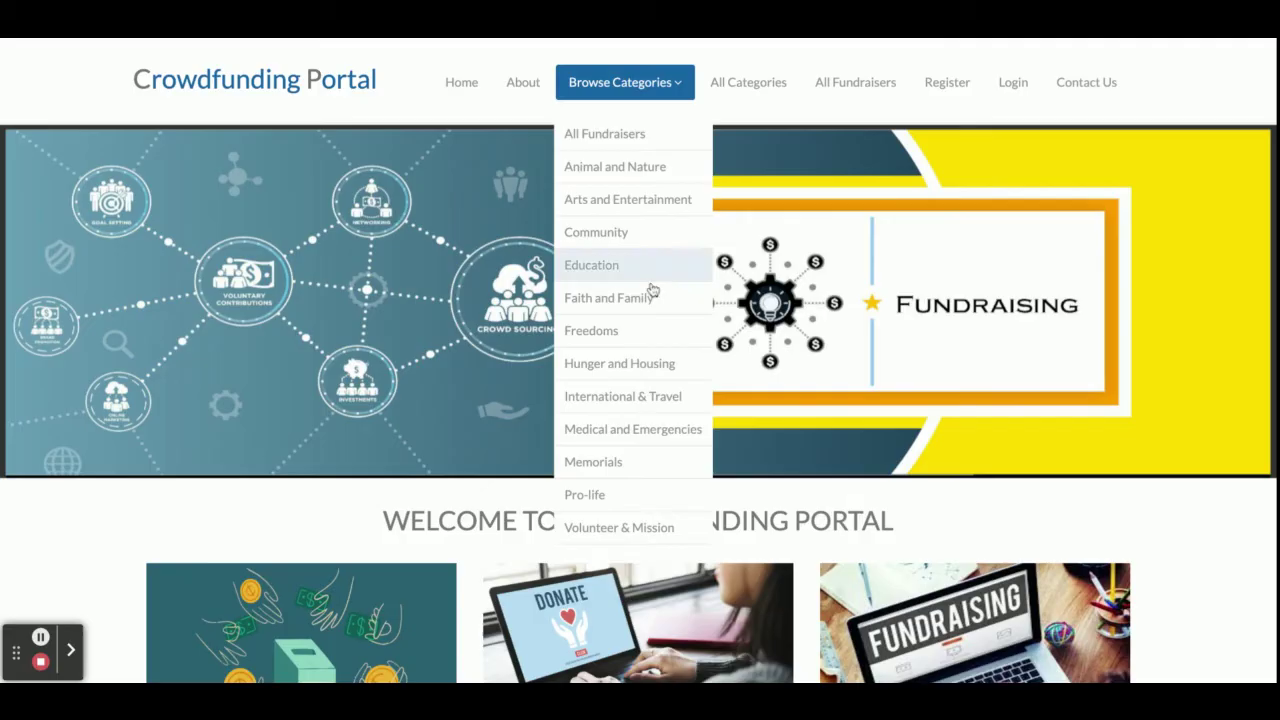
scroll(843, 516, down, 10)
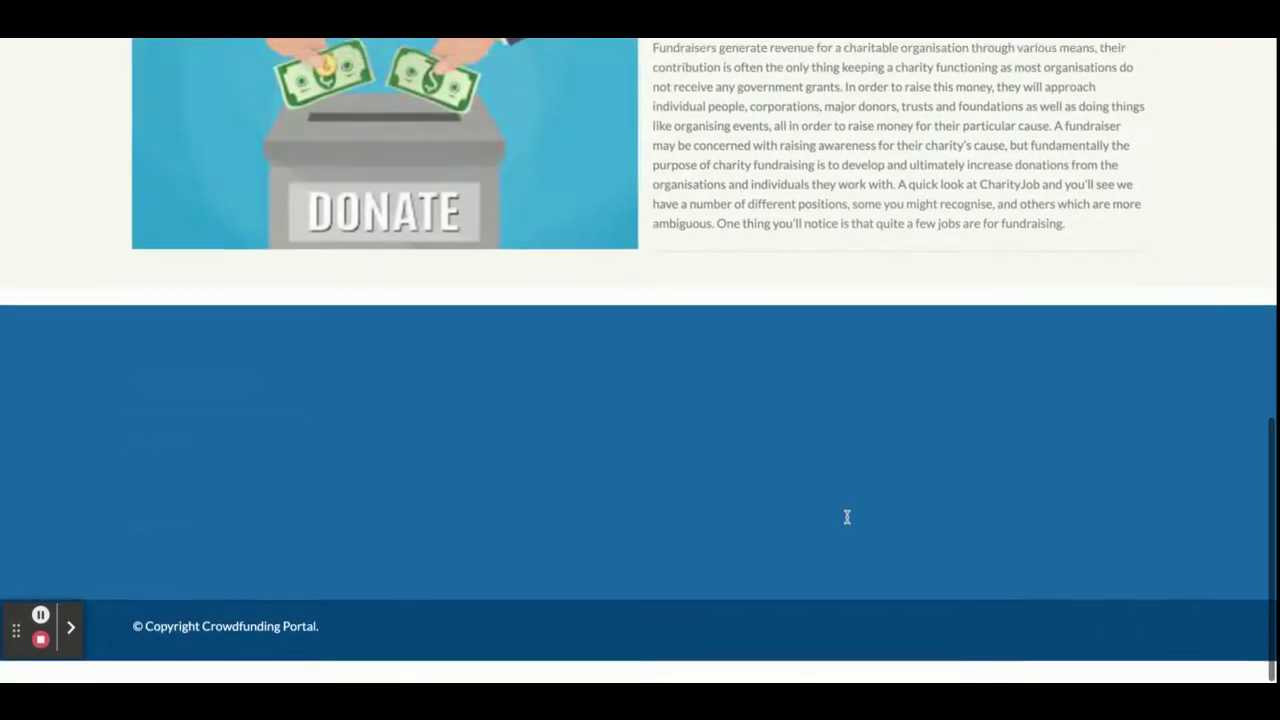
scroll(843, 516, up, 8)
scroll(640, 360, up, 2)
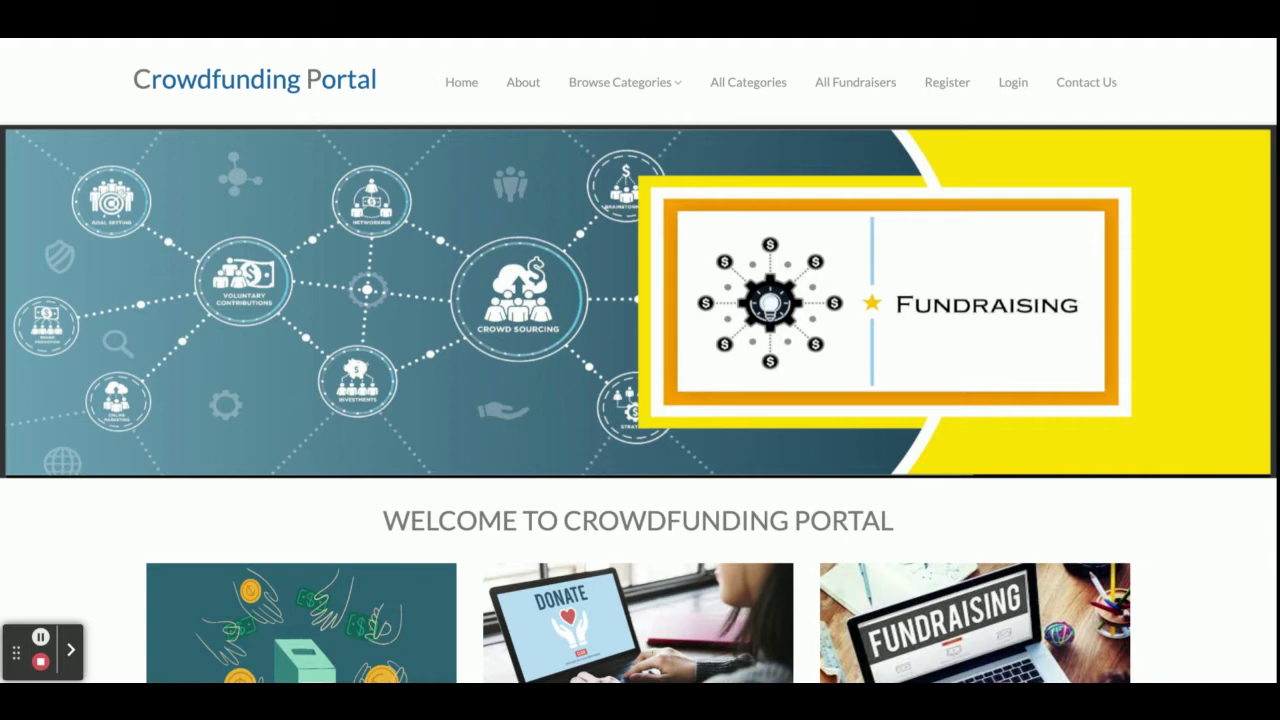
scroll(640, 360, down, 15)
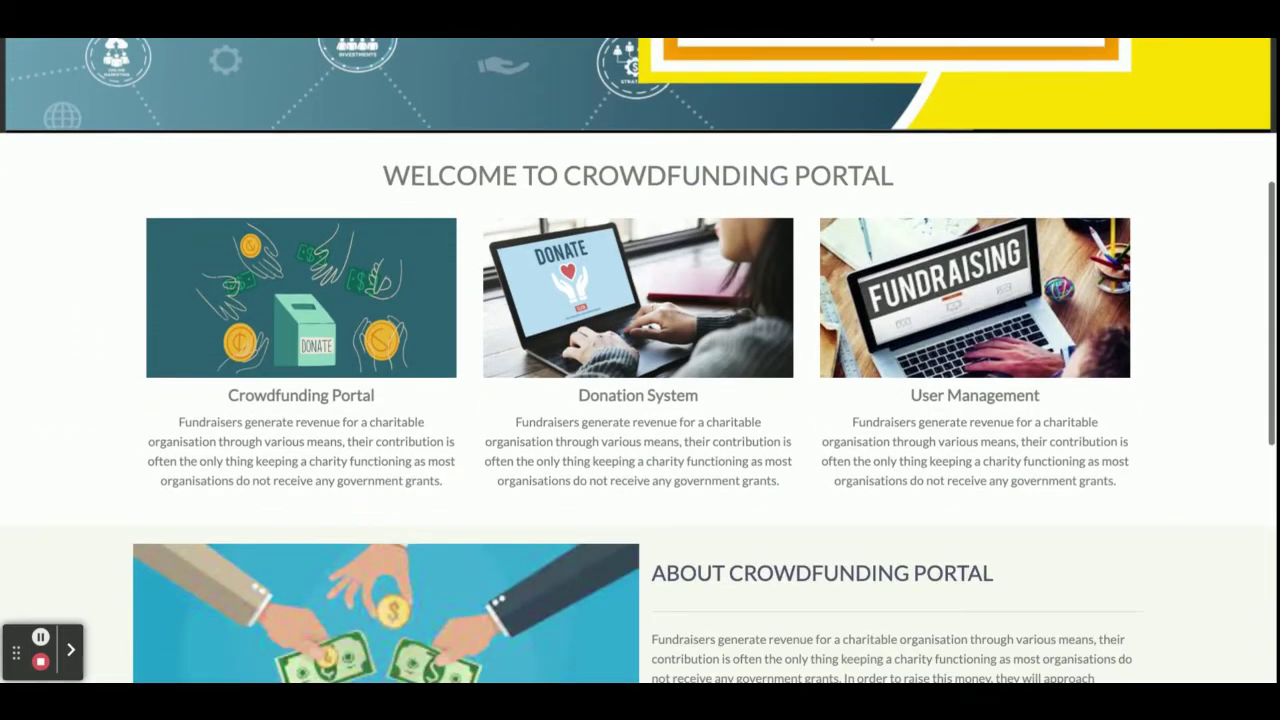
scroll(640, 360, up, 15)
scroll(640, 360, down, 15)
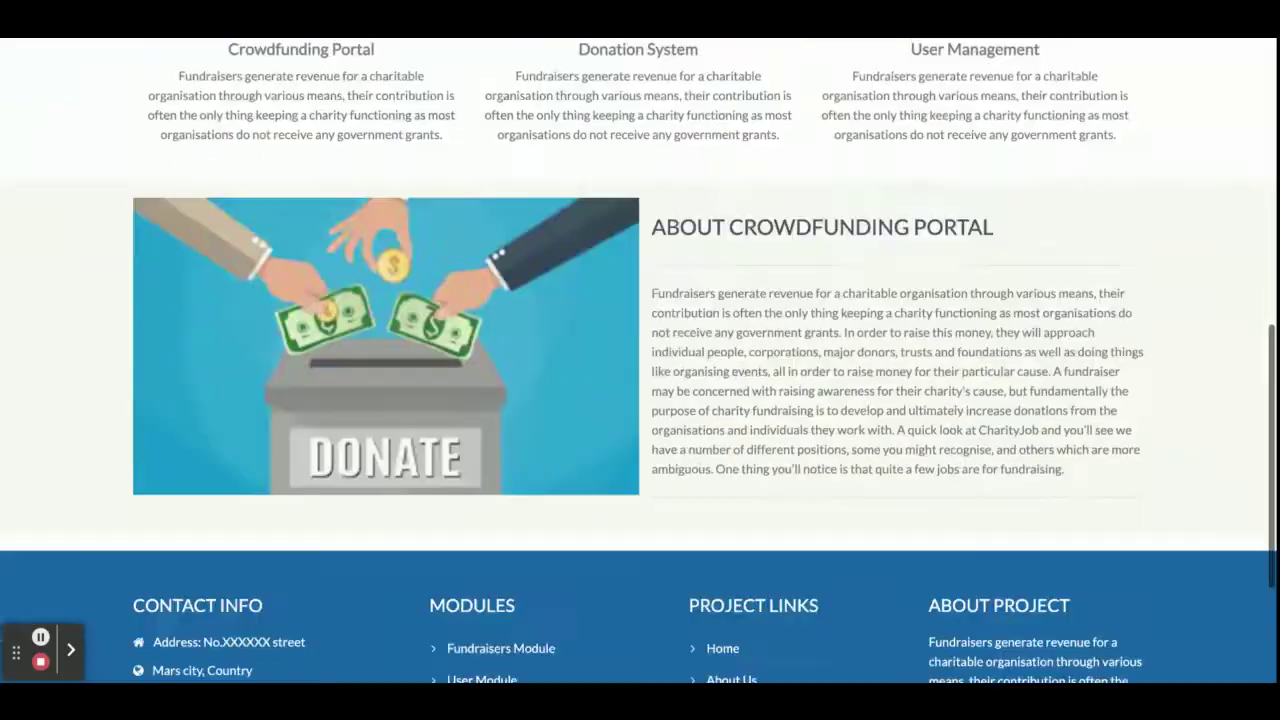
scroll(640, 360, up, 15)
scroll(640, 360, down, 15)
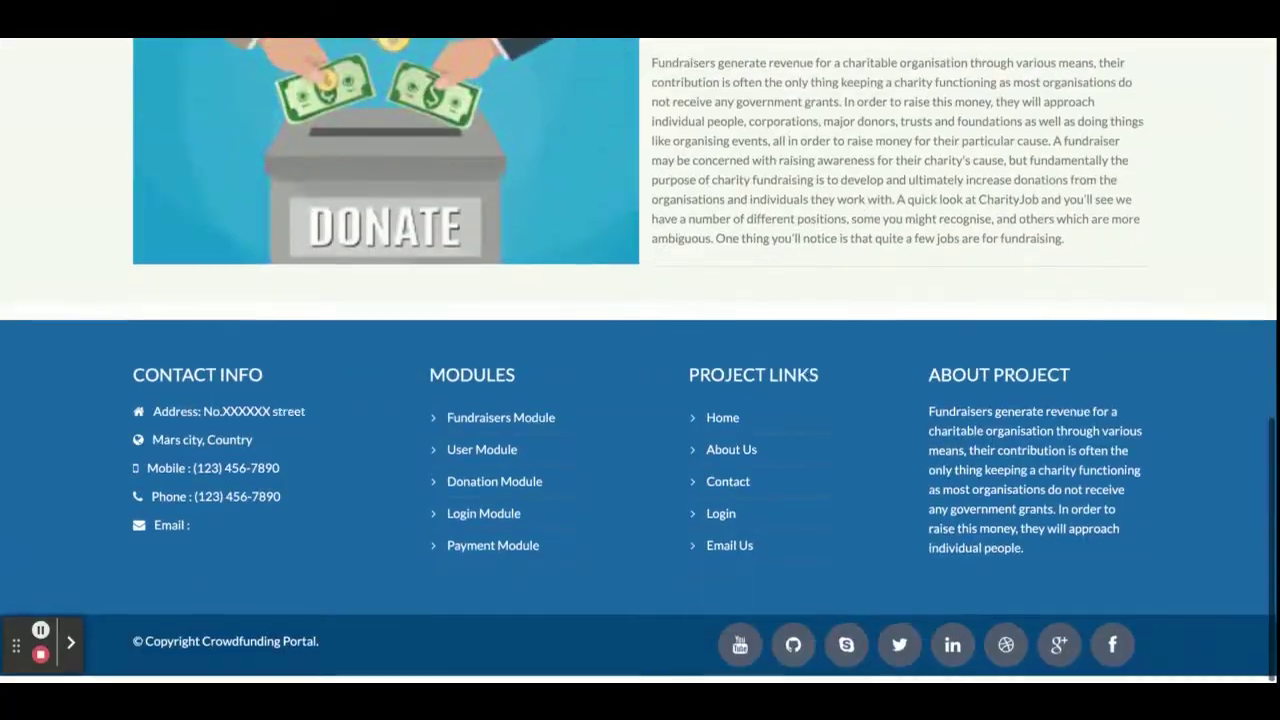
scroll(640, 360, up, 15)
scroll(757, 390, down, 5)
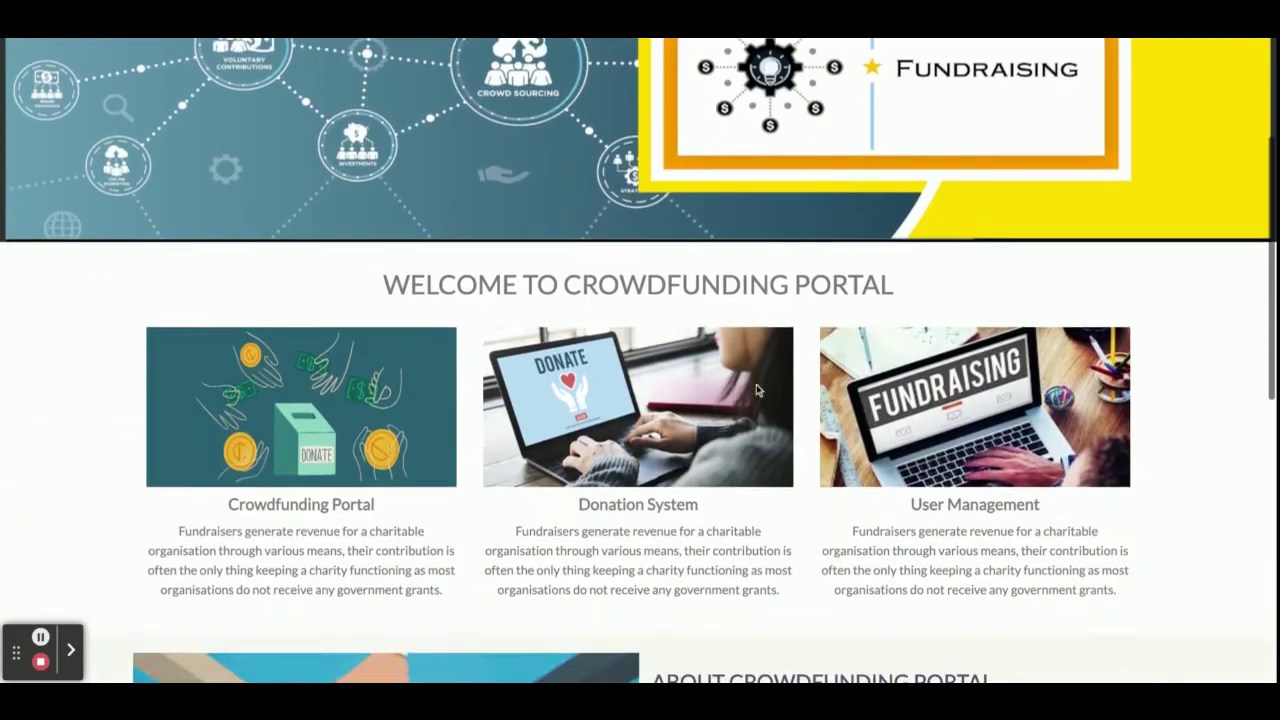
scroll(757, 390, down, 5)
scroll(756, 384, up, 15)
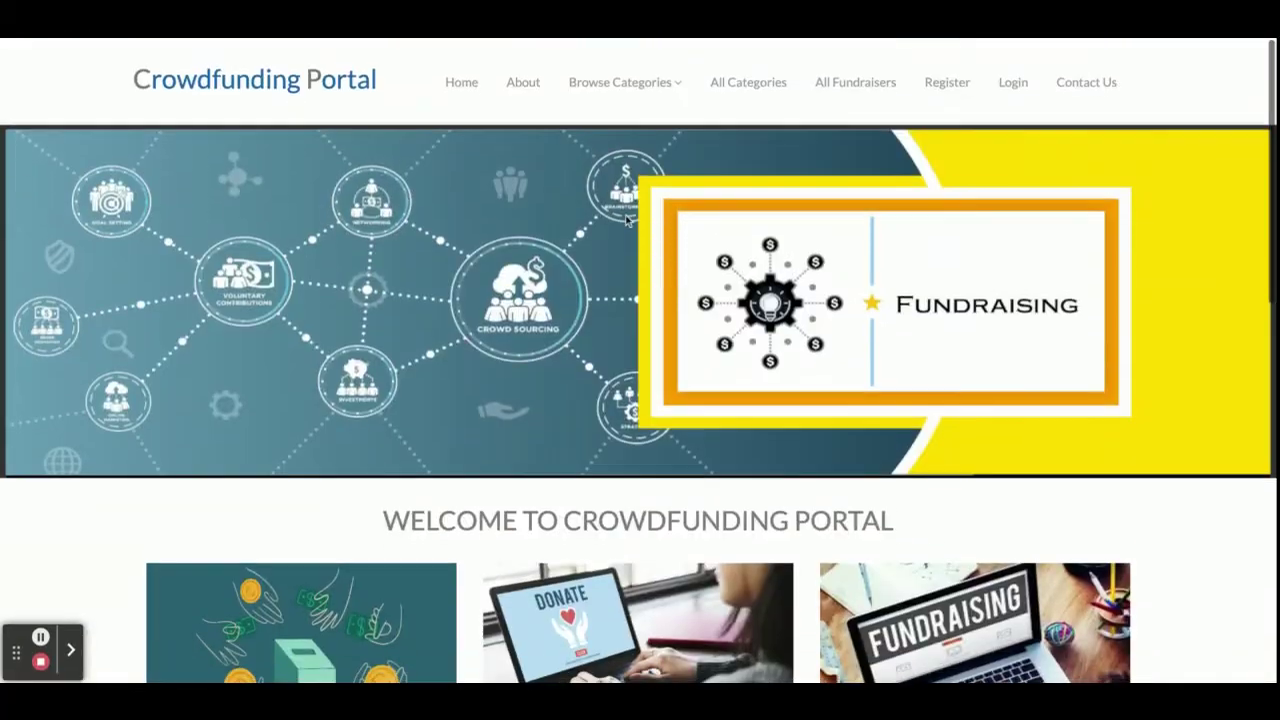
Step: Read the About page, then open and close the category list without choosing
click(537, 94)
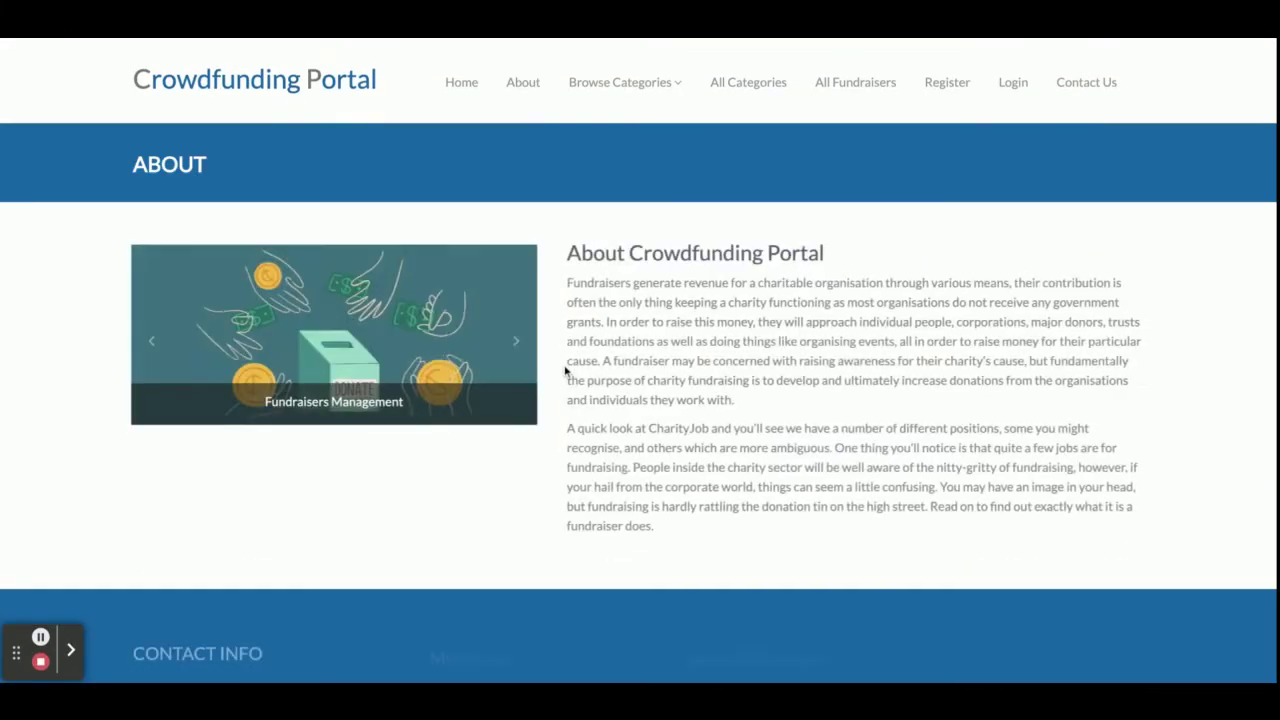
scroll(564, 370, down, 3)
scroll(564, 371, up, 3)
click(630, 80)
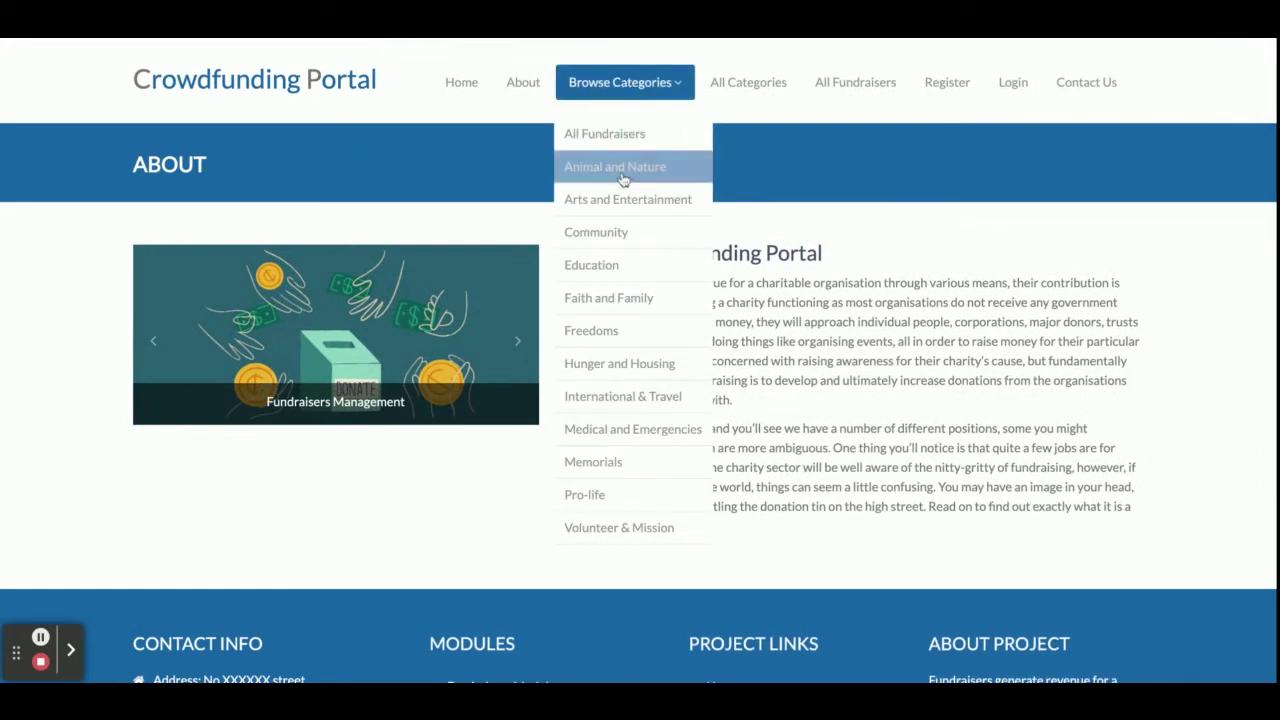
click(621, 128)
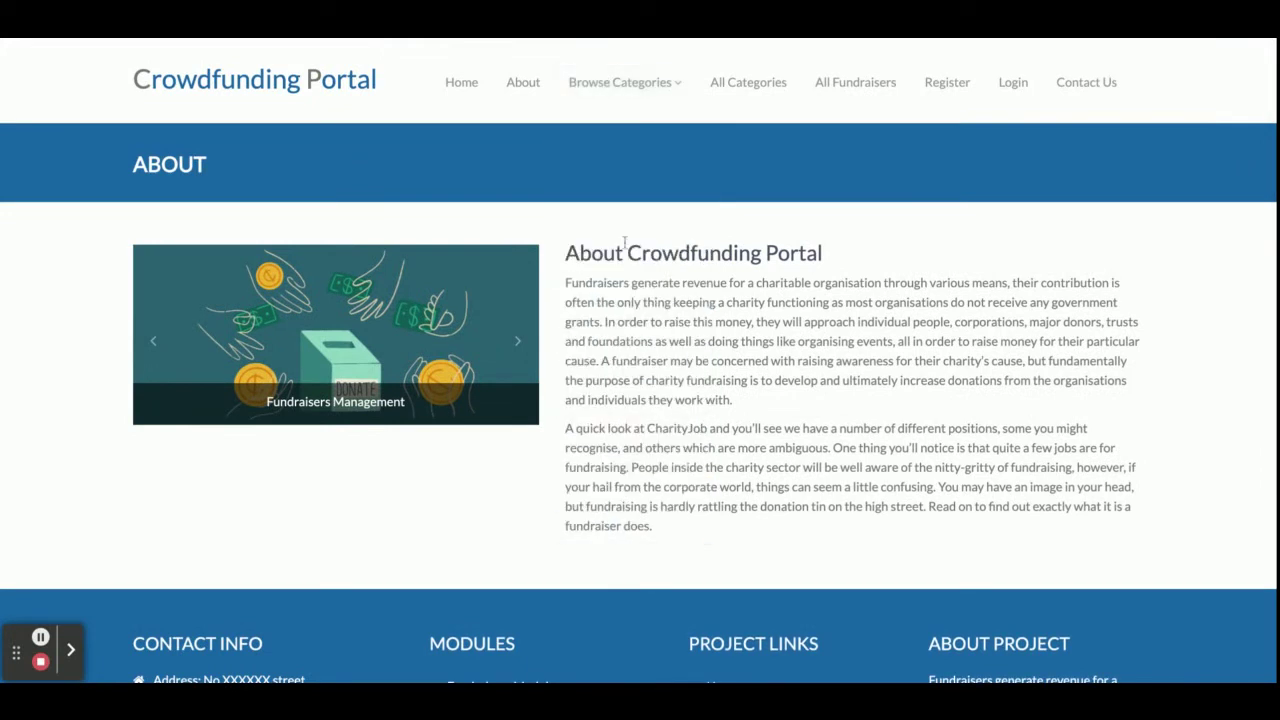
Step: Show every fundraiser on the portal and scroll through them
click(623, 83)
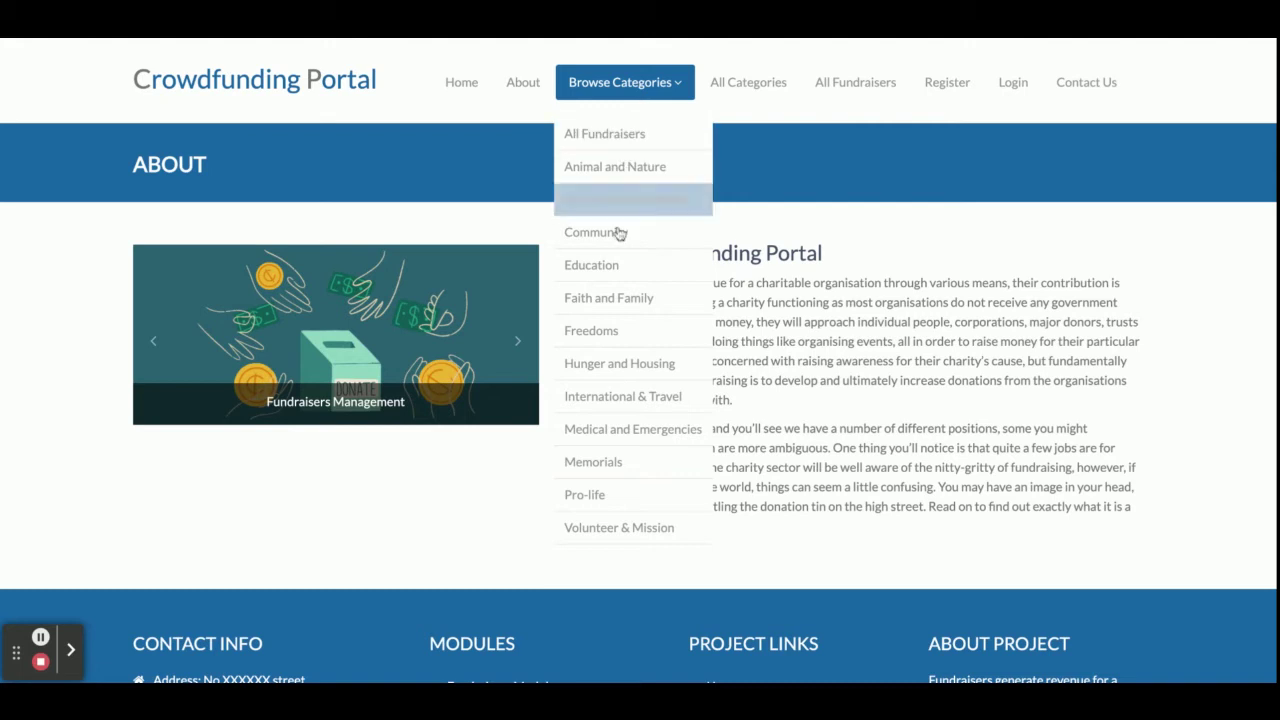
click(625, 140)
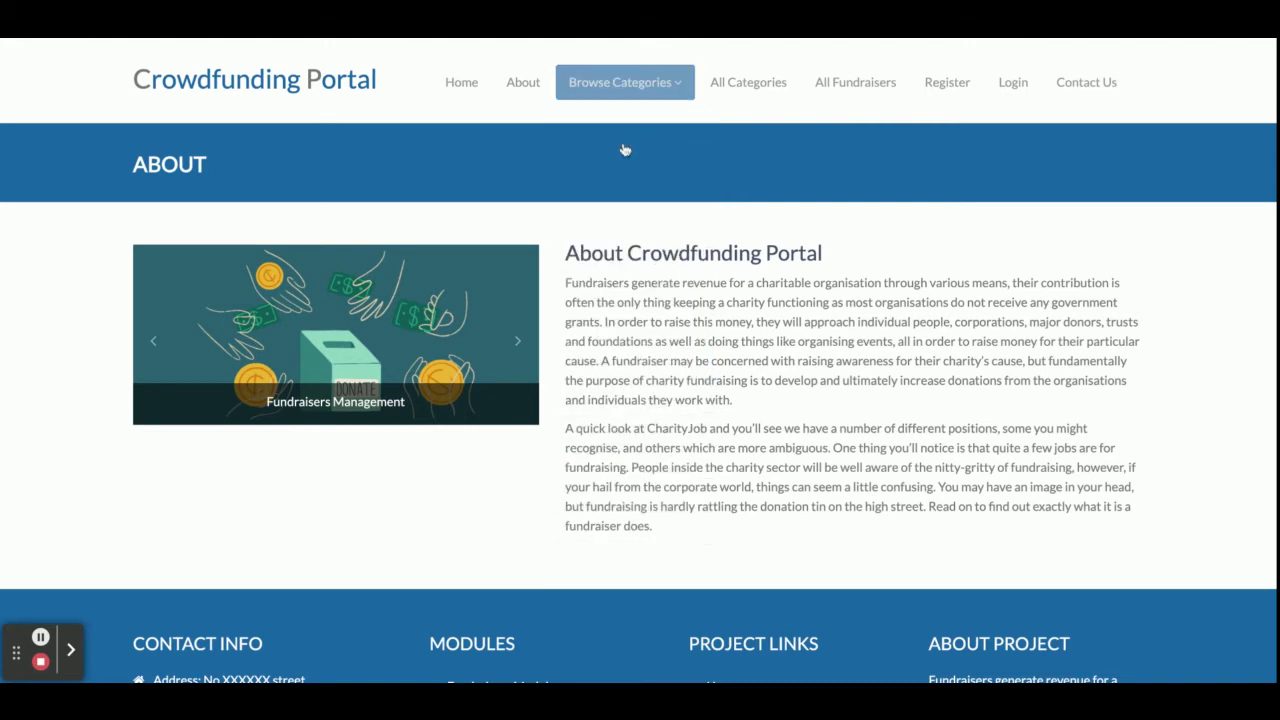
scroll(620, 348, down, 6)
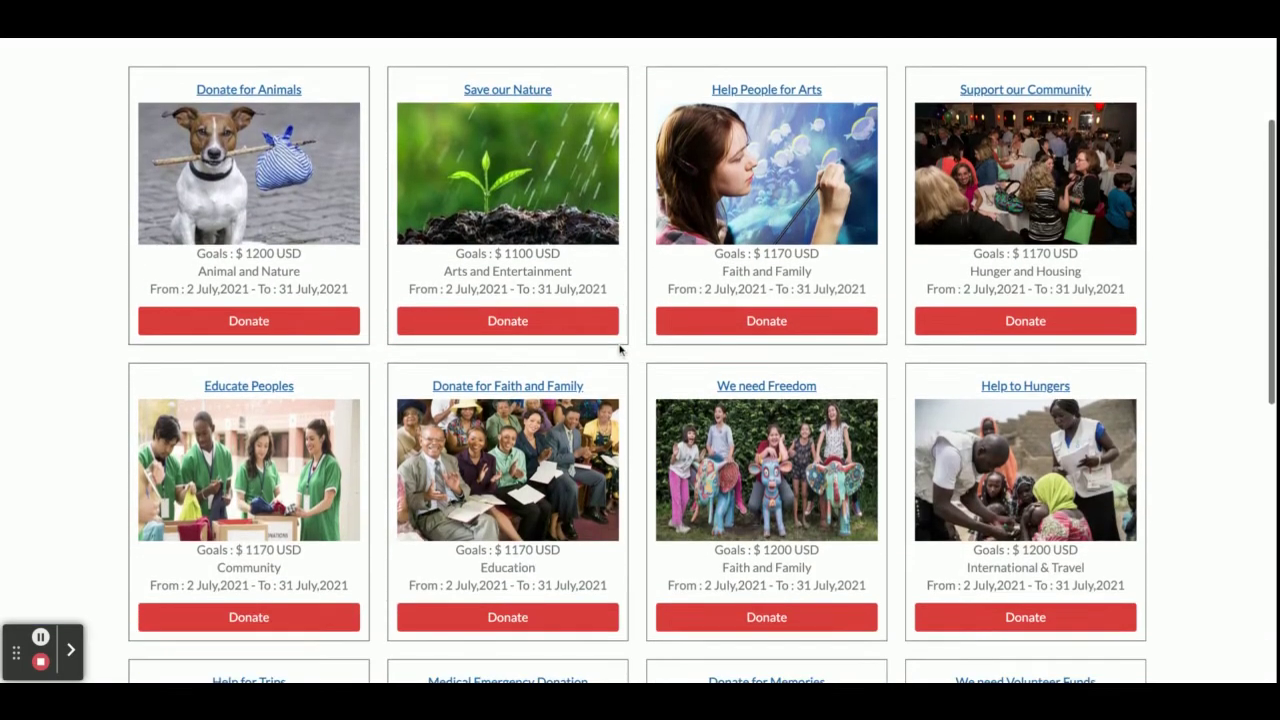
scroll(640, 360, down, 2)
scroll(640, 360, up, 10)
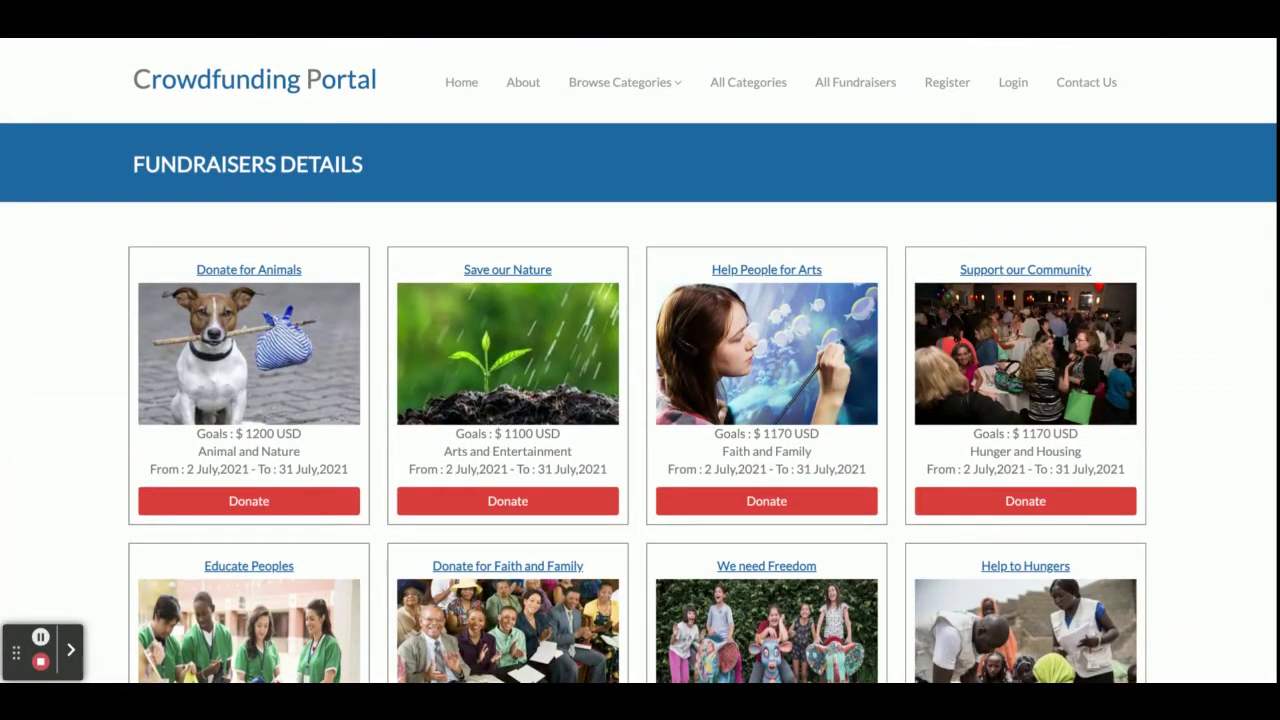
Step: Filter by Faith and Family, Hunger and Housing, then Community, and start donating to Educate Peoples
click(625, 84)
click(600, 296)
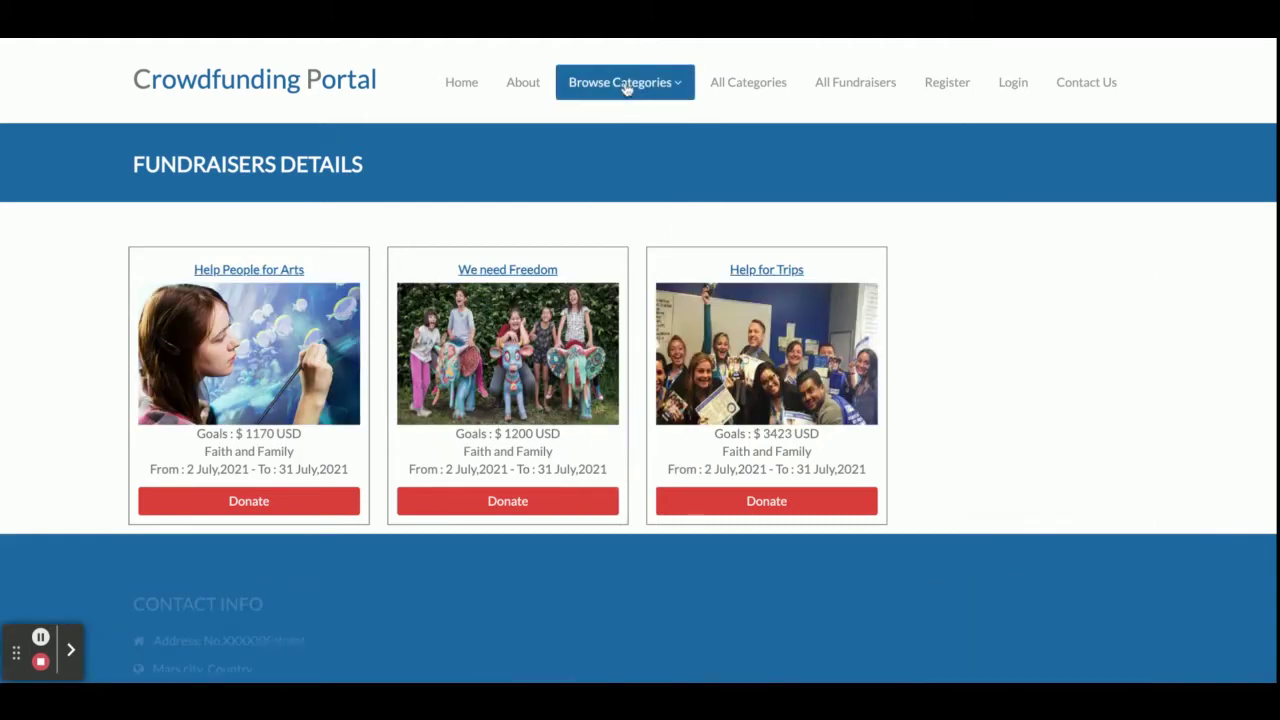
click(627, 84)
click(620, 365)
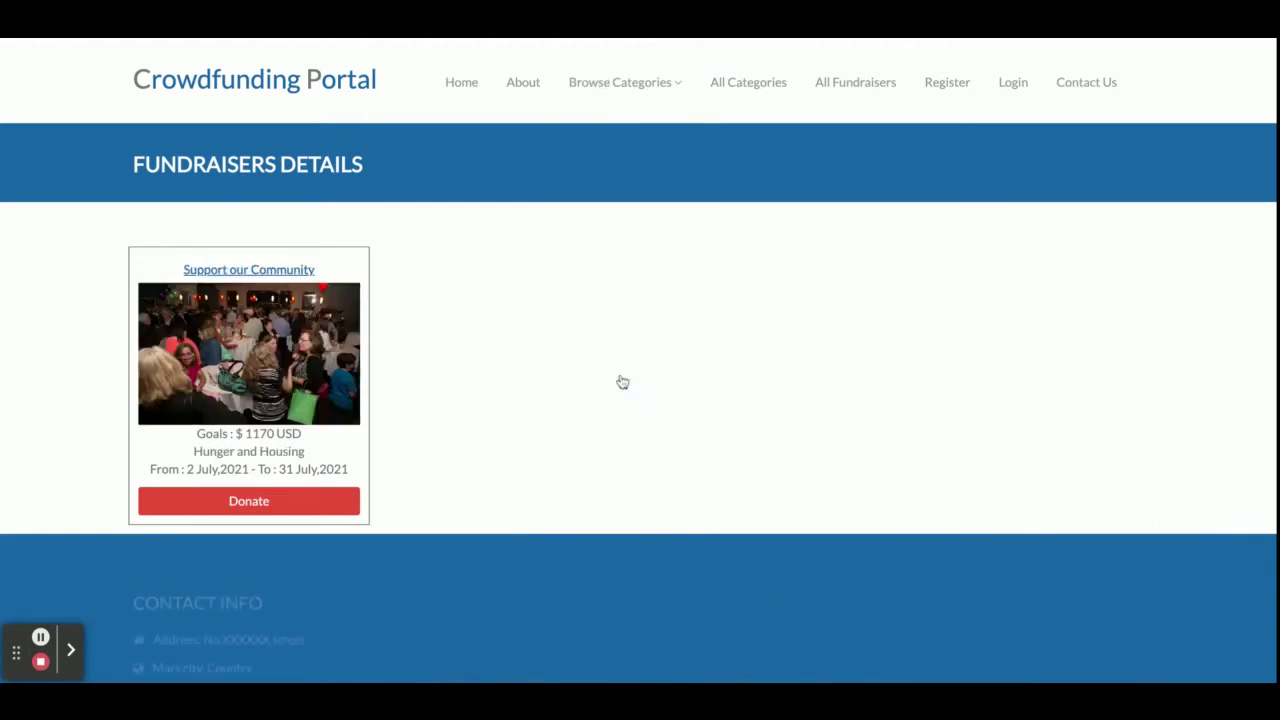
click(631, 82)
click(602, 228)
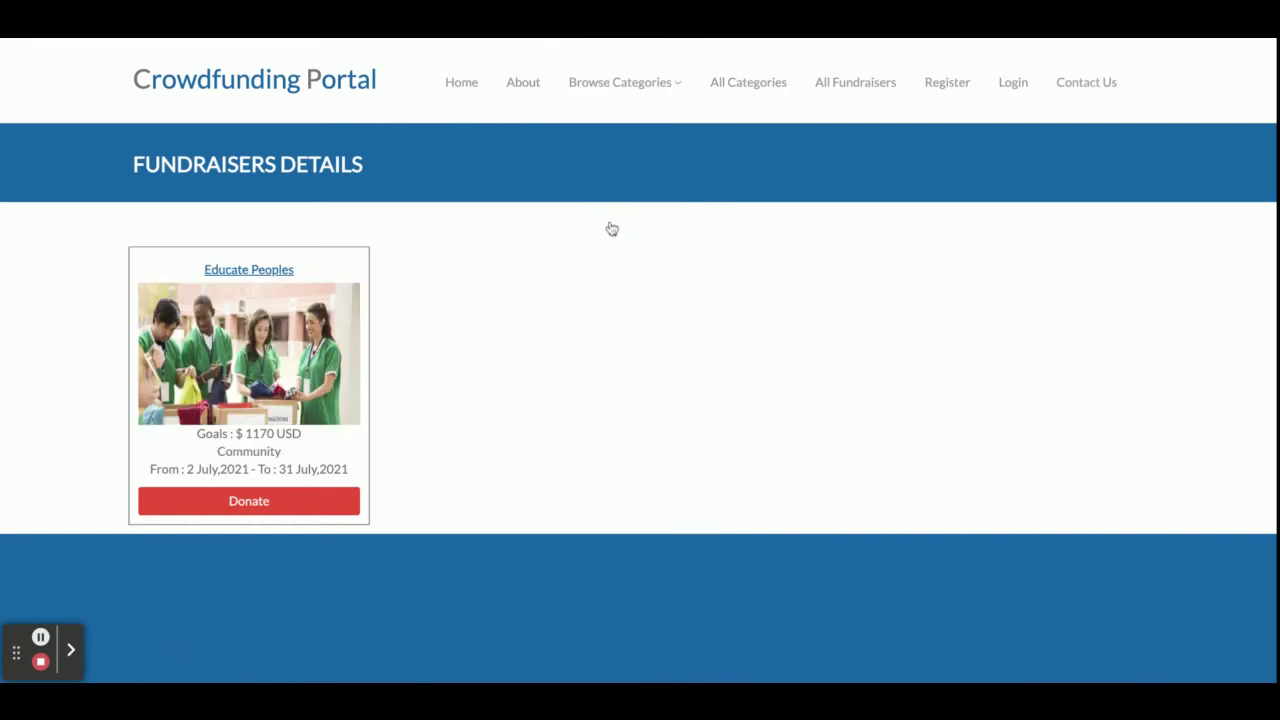
click(236, 500)
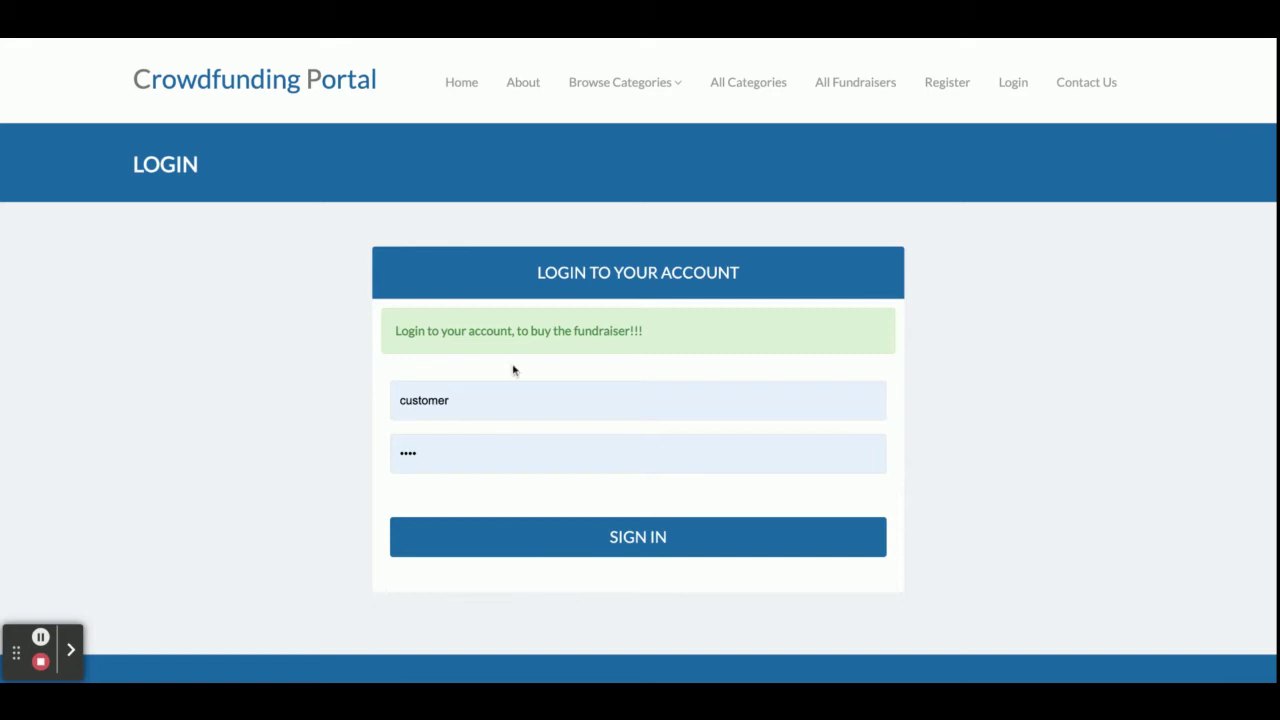
Step: Open the overview of all fundraiser categories and scroll through it
click(745, 82)
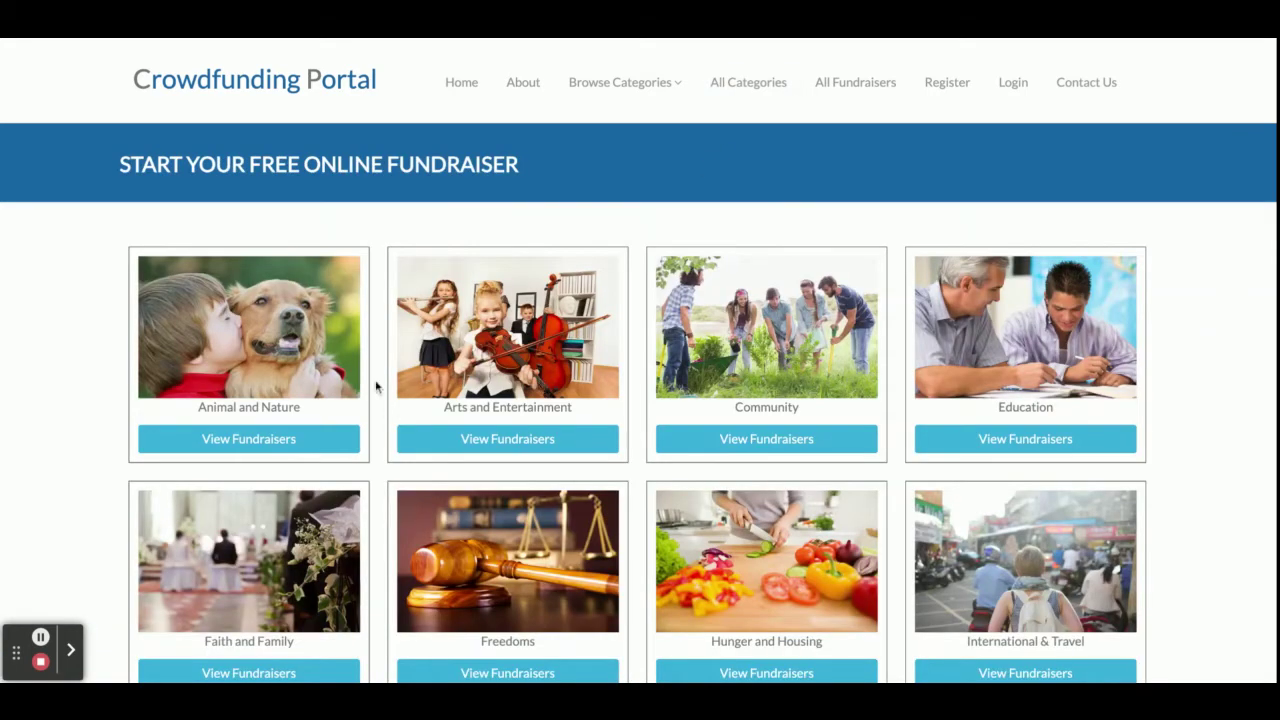
scroll(702, 352, down, 3)
scroll(700, 351, down, 3)
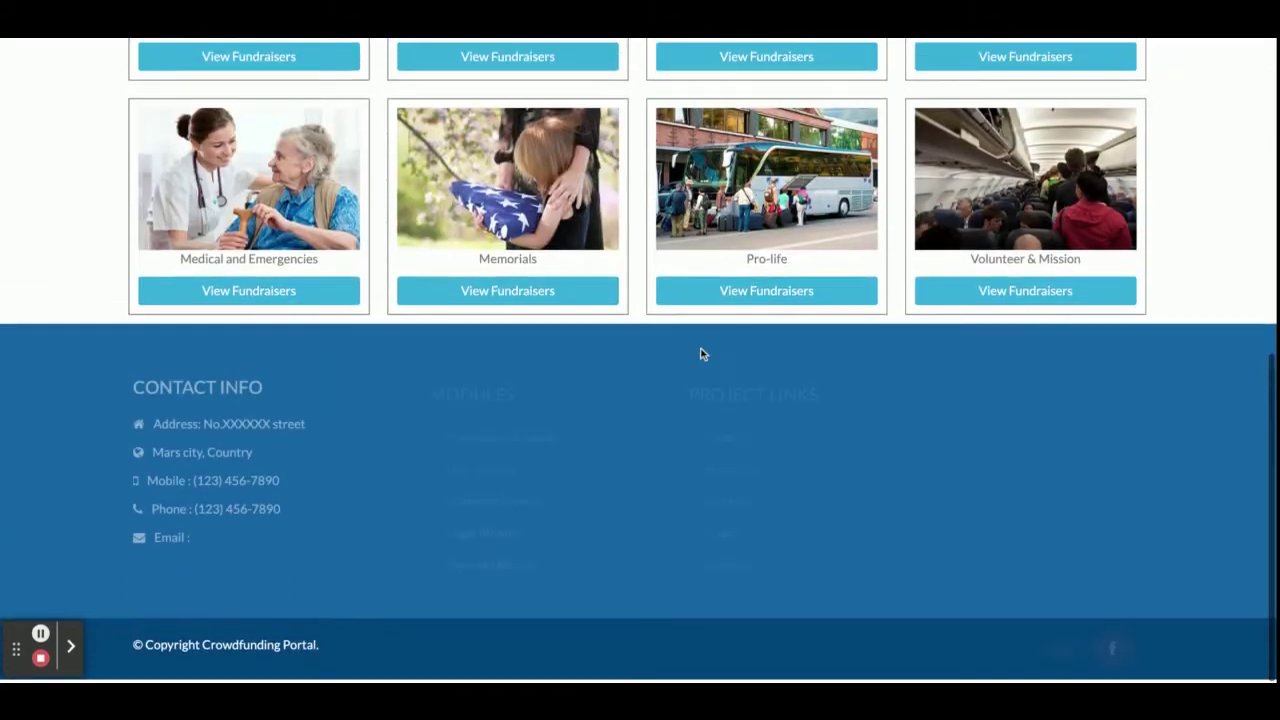
scroll(700, 351, up, 6)
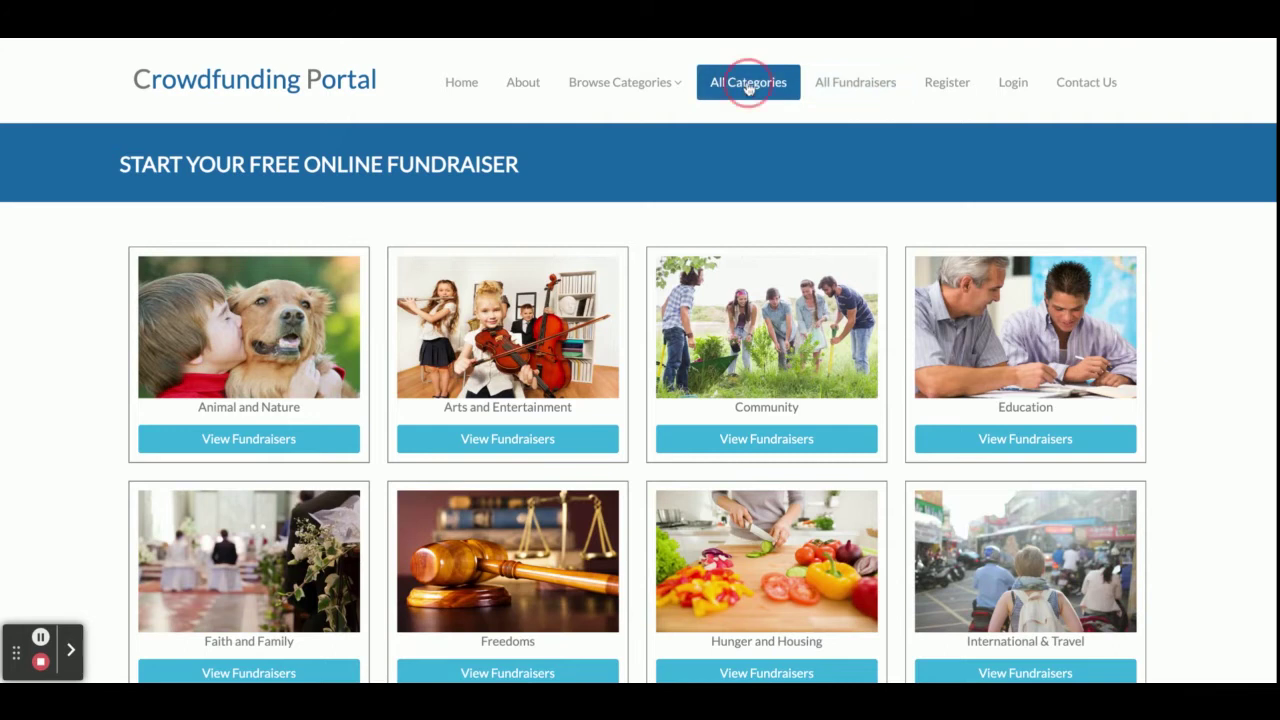
scroll(568, 412, down, 3)
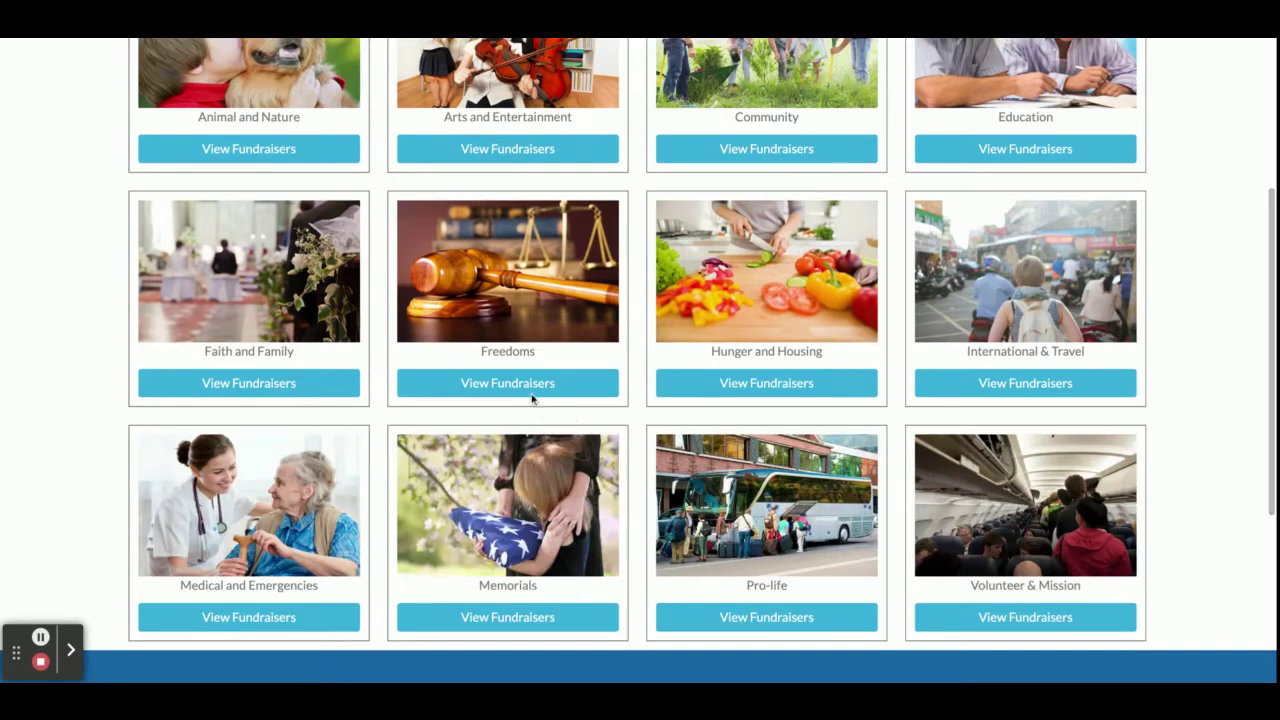
scroll(531, 140, up, 1)
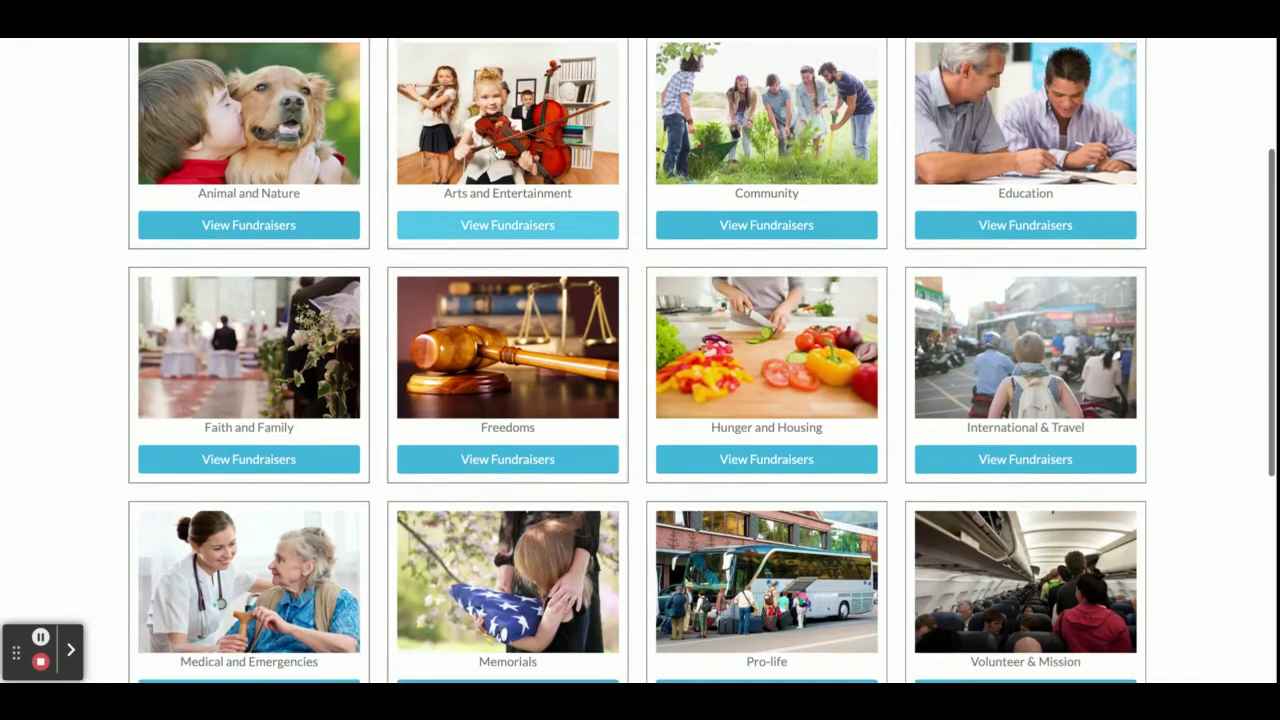
Step: Show the Animal and Nature fundraisers, then browse the full list of fundraiser cards
click(263, 282)
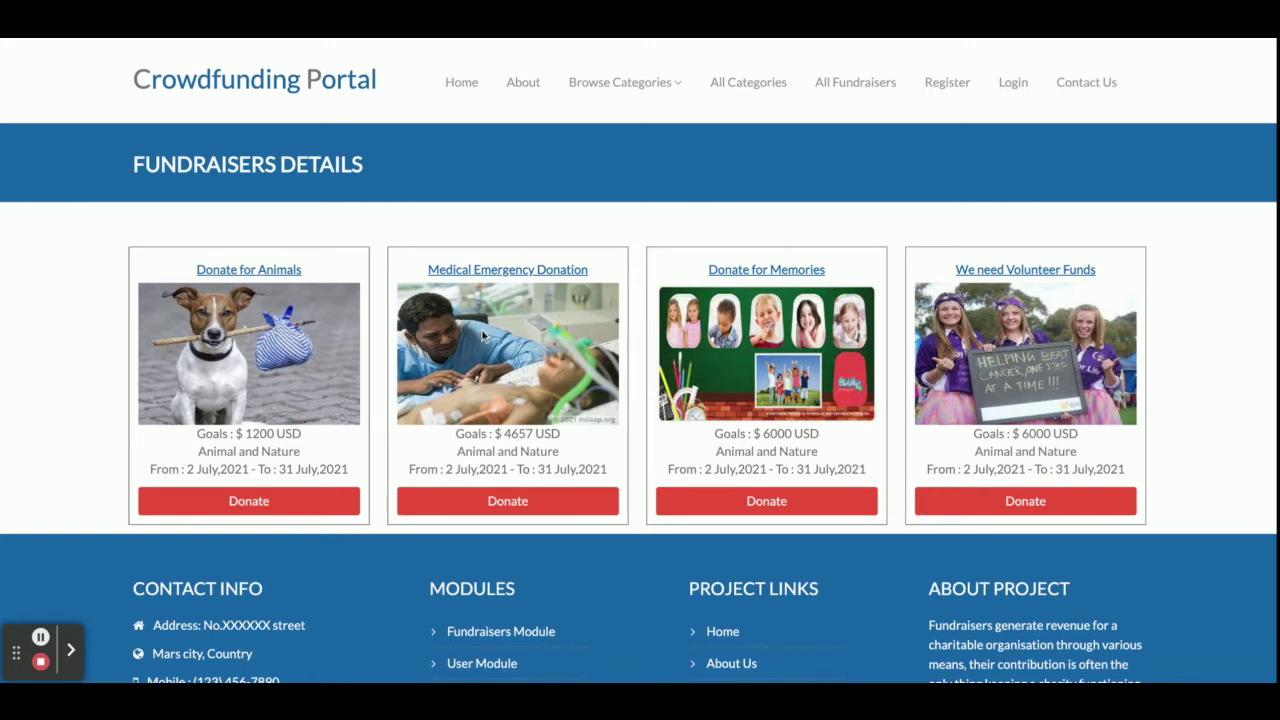
click(661, 89)
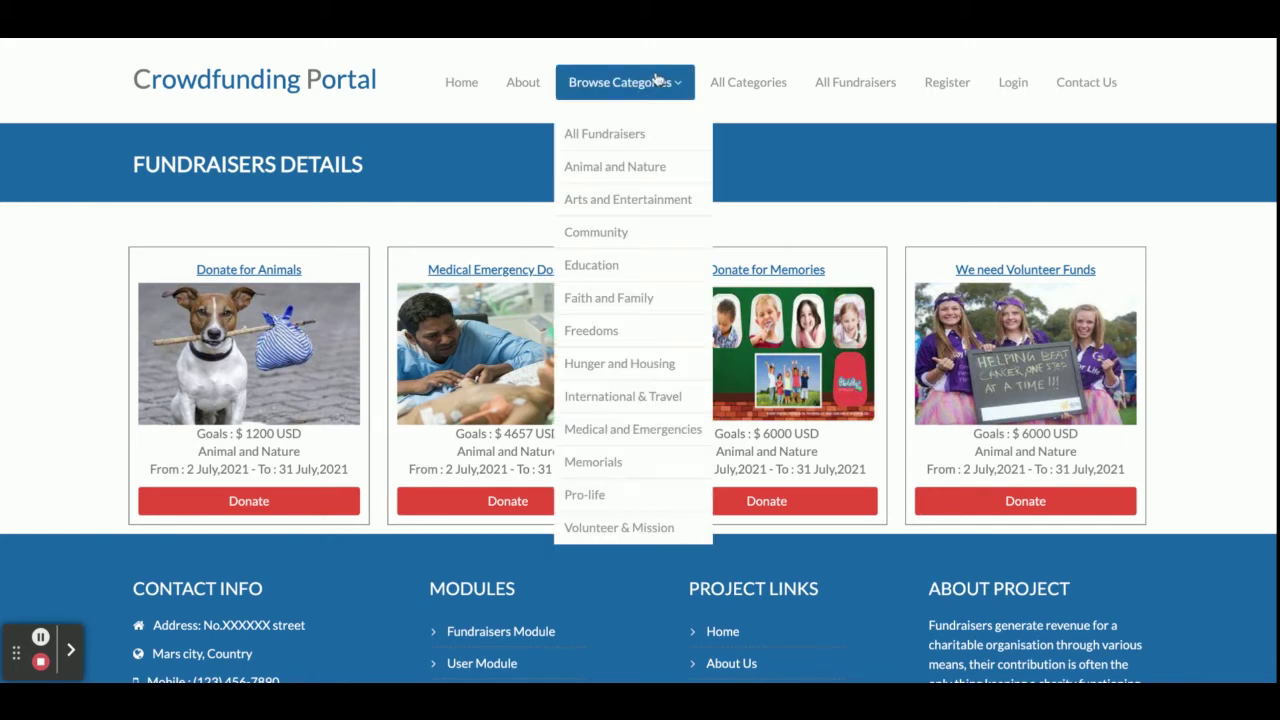
click(860, 92)
scroll(686, 443, down, 10)
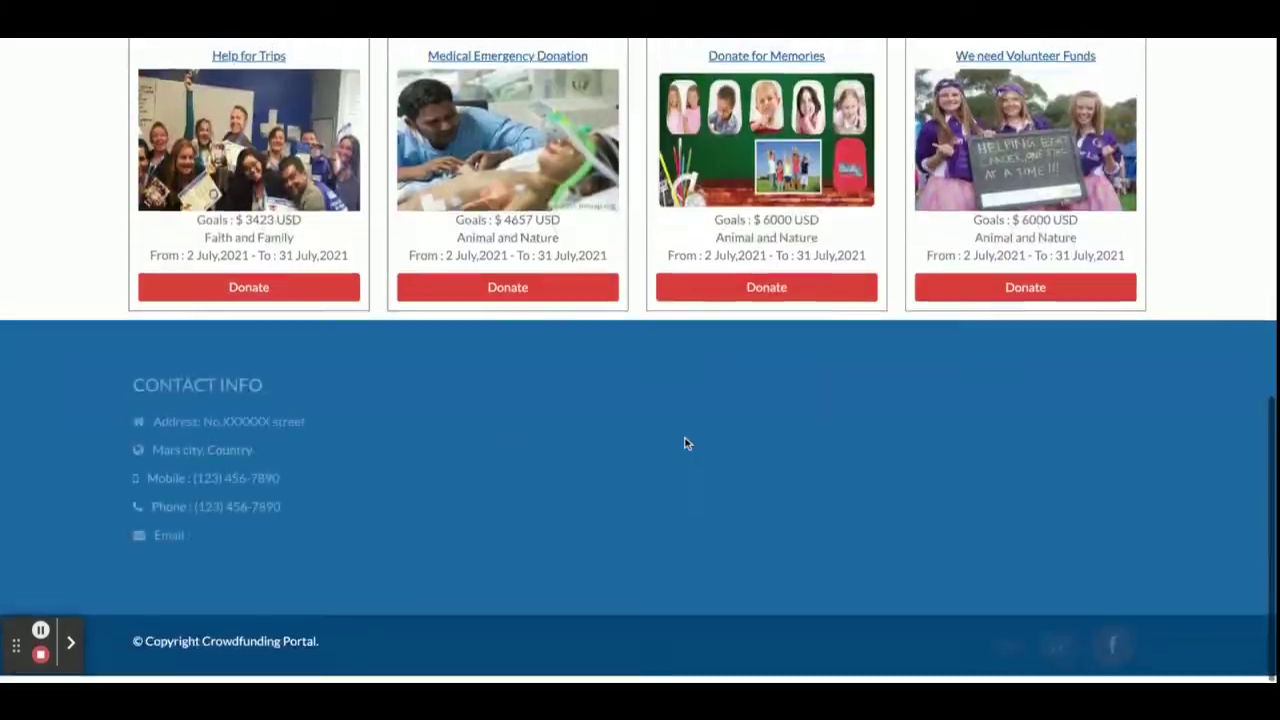
scroll(686, 443, up, 10)
scroll(686, 443, down, 5)
scroll(686, 443, up, 5)
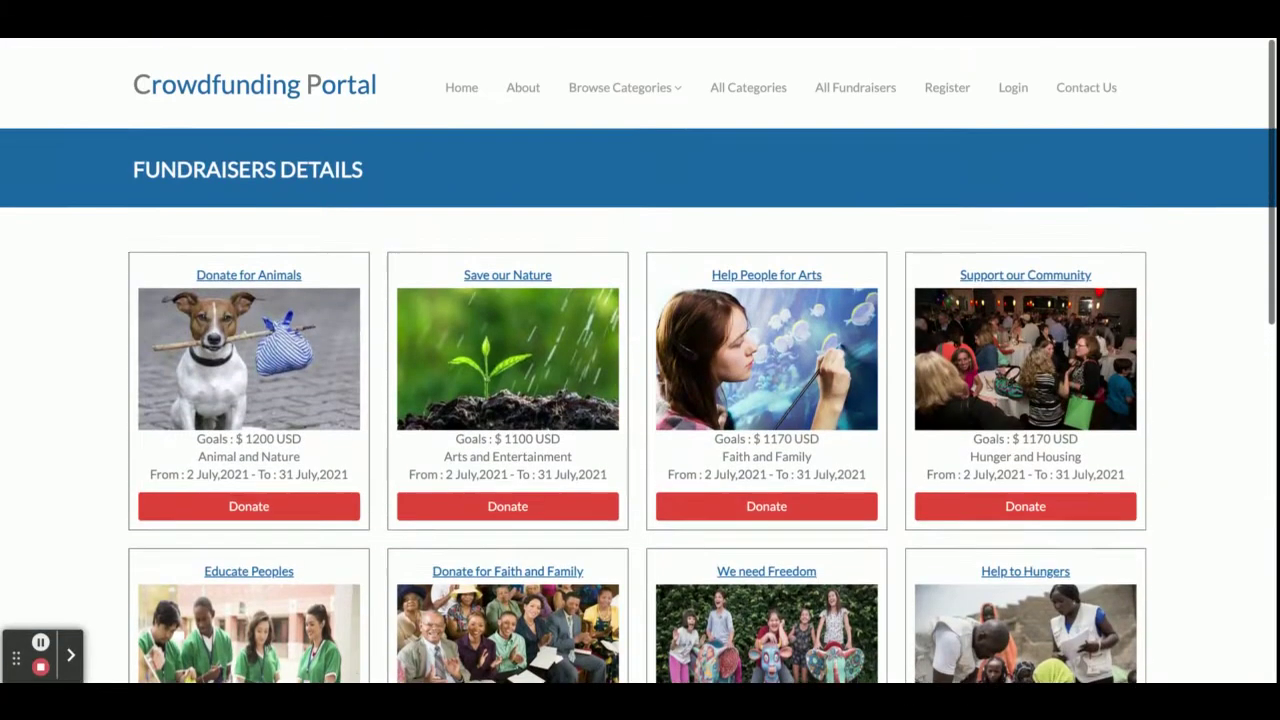
click(931, 86)
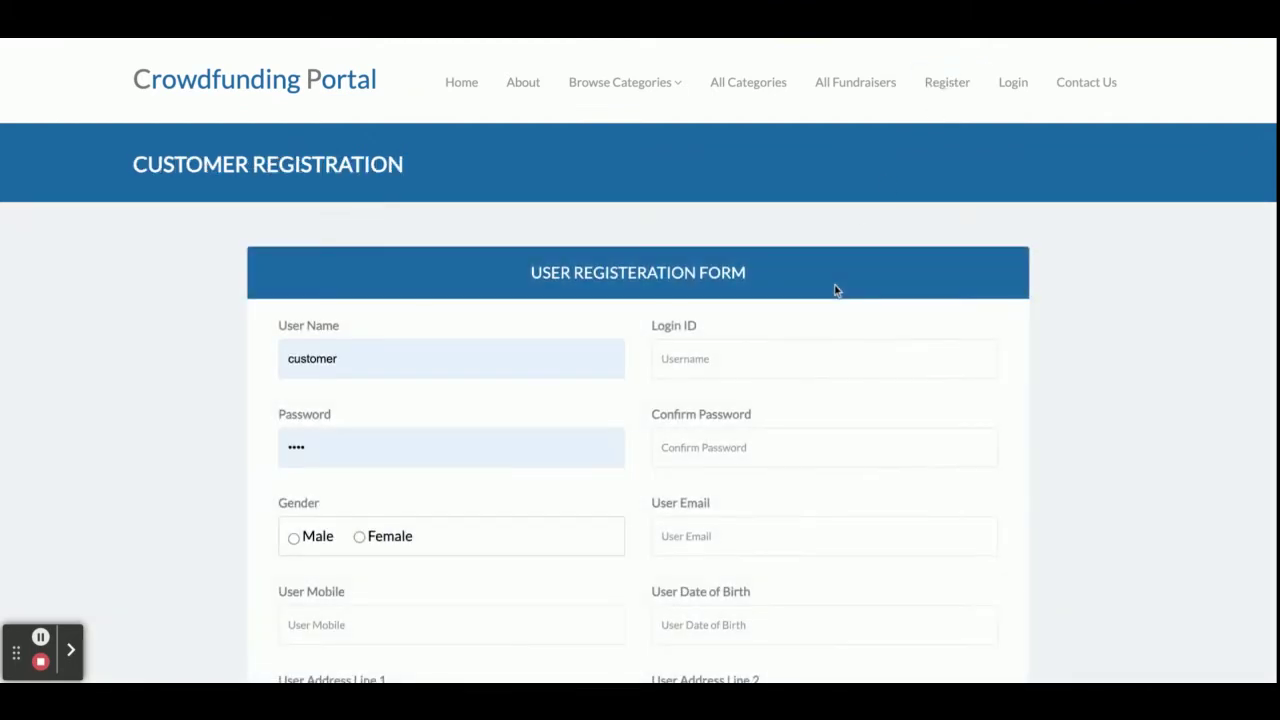
Step: Scroll through the customer registration form, then look over the login page
scroll(836, 290, down, 4)
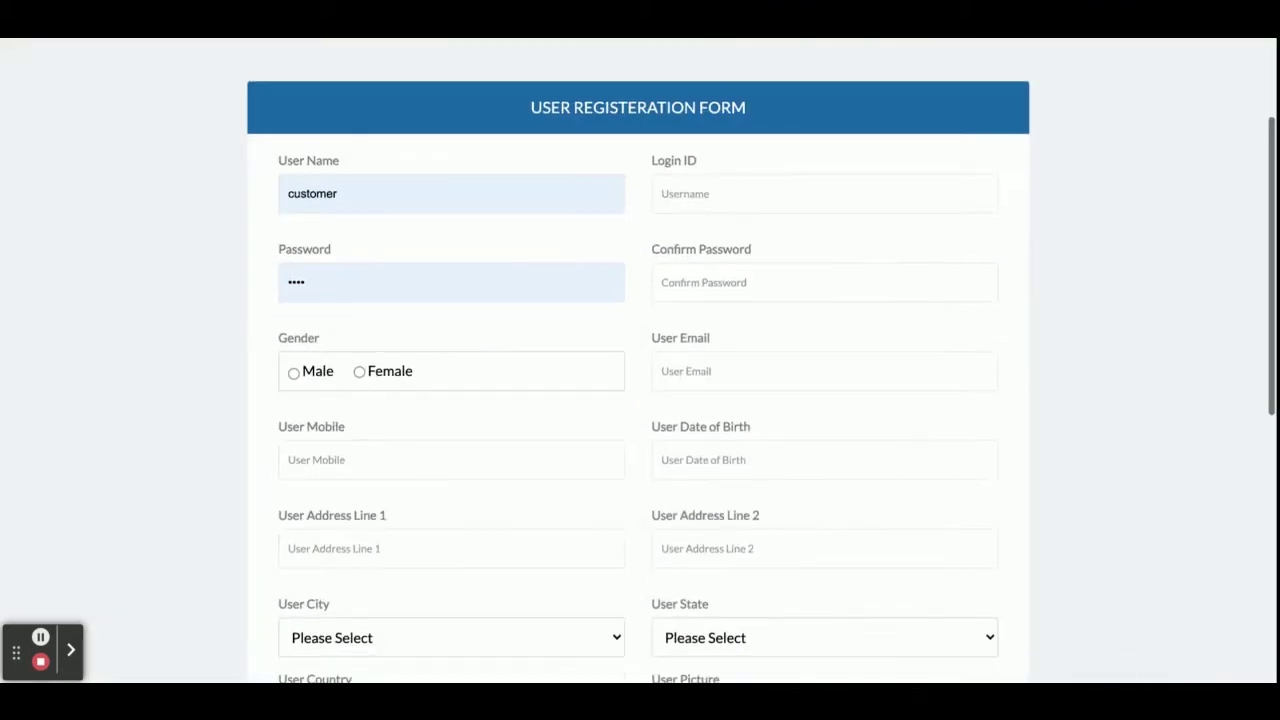
scroll(640, 360, down, 2)
scroll(640, 360, up, 6)
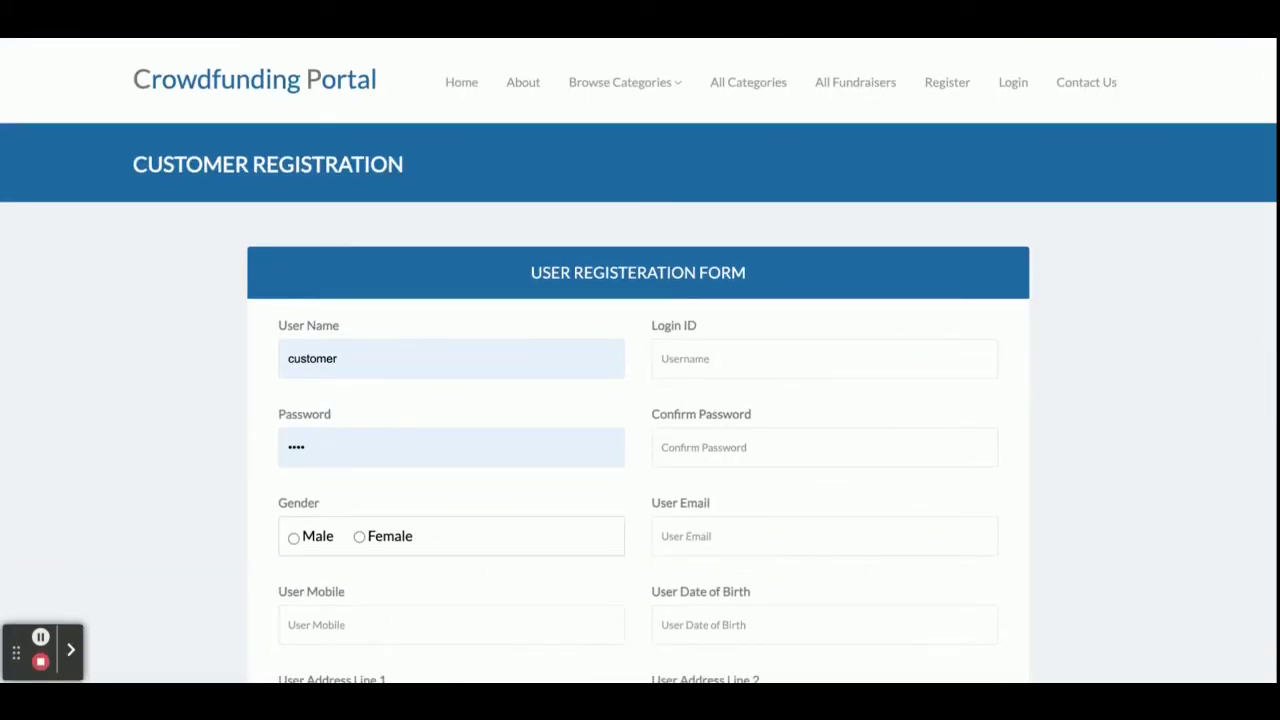
click(1007, 88)
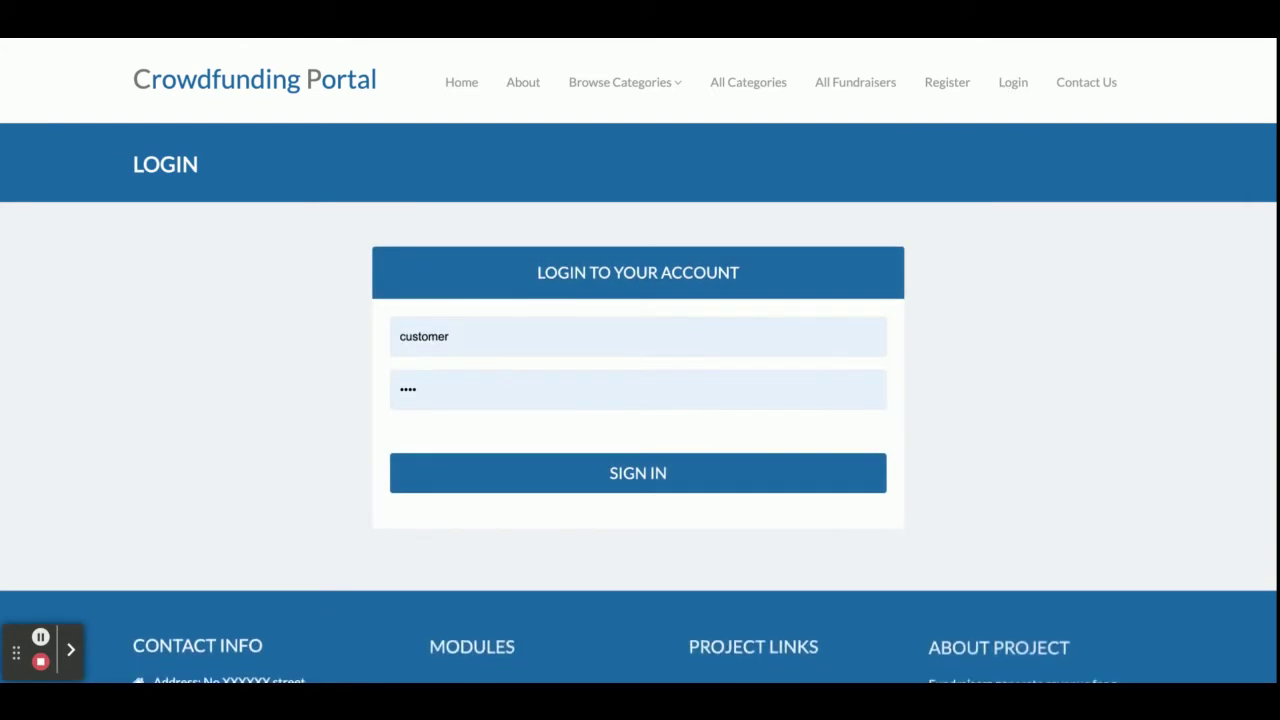
scroll(640, 360, down, 3)
scroll(640, 360, up, 2)
scroll(640, 360, up, 1)
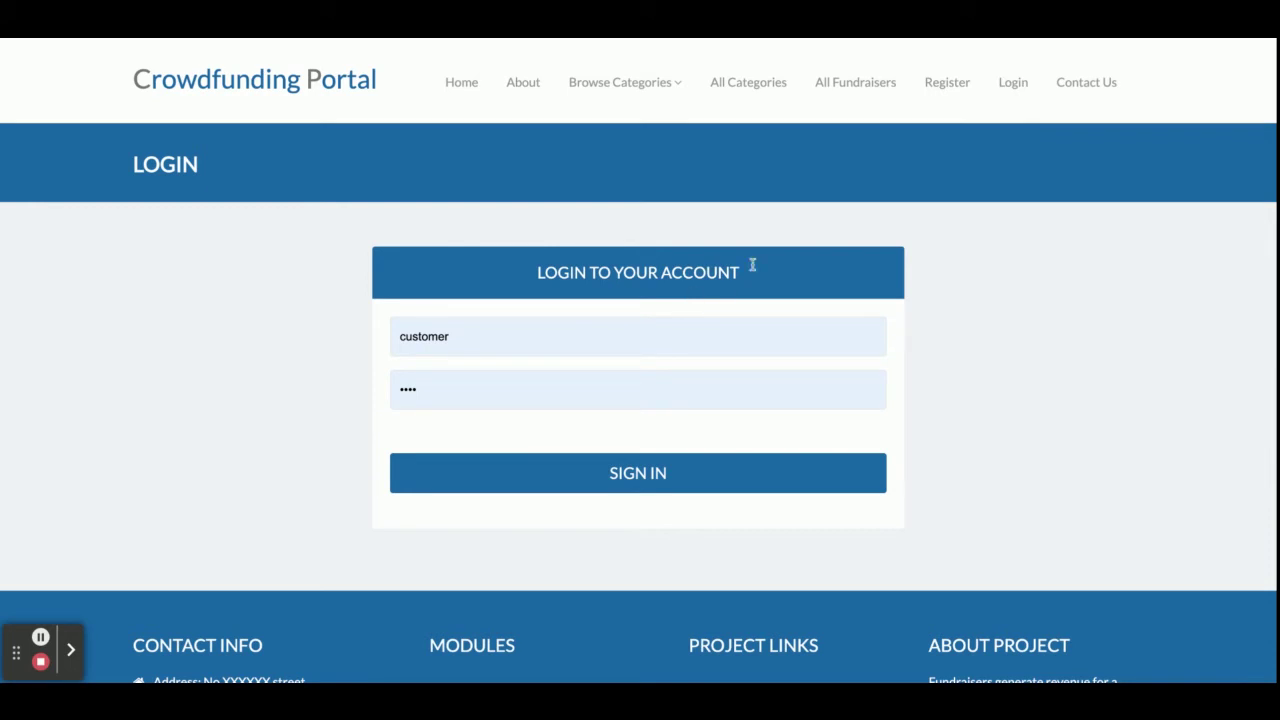
Step: View the Contact Us page and scroll through it
click(1088, 80)
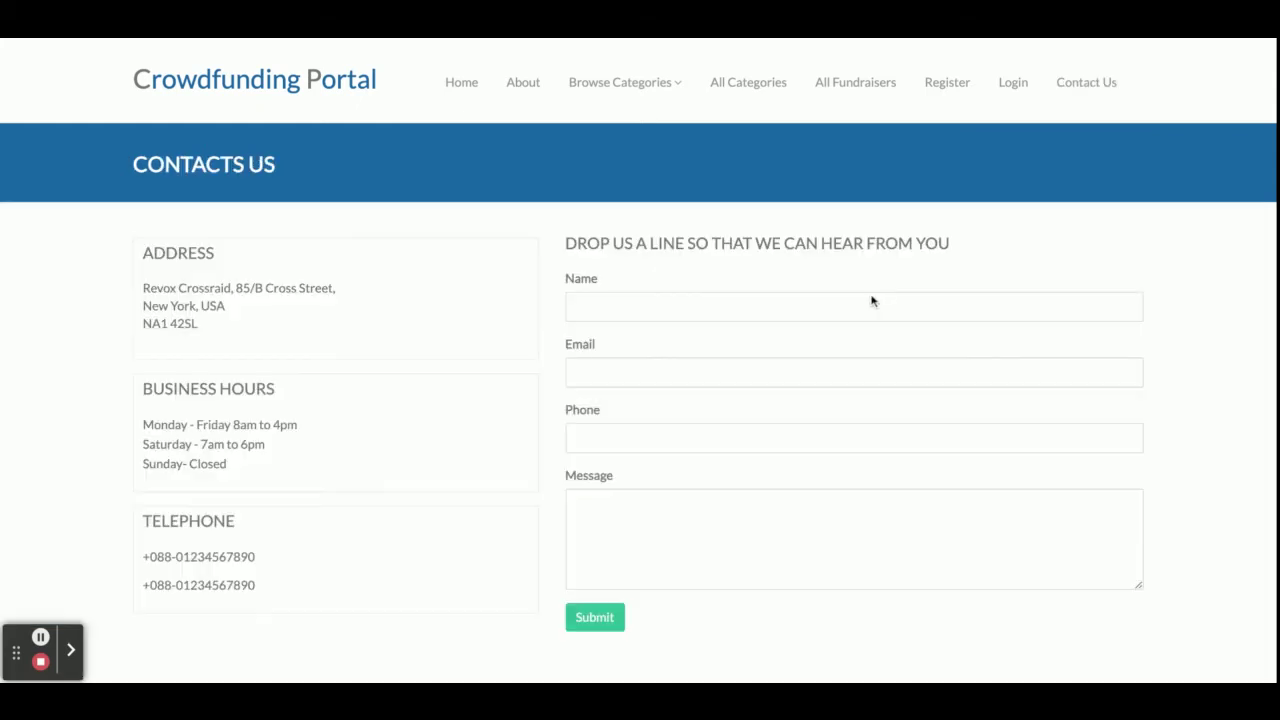
scroll(871, 297, down, 10)
scroll(871, 297, up, 10)
scroll(871, 300, down, 1)
Step: Sign in with the saved administrator login, replacing the prefilled username
click(995, 80)
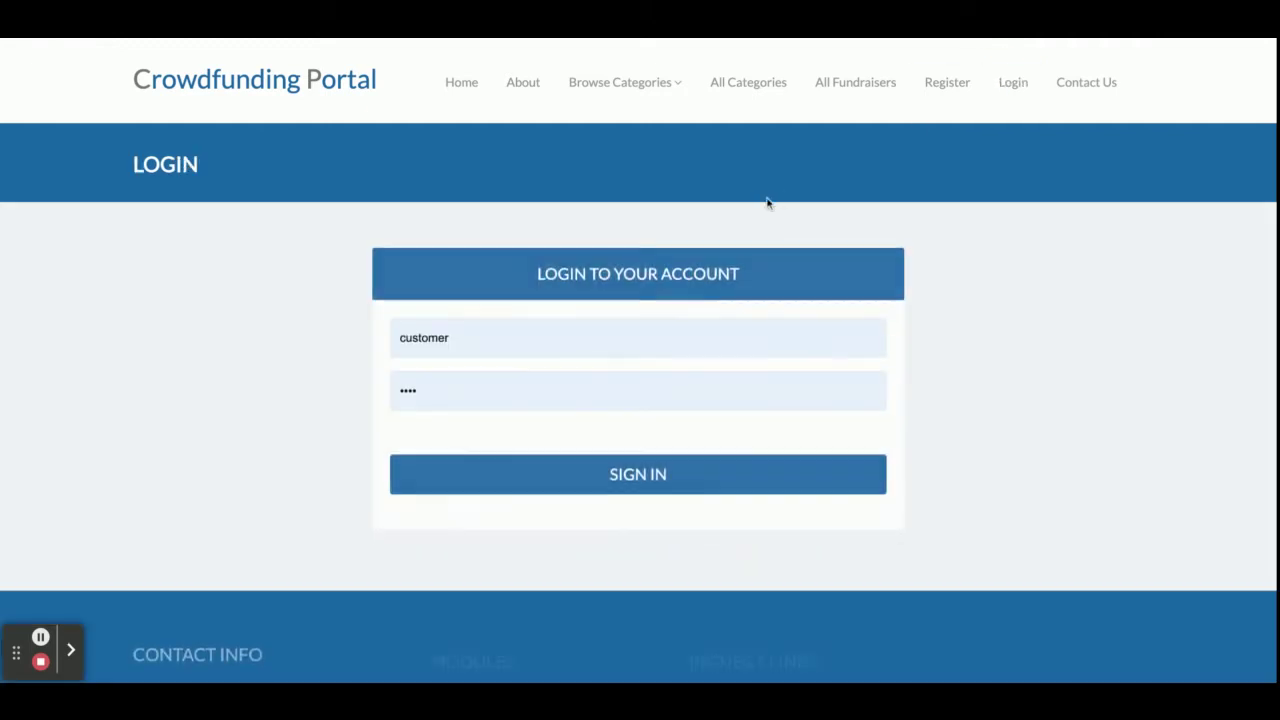
double_click(529, 317)
text(ad)
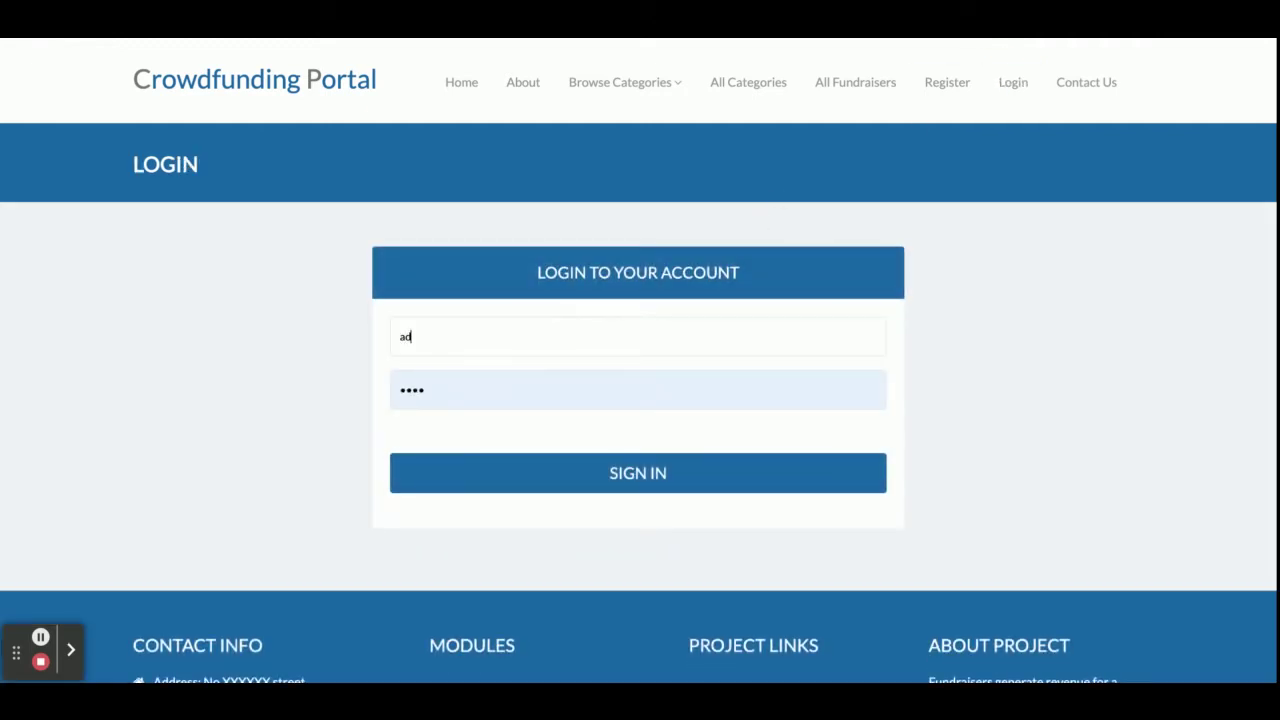
key(Down)
key(Return)
key(Return)
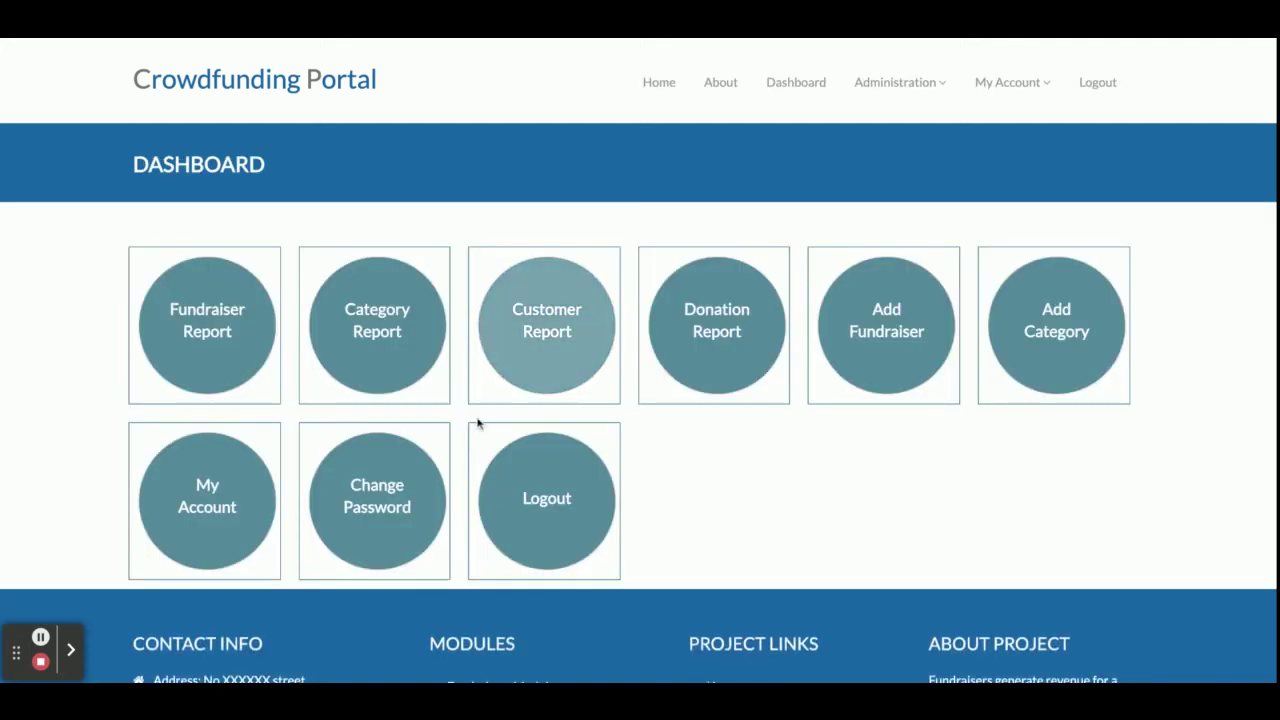
click(196, 343)
scroll(530, 400, down, 3)
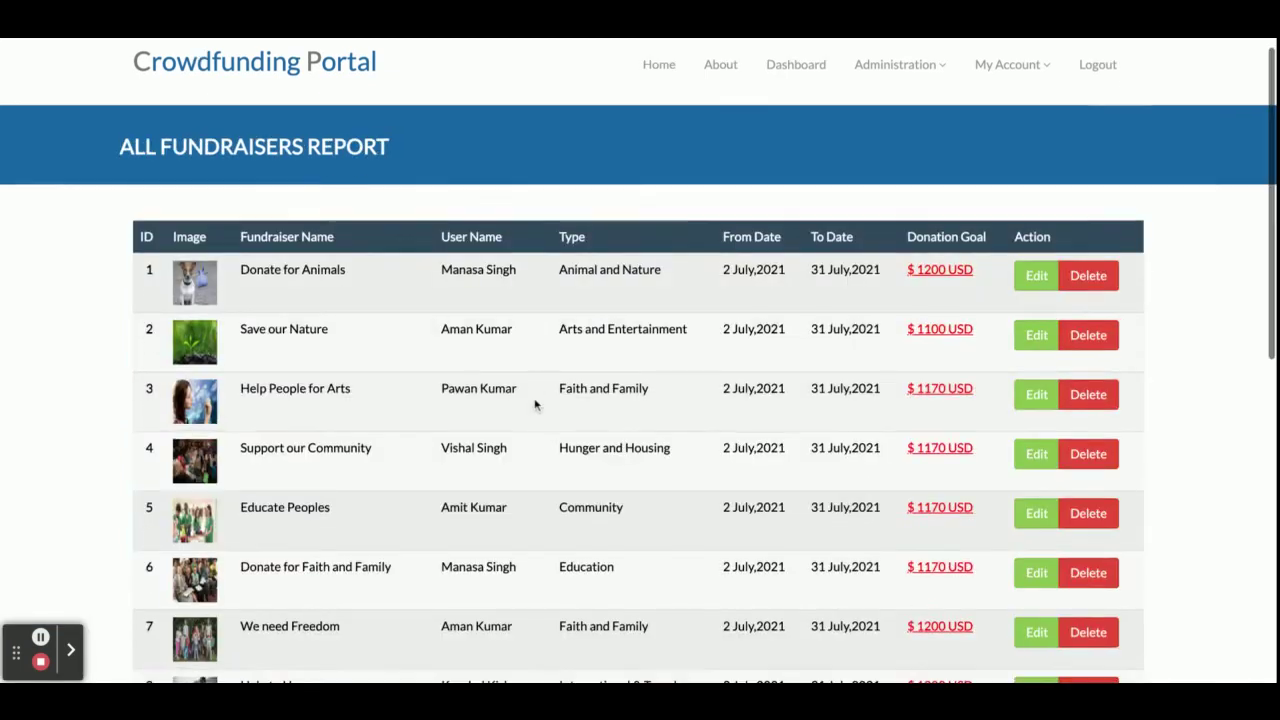
scroll(535, 405, down, 1)
scroll(600, 275, up, 5)
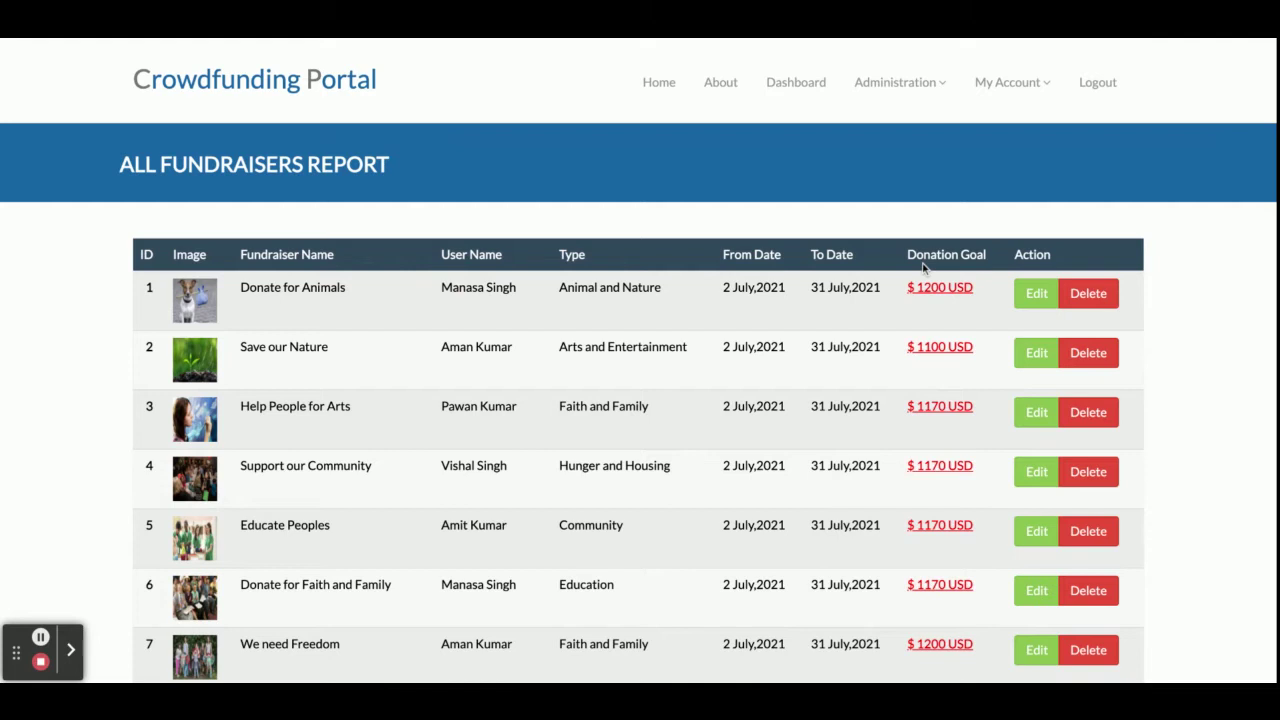
click(1037, 296)
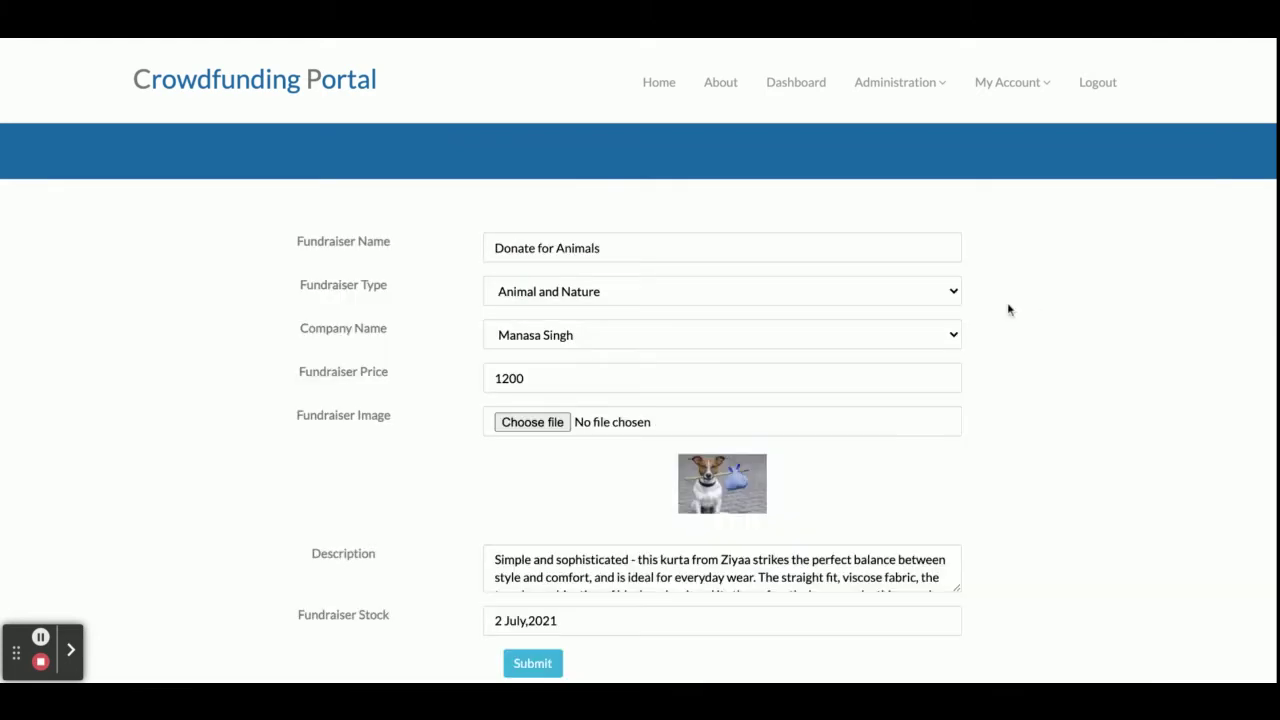
scroll(739, 365, down, 3)
scroll(739, 365, up, 3)
click(818, 86)
click(405, 322)
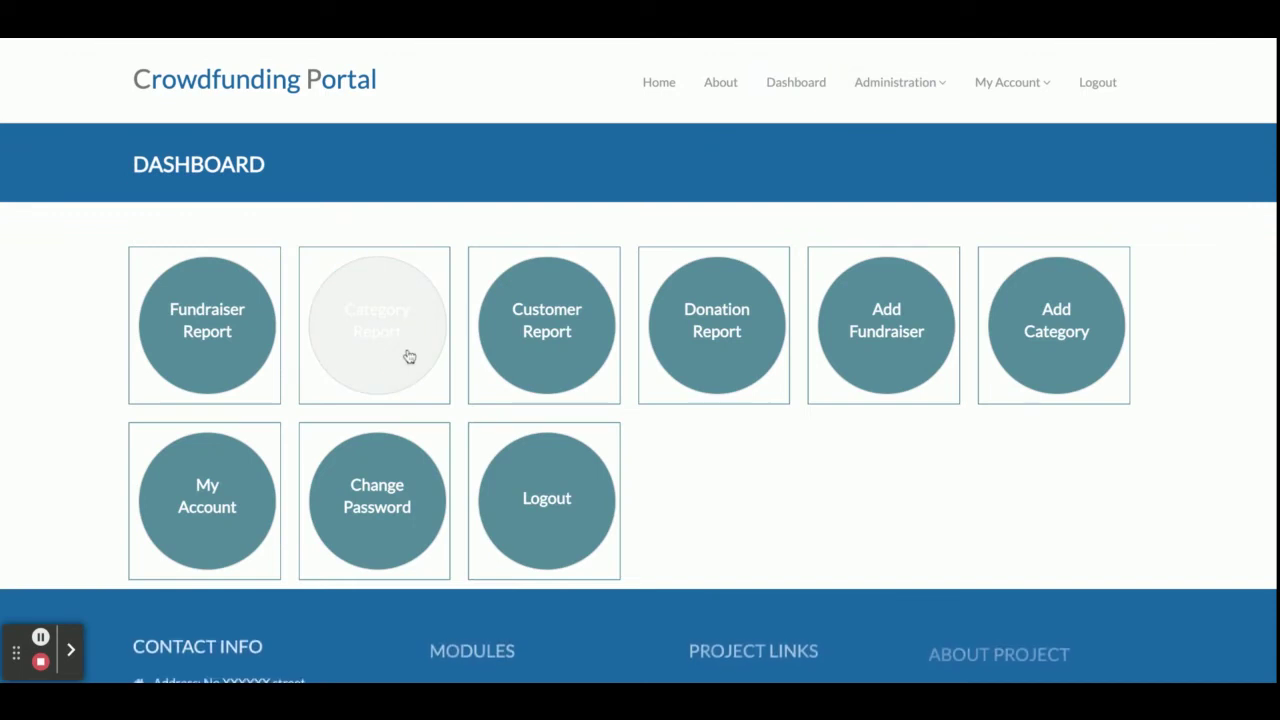
scroll(584, 463, down, 5)
scroll(584, 463, up, 5)
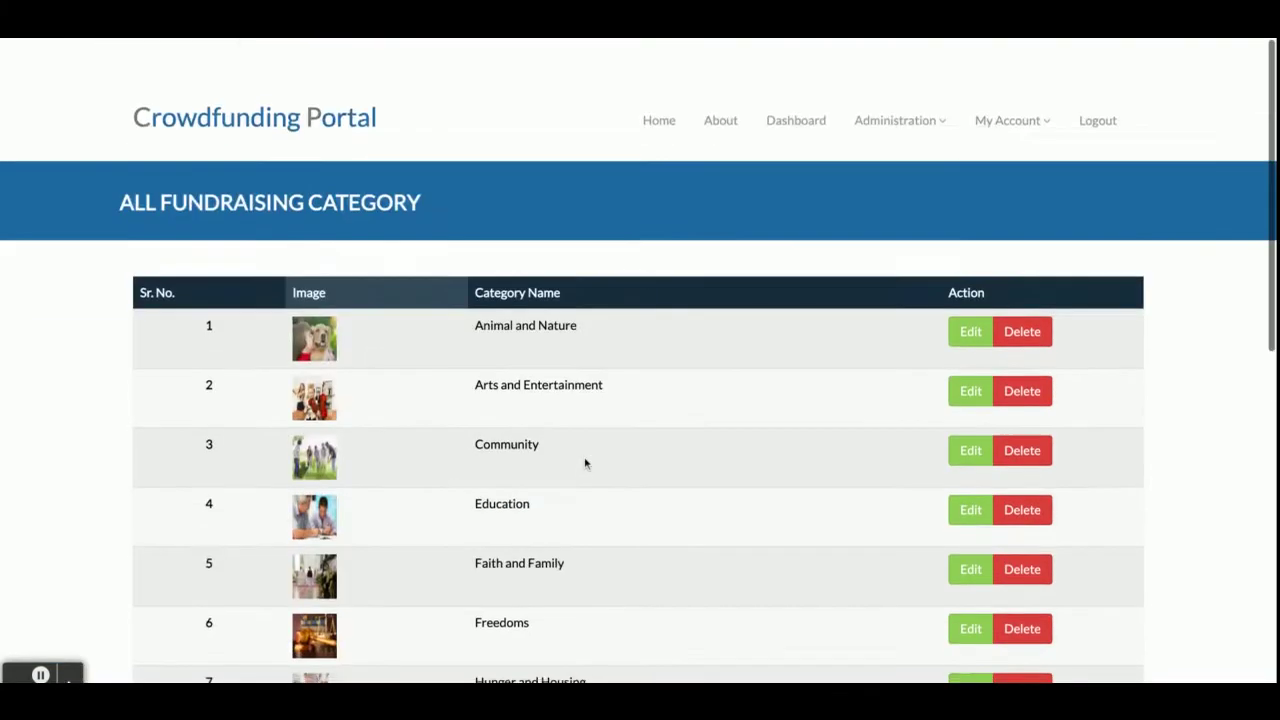
click(966, 298)
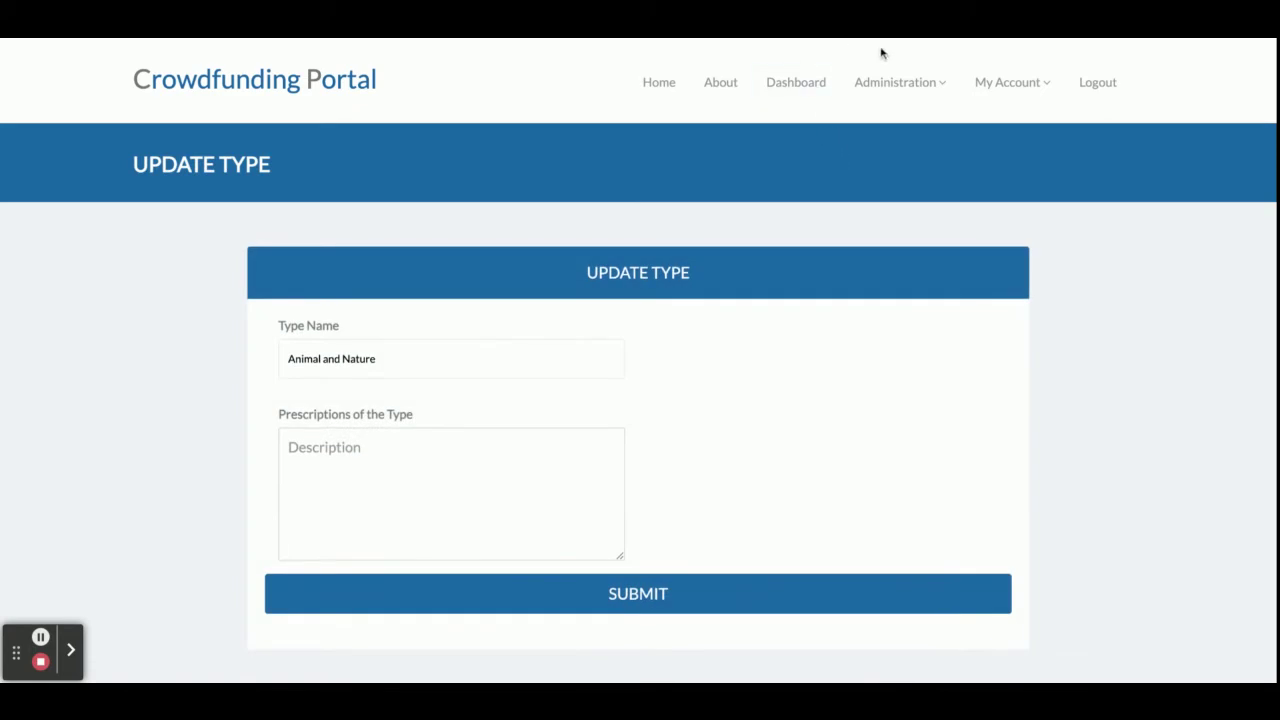
click(791, 80)
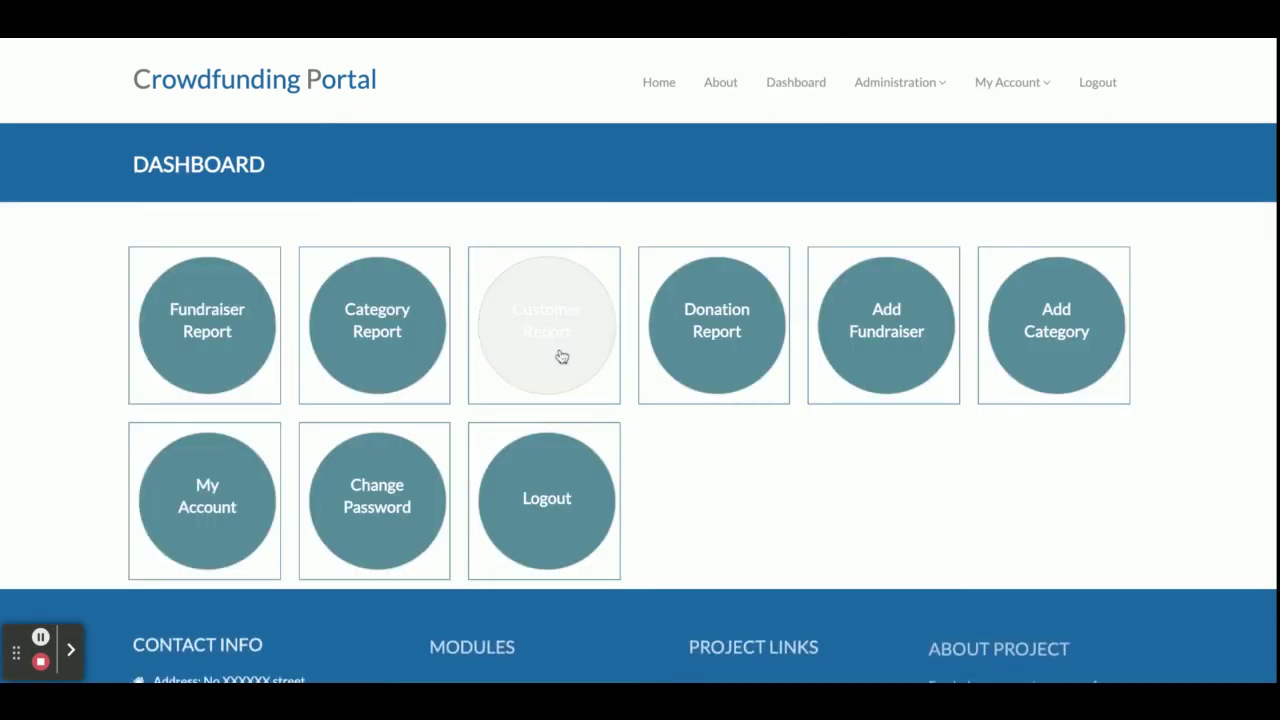
click(553, 357)
scroll(616, 476, down, 7)
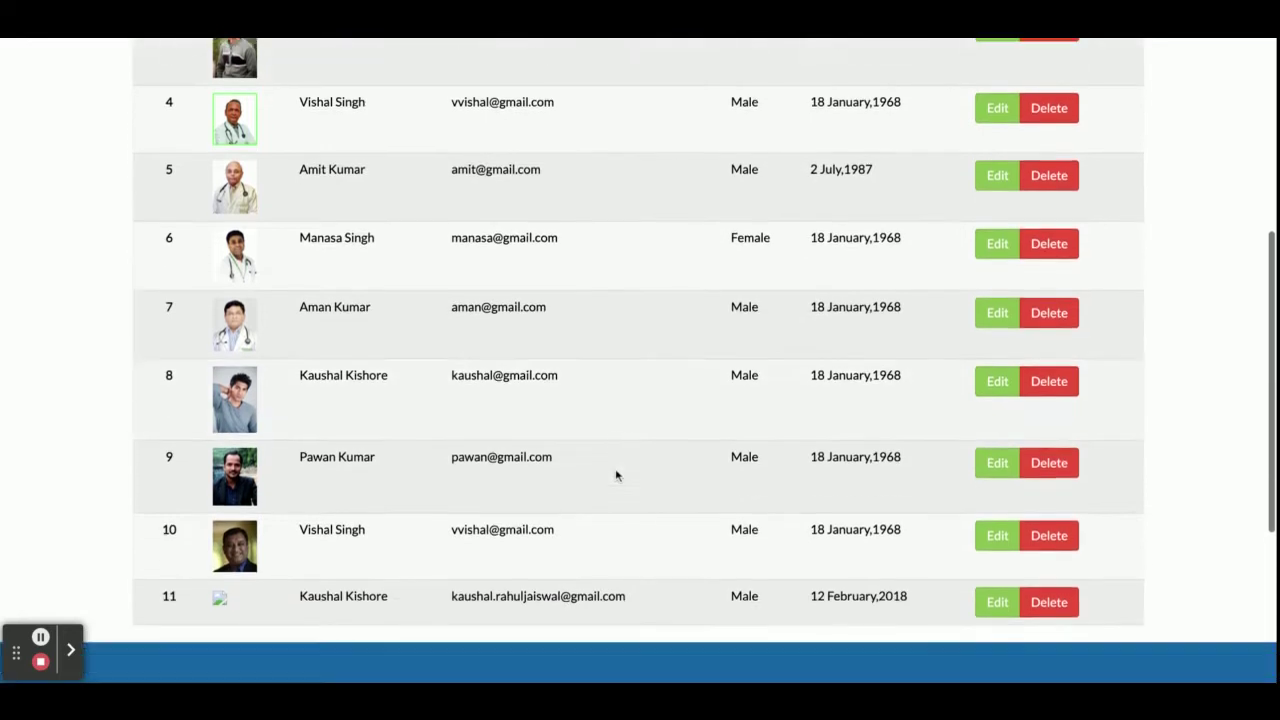
scroll(1027, 317, up, 7)
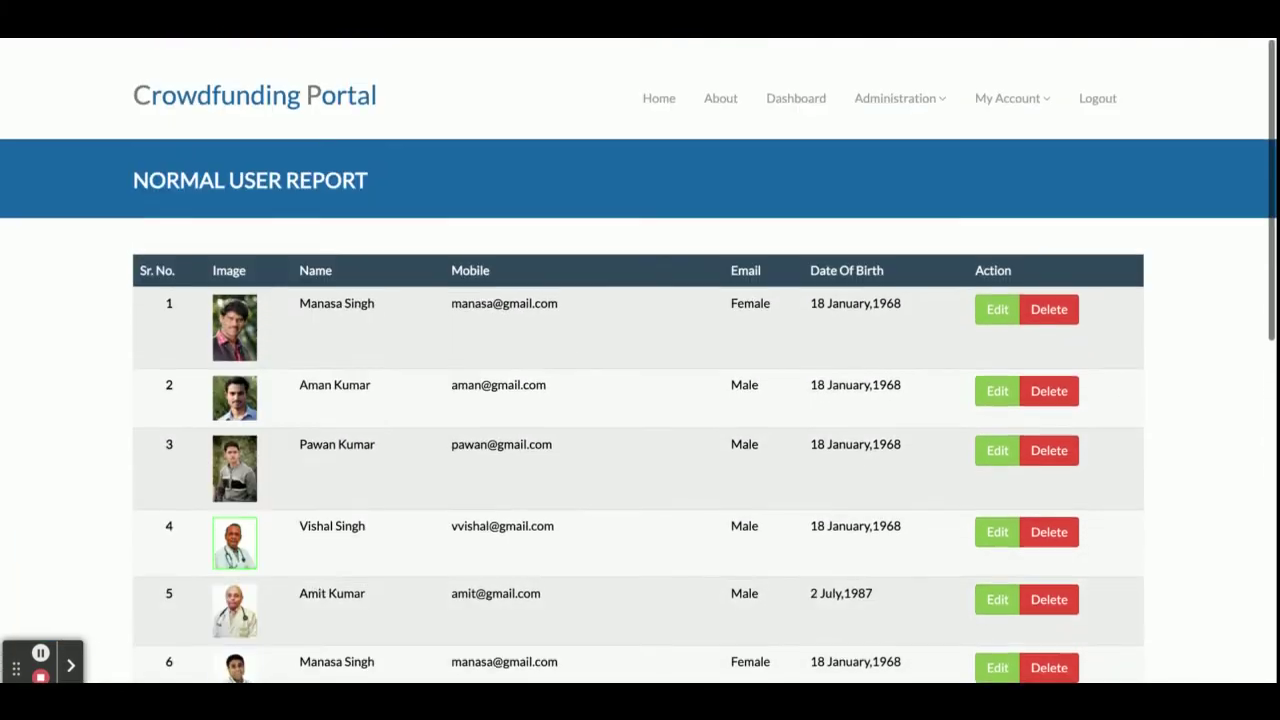
click(988, 307)
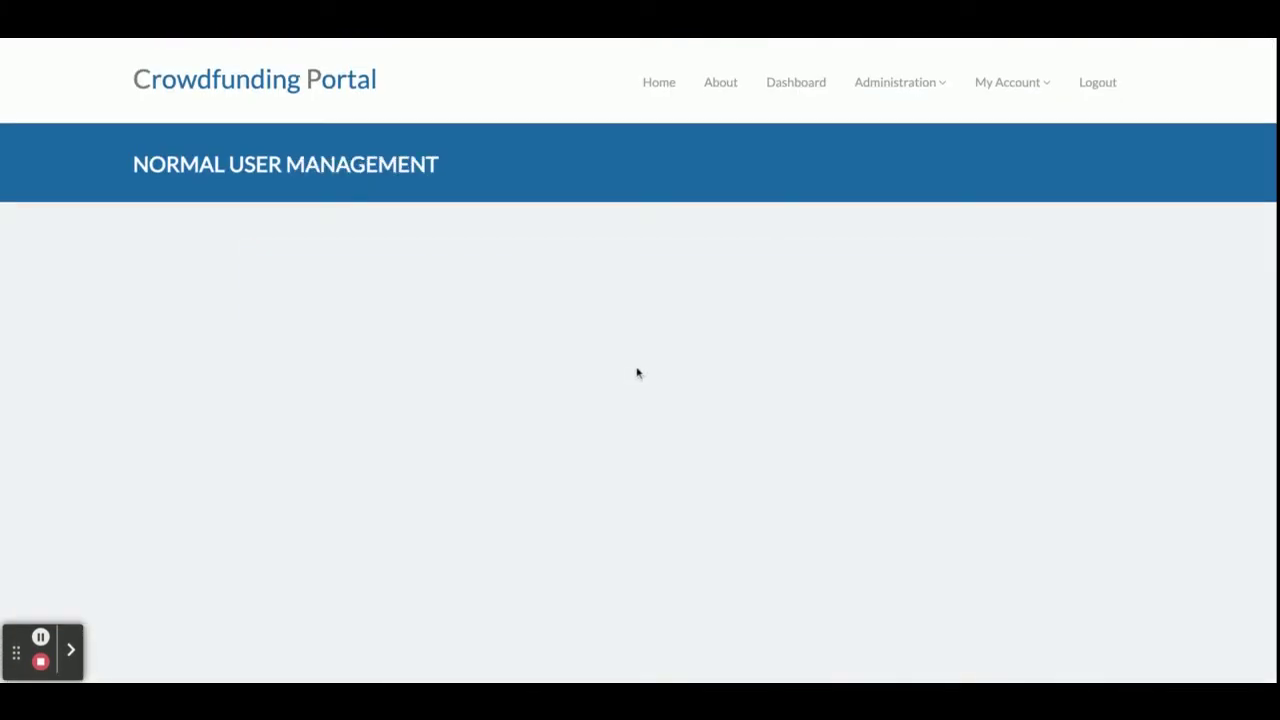
scroll(637, 371, down, 5)
scroll(637, 374, up, 5)
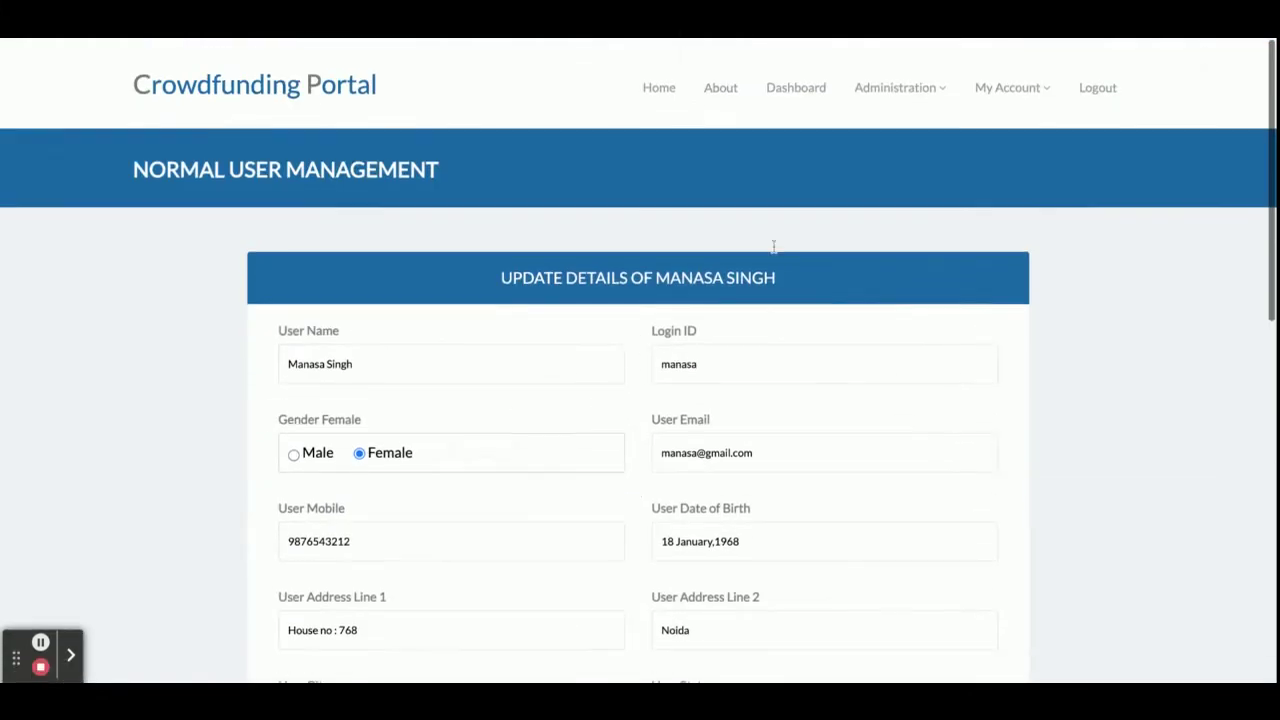
click(781, 78)
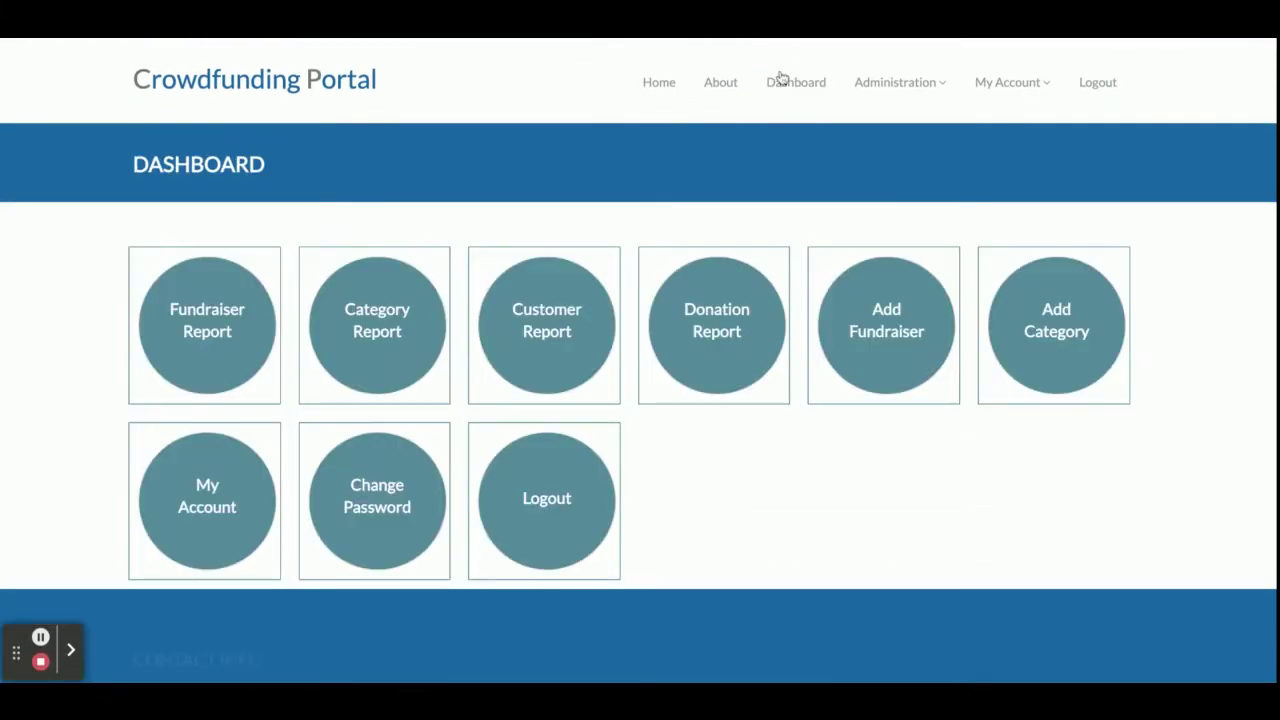
click(720, 370)
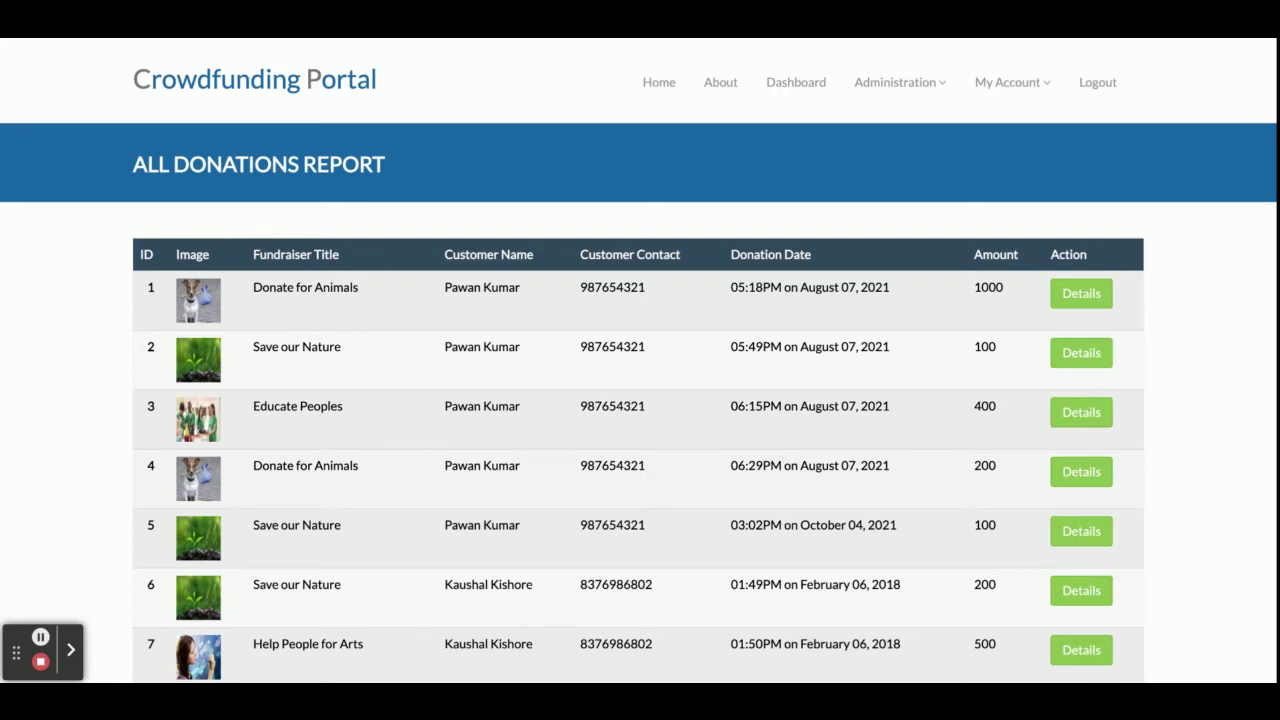
scroll(437, 334, down, 5)
scroll(437, 334, up, 5)
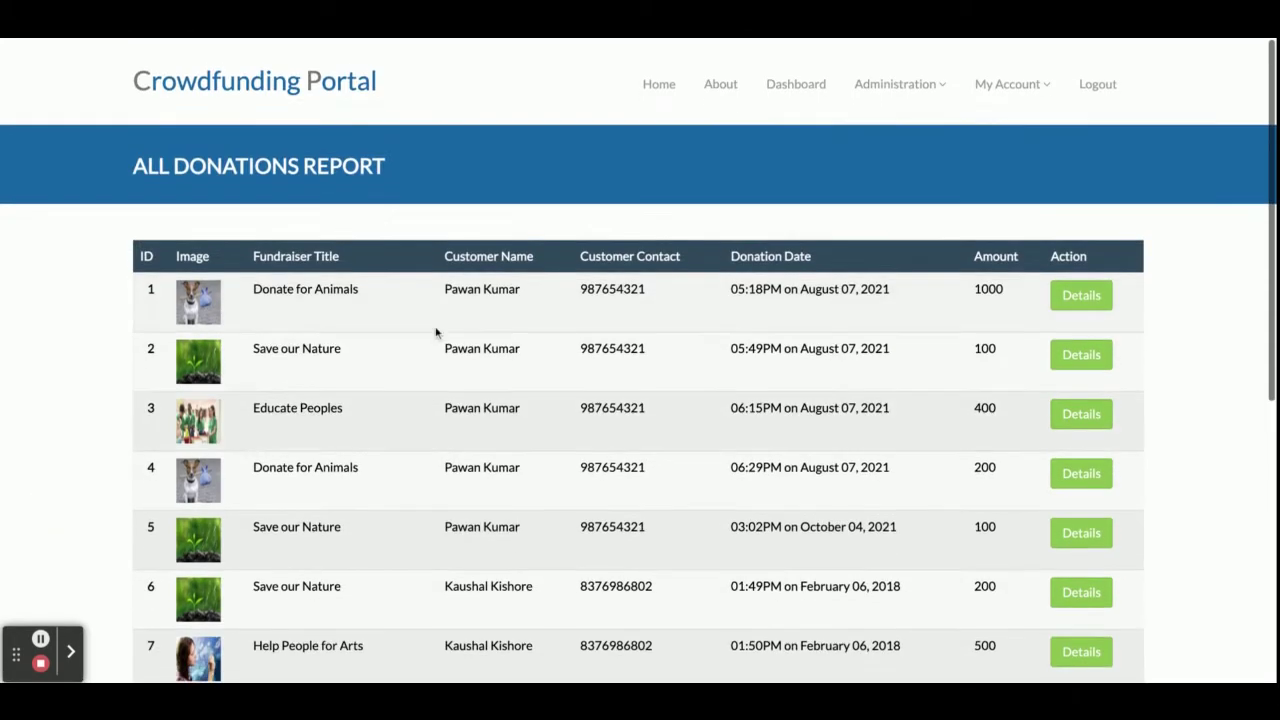
click(1069, 306)
scroll(677, 423, down, 3)
scroll(677, 423, up, 3)
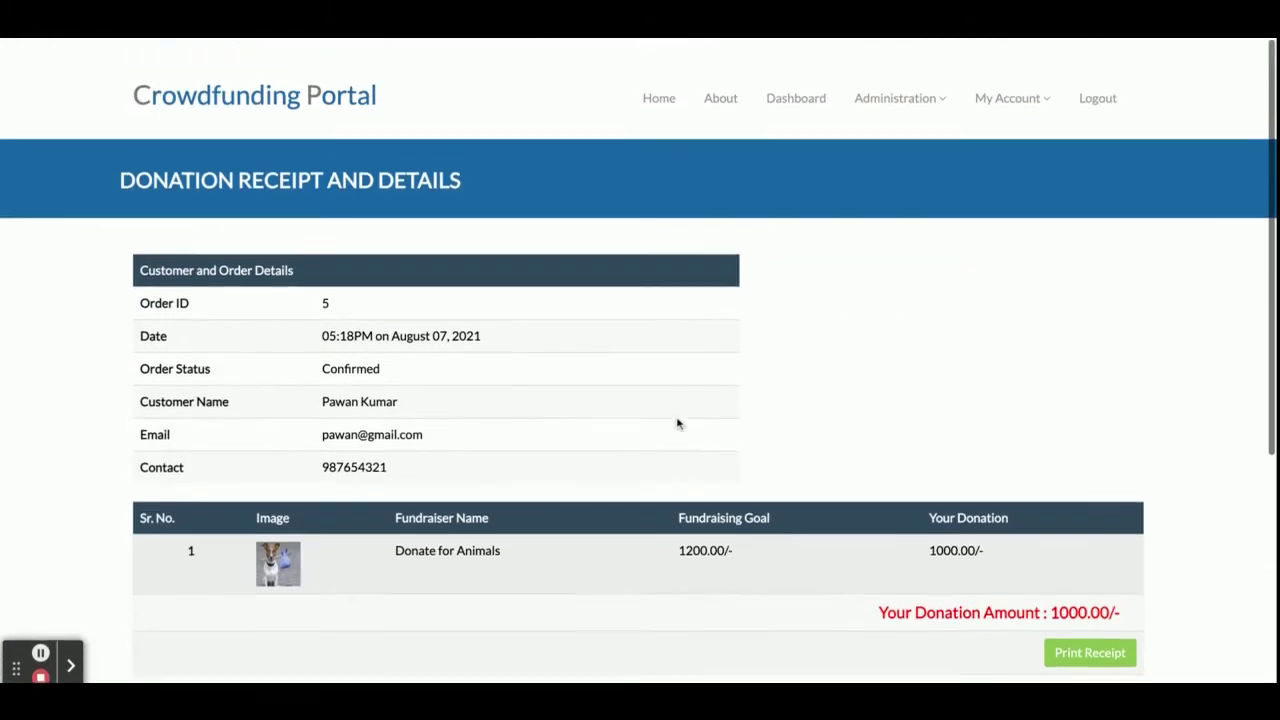
click(797, 88)
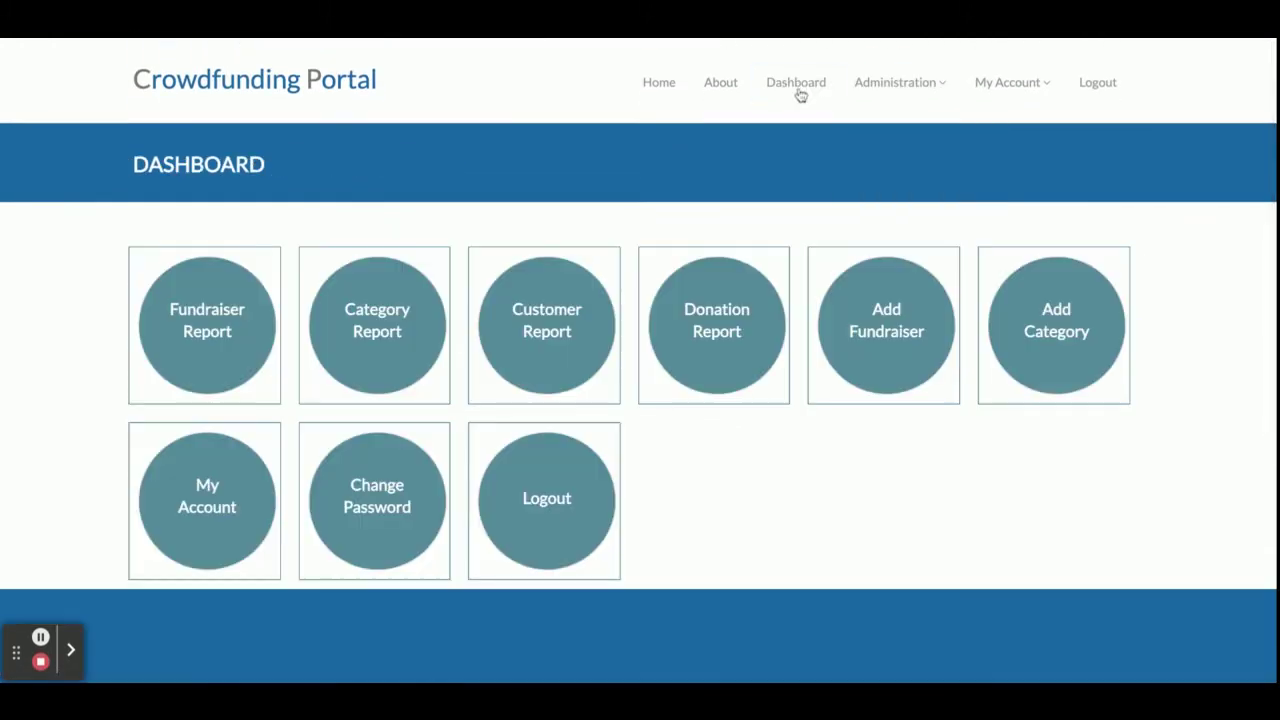
Step: Glance at the Add Fundraiser form, then view the admin's account details
click(902, 323)
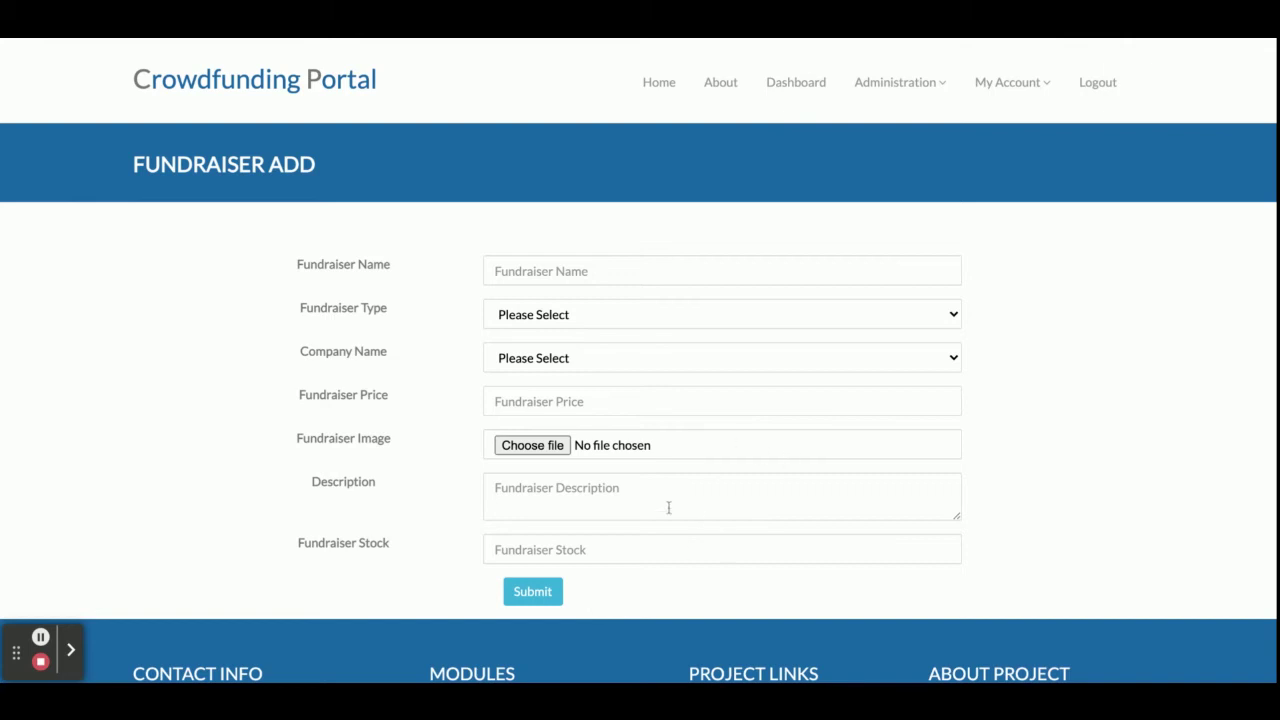
click(795, 86)
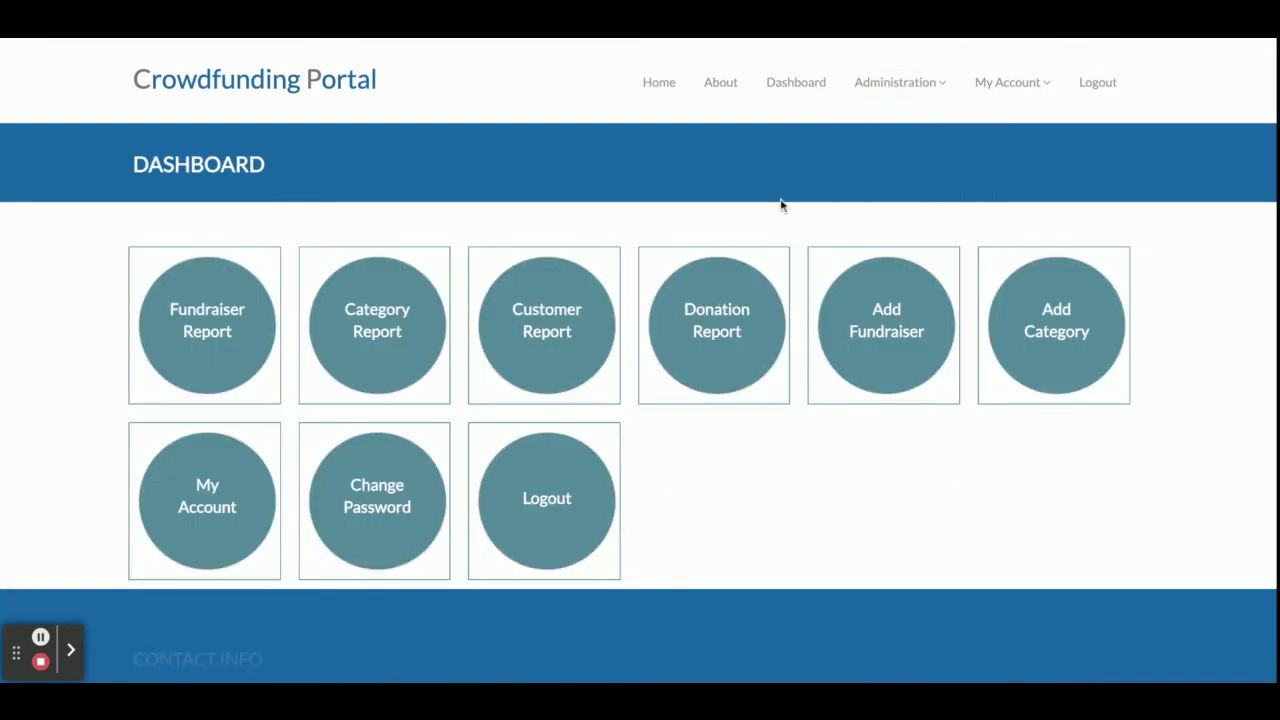
click(229, 528)
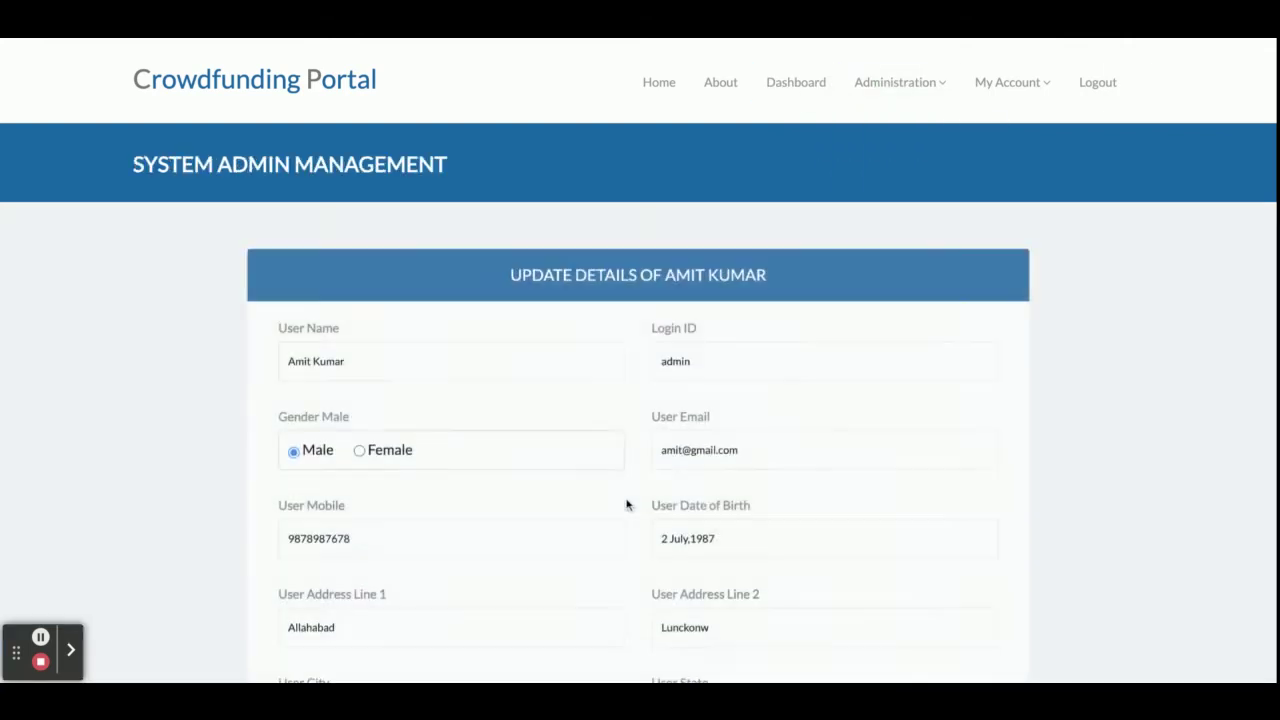
scroll(626, 504, down, 10)
scroll(626, 504, up, 10)
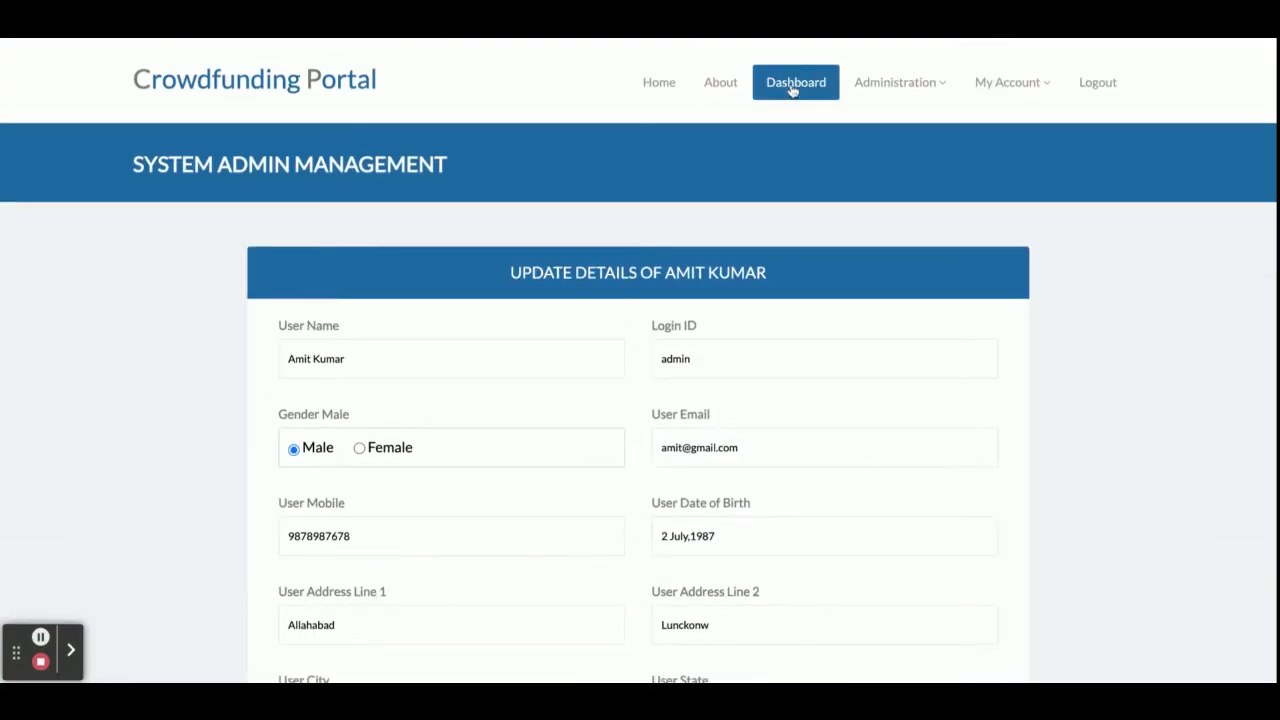
Step: Open the Change Password page from the My Account menu, then return to the Dashboard
click(795, 82)
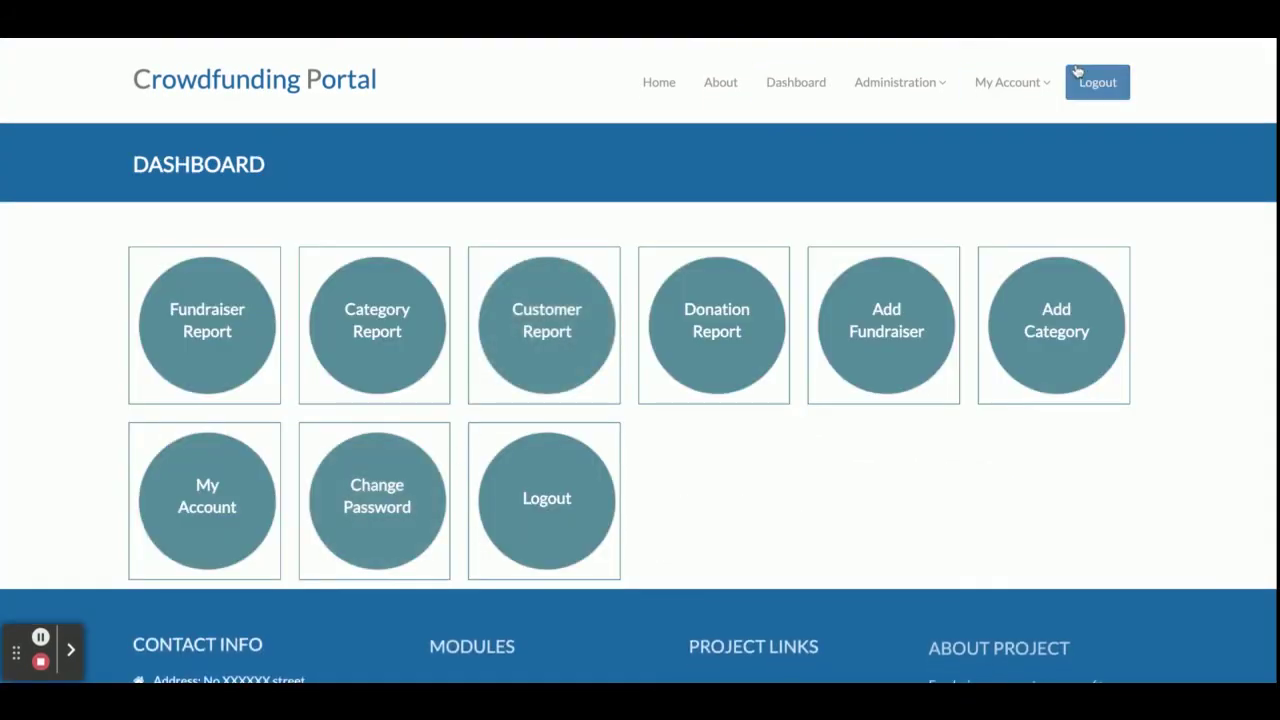
click(997, 86)
mouse_move(917, 86)
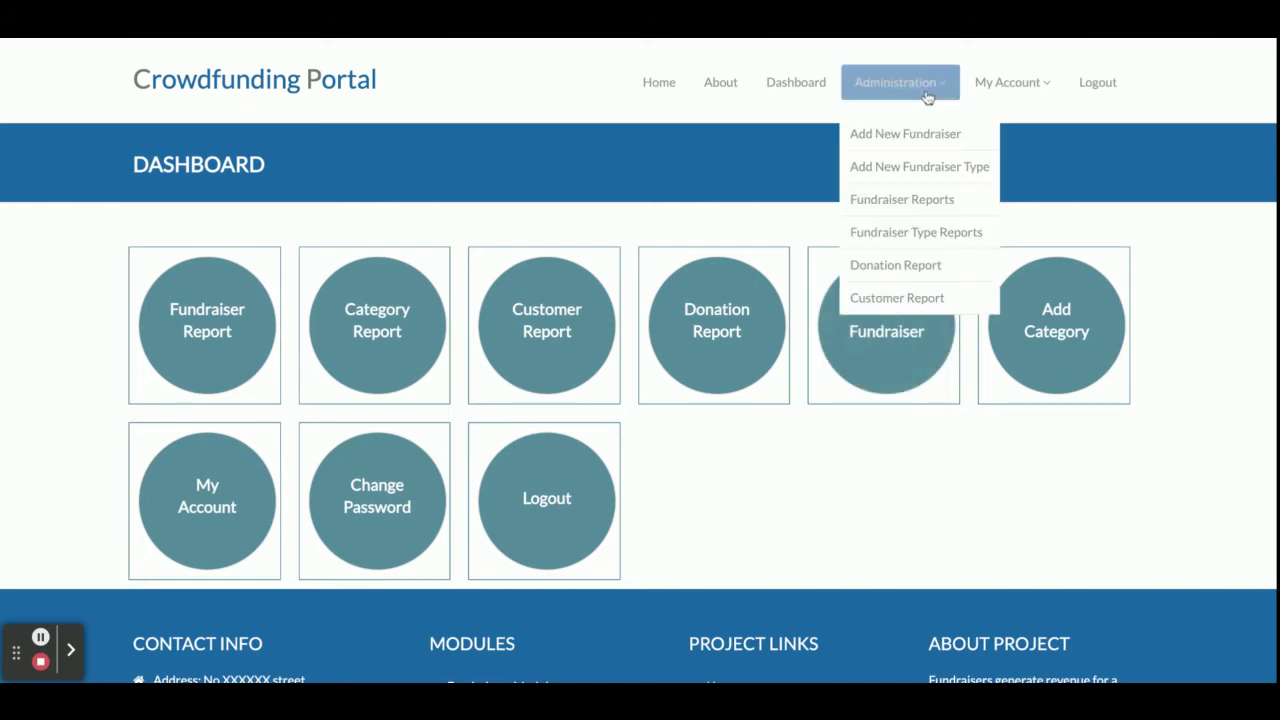
mouse_move(1006, 83)
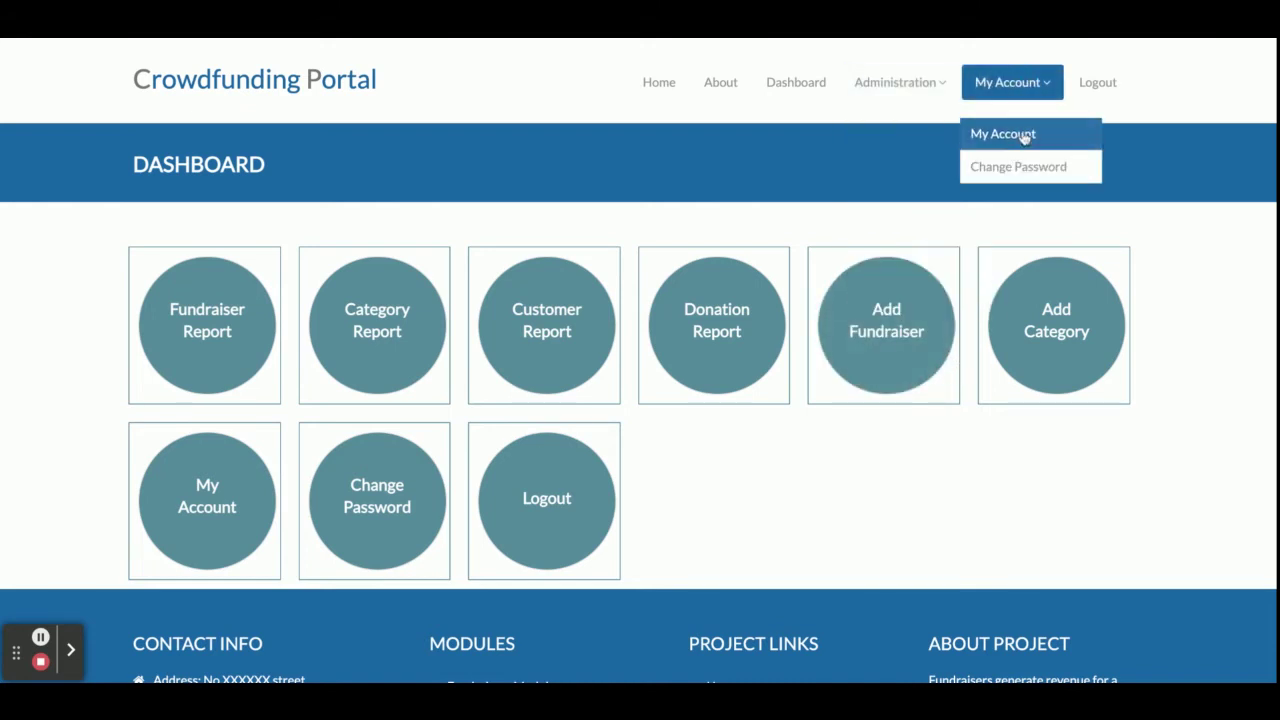
click(1018, 167)
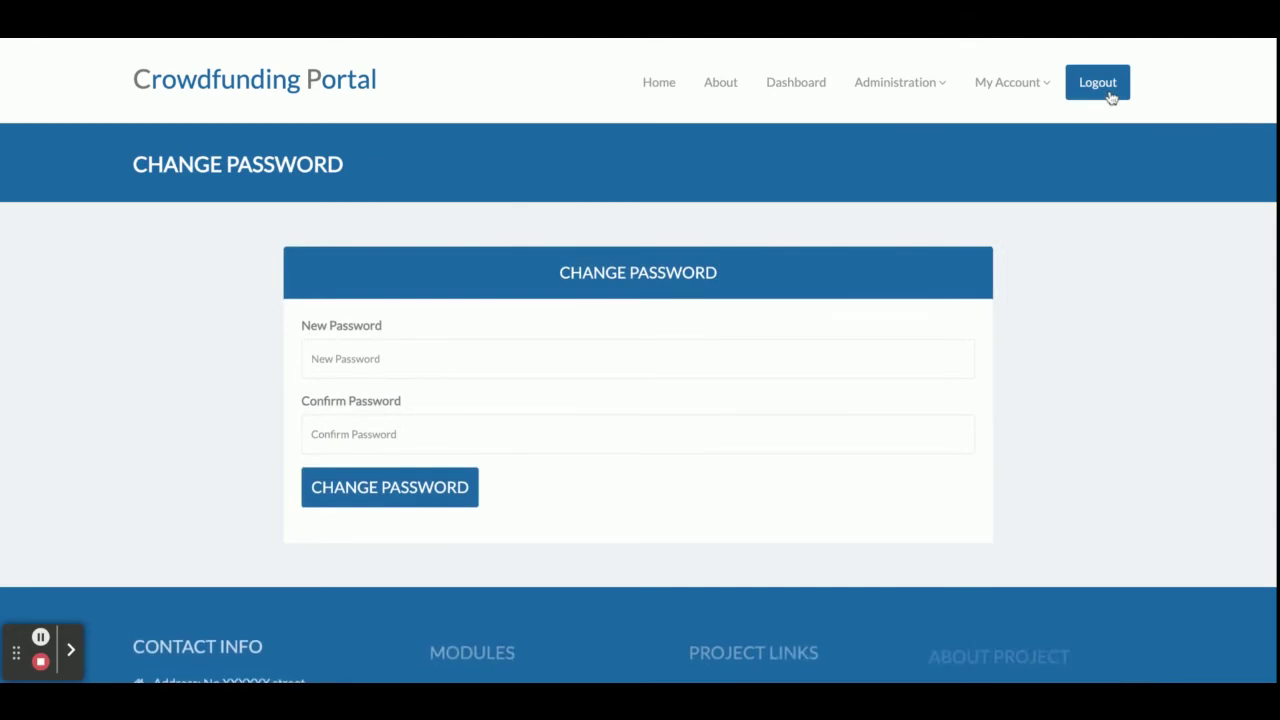
click(781, 93)
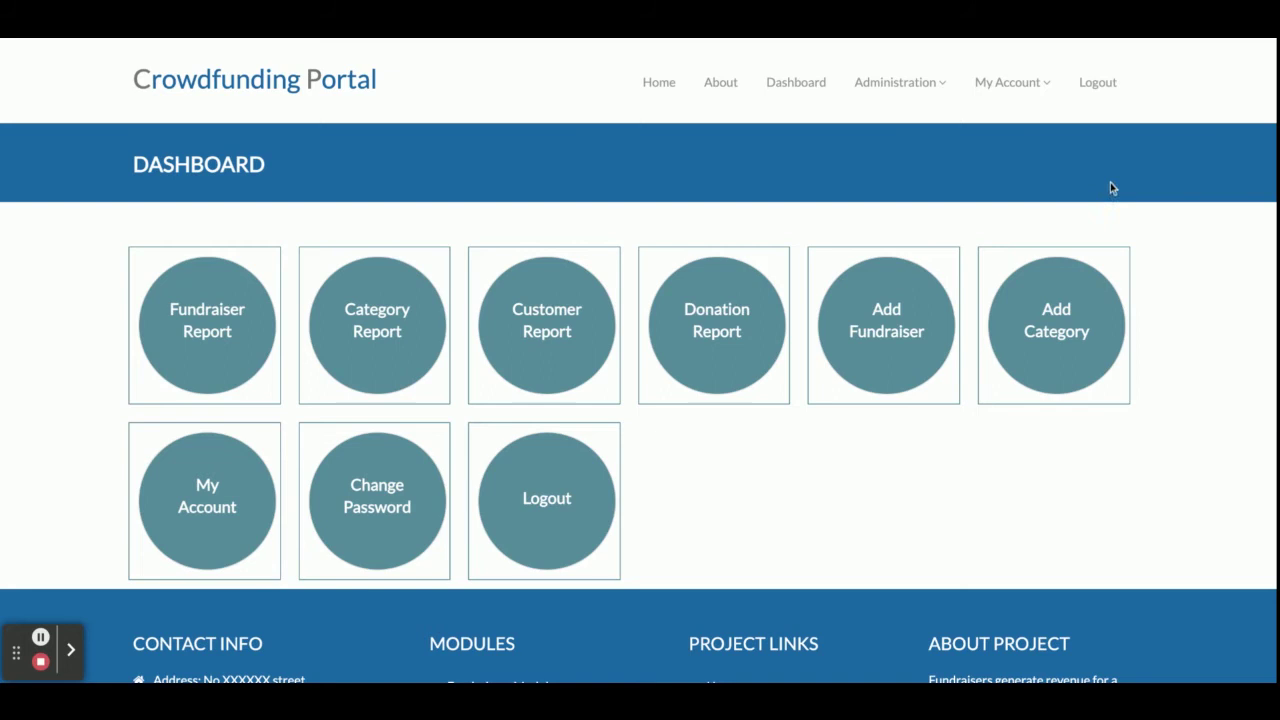
Step: Log out of the admin account and sign in with the saved customer login
click(1102, 82)
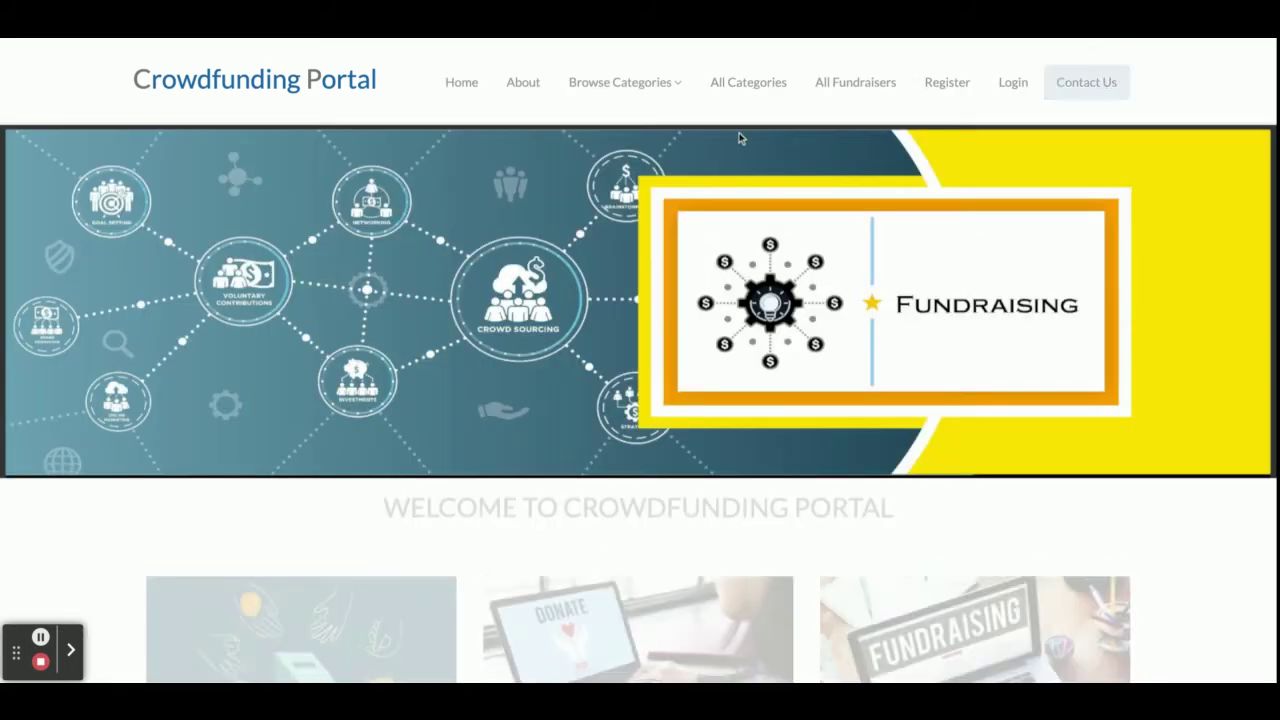
click(1012, 82)
double_click(514, 323)
text(f)
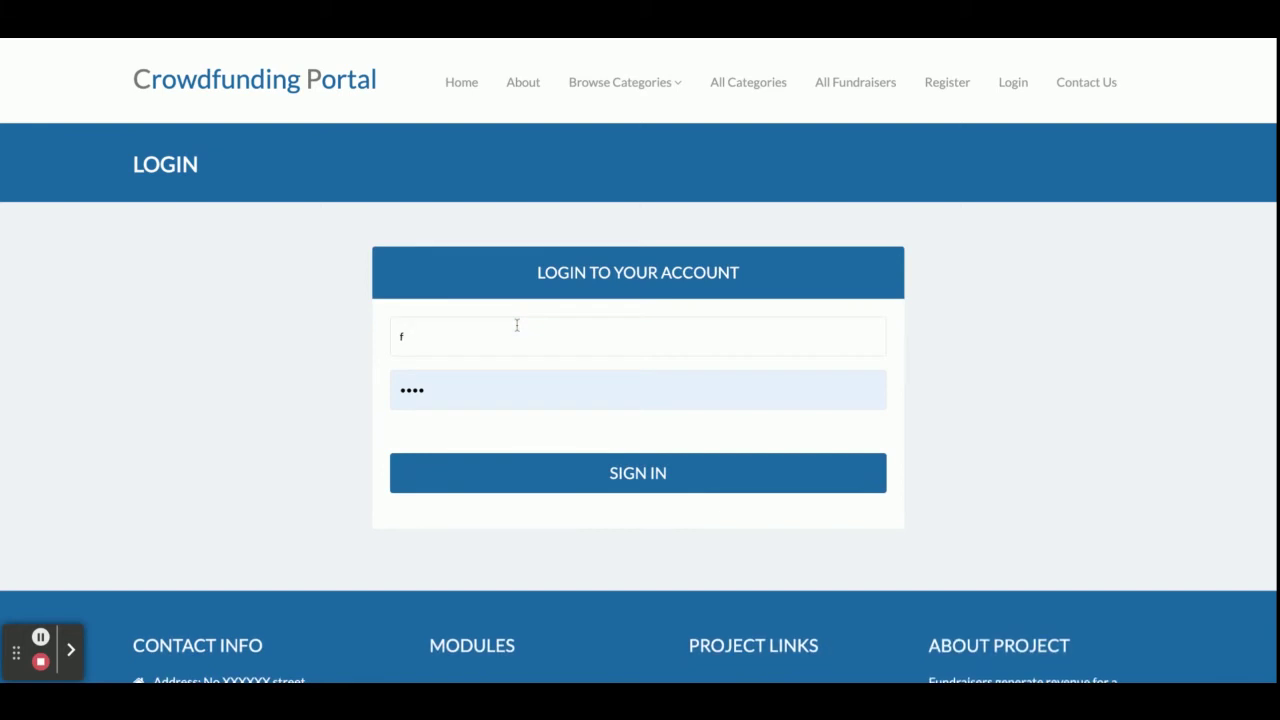
text(u)
key(Down)
key(Return)
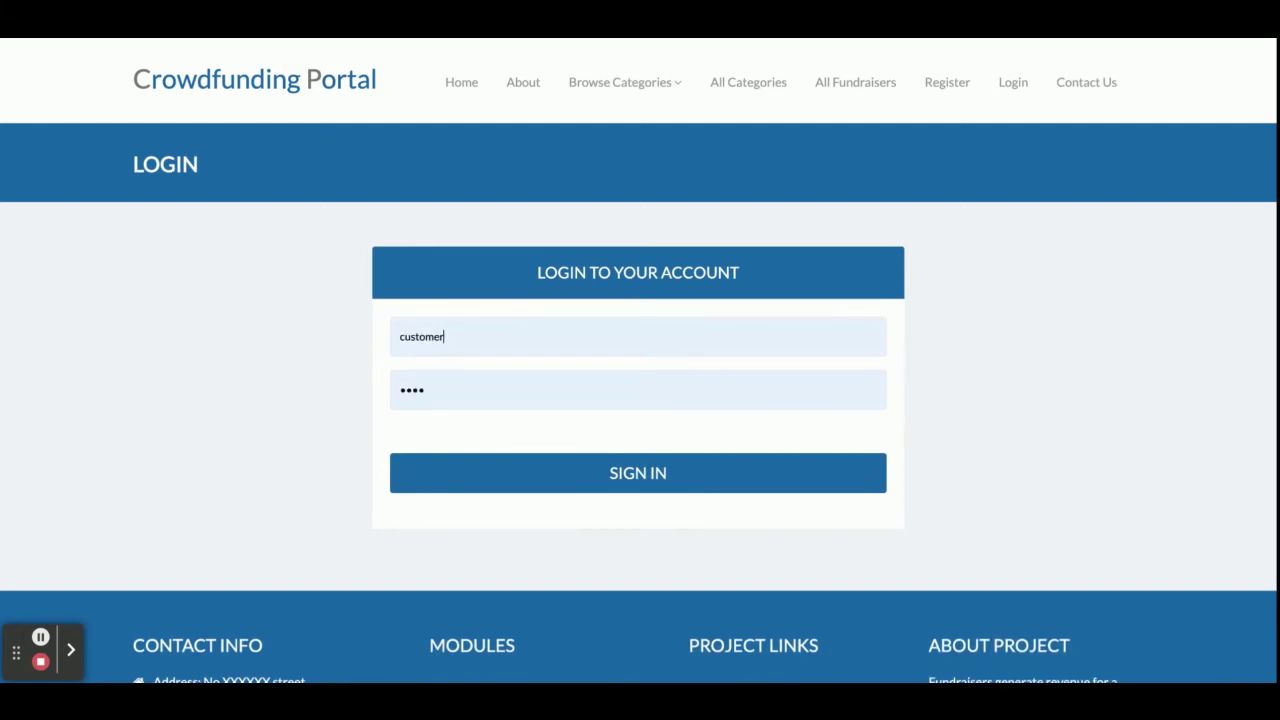
key(Return)
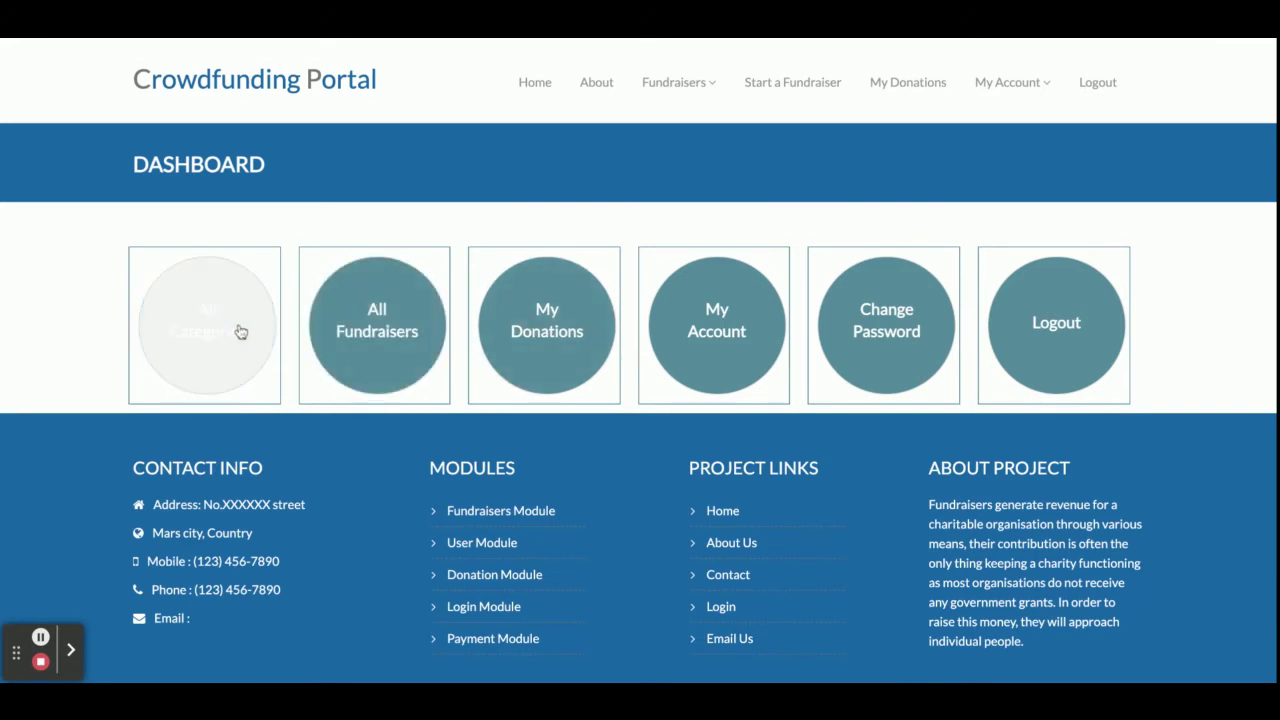
Step: Open My Donations, view the first donation's receipt (1000 to Donate for Animals), and go back
click(530, 335)
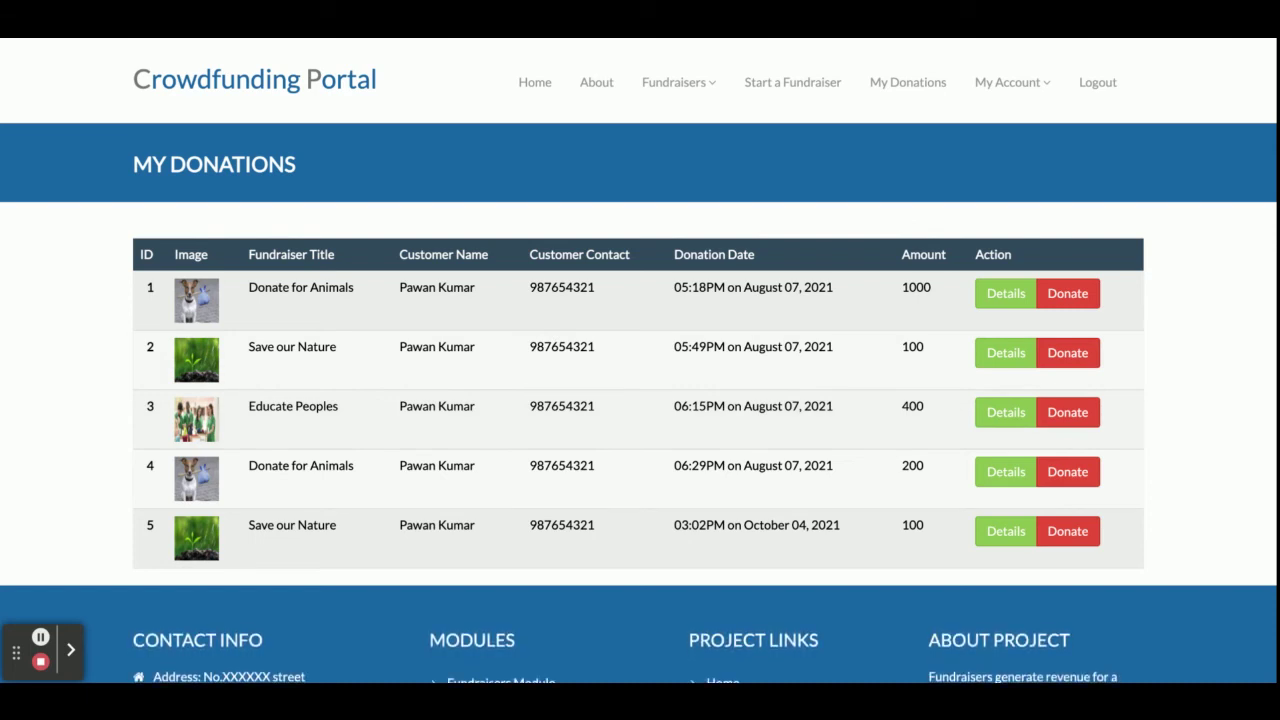
scroll(1098, 270, down, 3)
scroll(1098, 270, up, 3)
click(1006, 294)
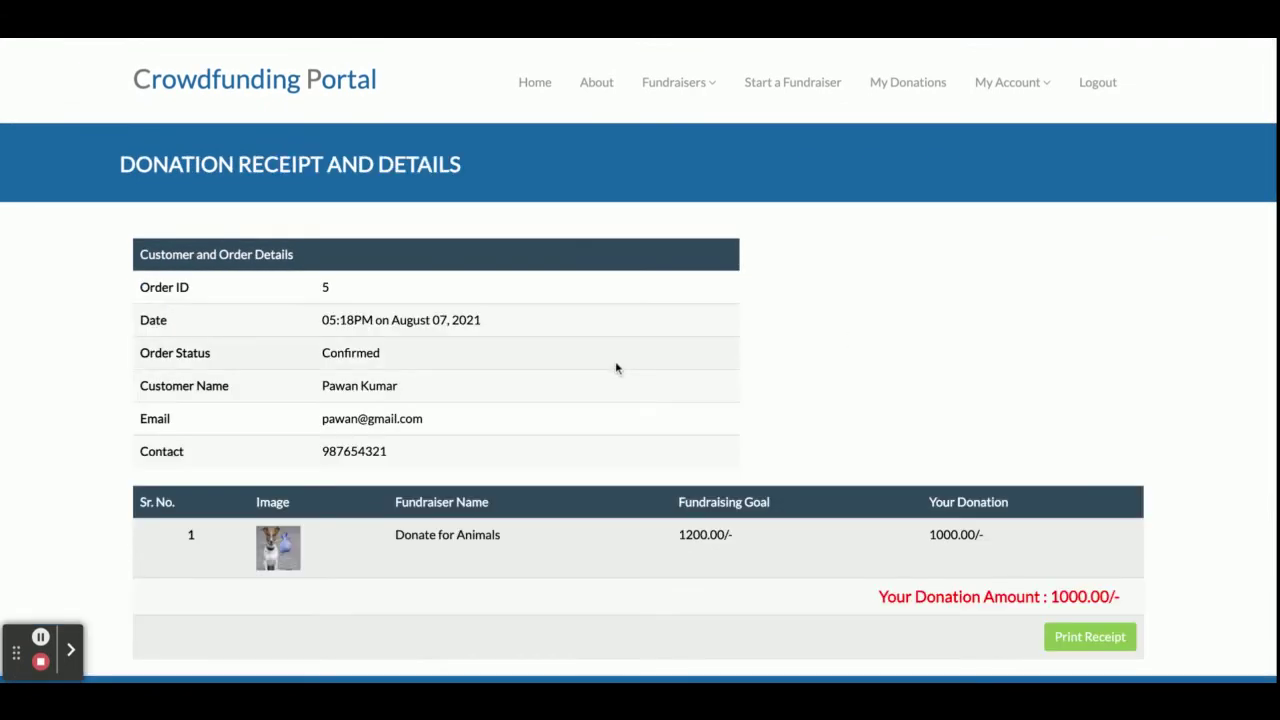
scroll(614, 366, down, 3)
scroll(614, 366, up, 3)
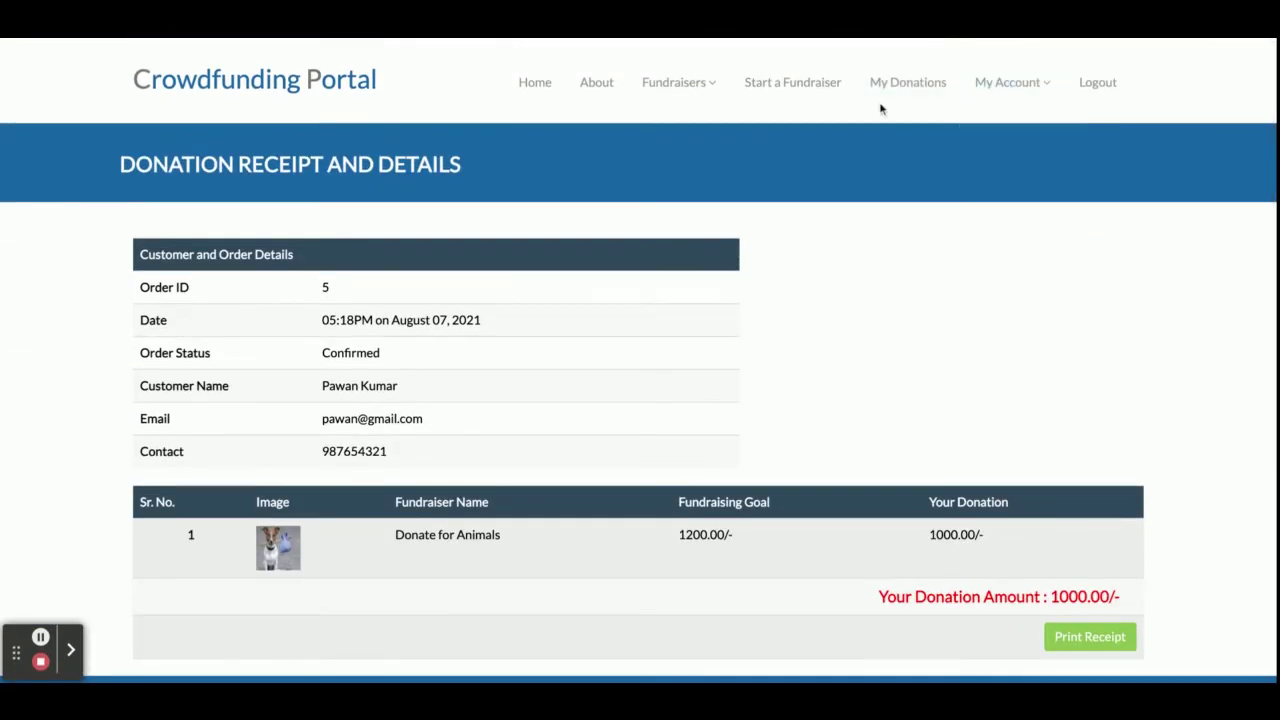
click(897, 83)
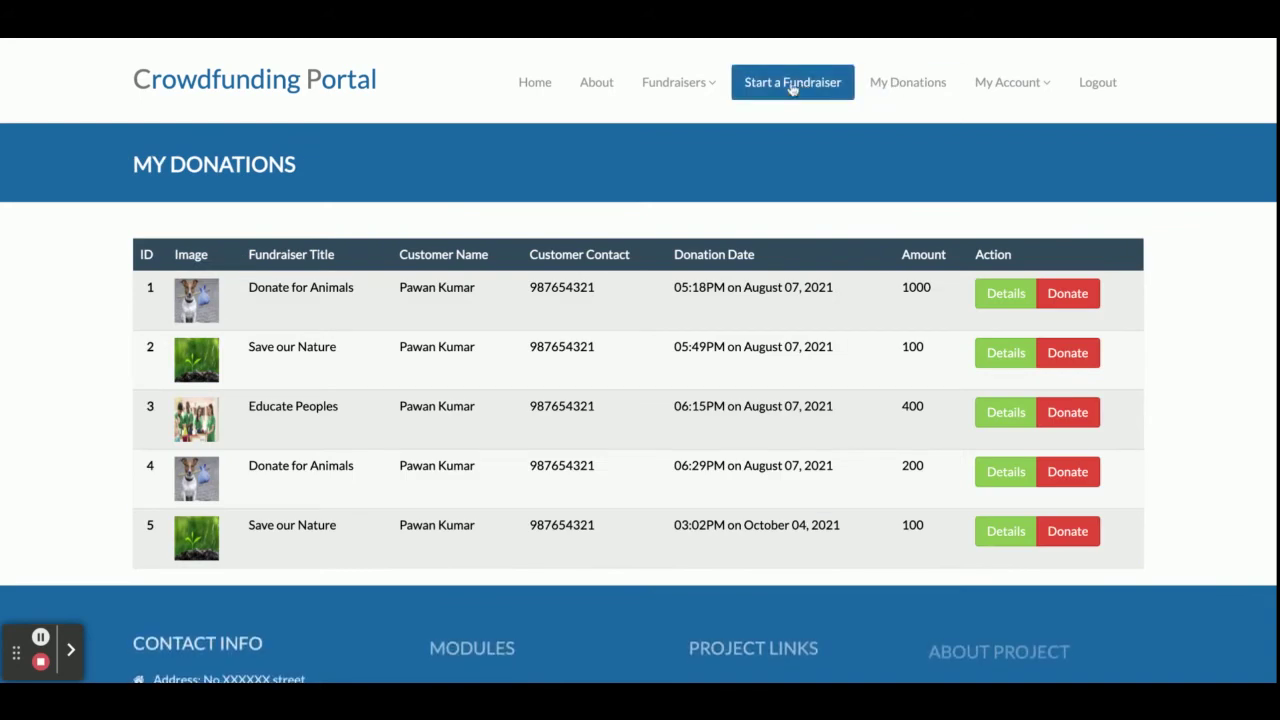
Step: Look over the Start a Fundraiser form, then return to My Donations and the account menu
mouse_move(686, 90)
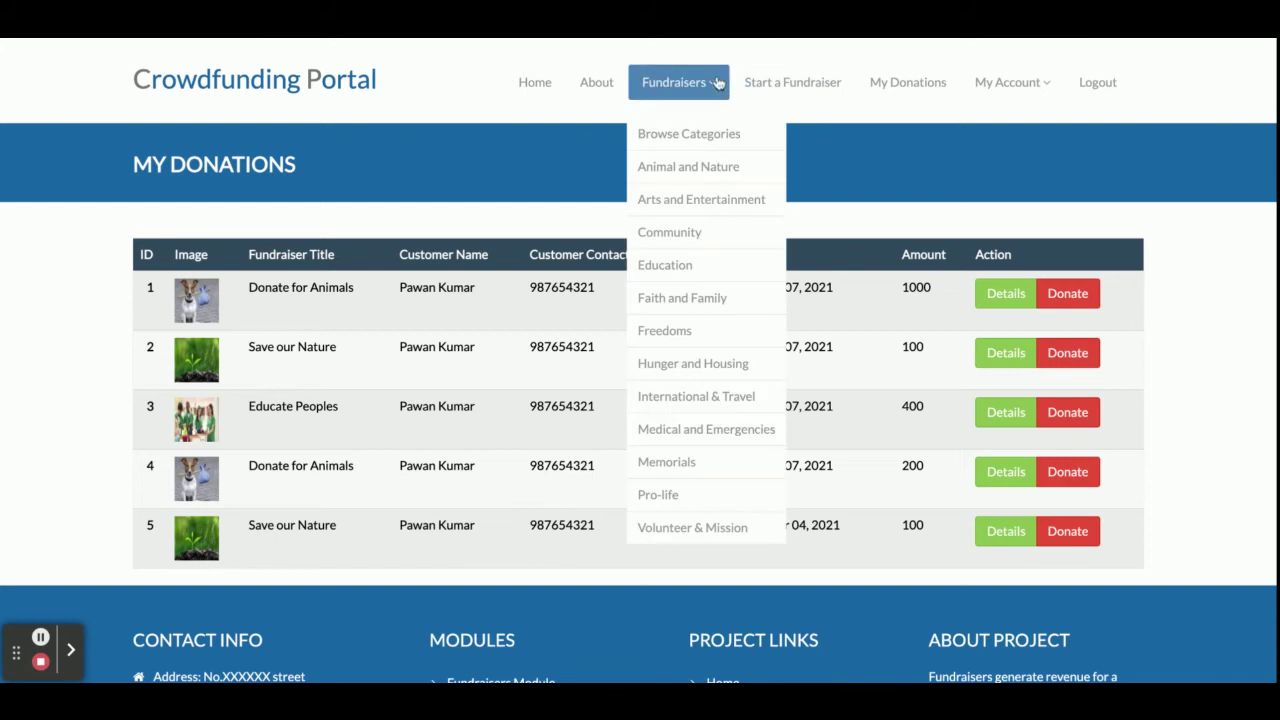
click(790, 92)
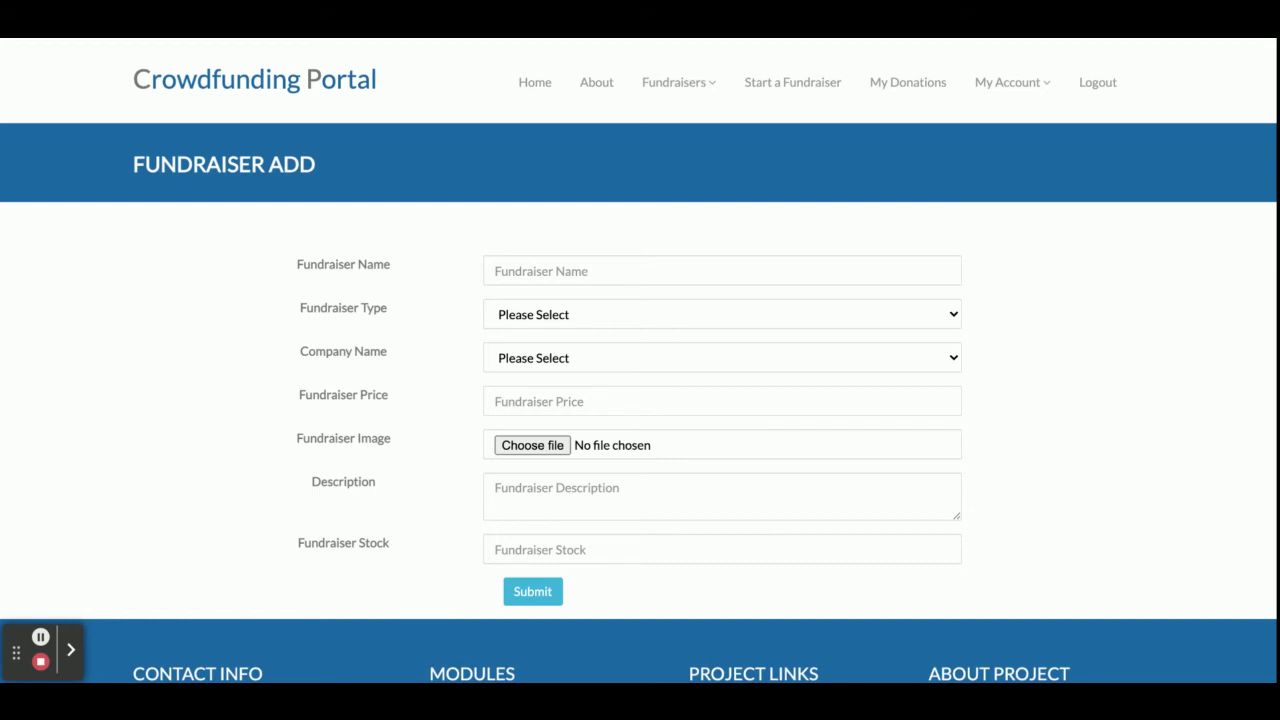
click(915, 78)
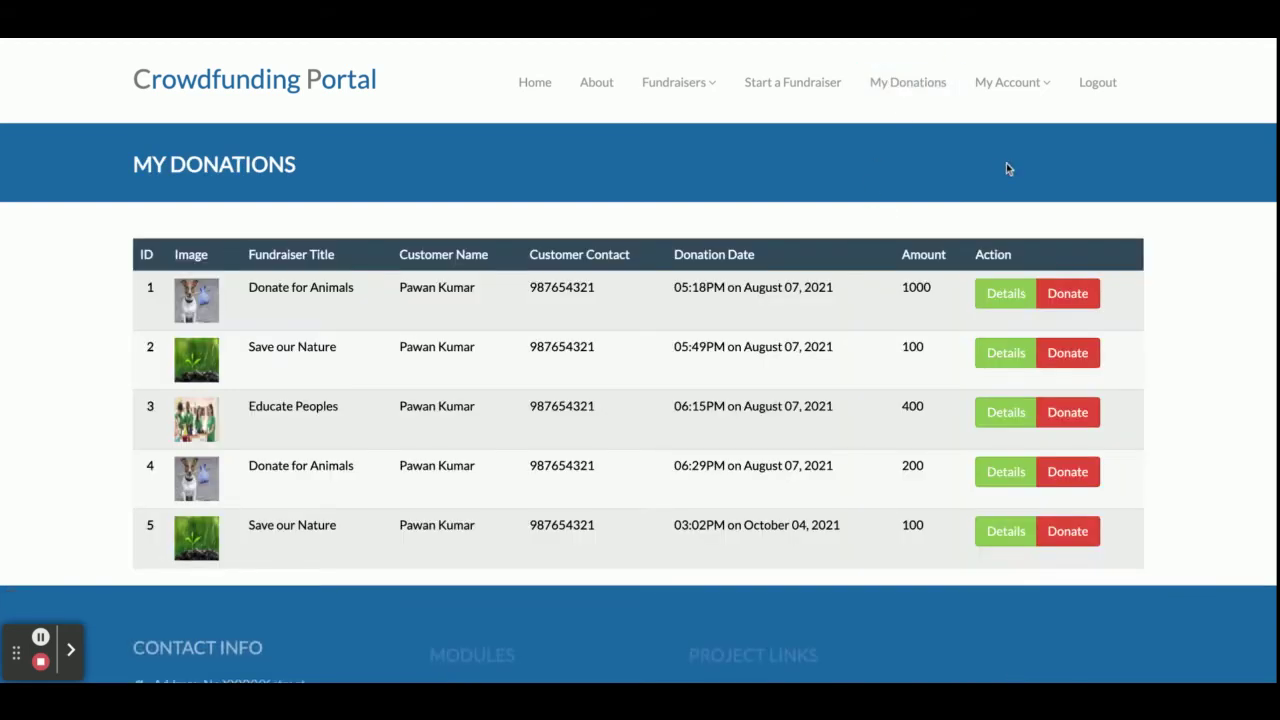
click(1012, 82)
click(1010, 182)
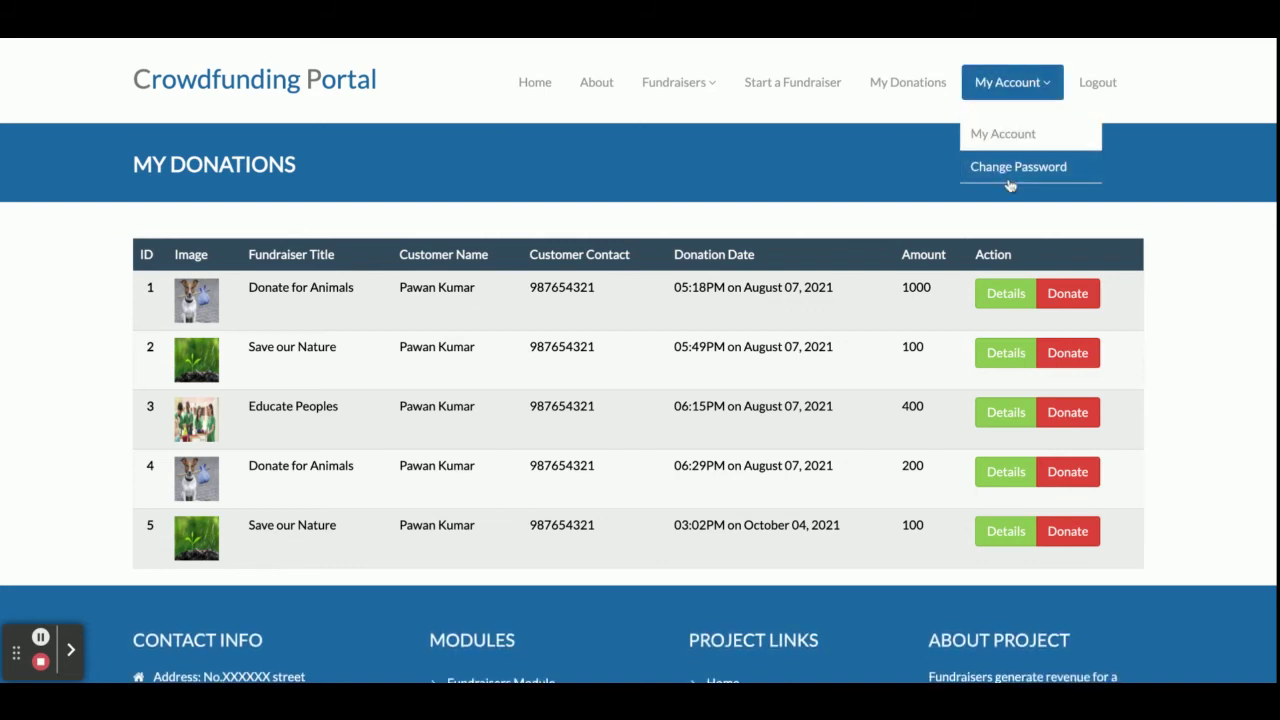
Step: Reopen the new fundraiser form, then browse all fundraisers across categories
click(782, 86)
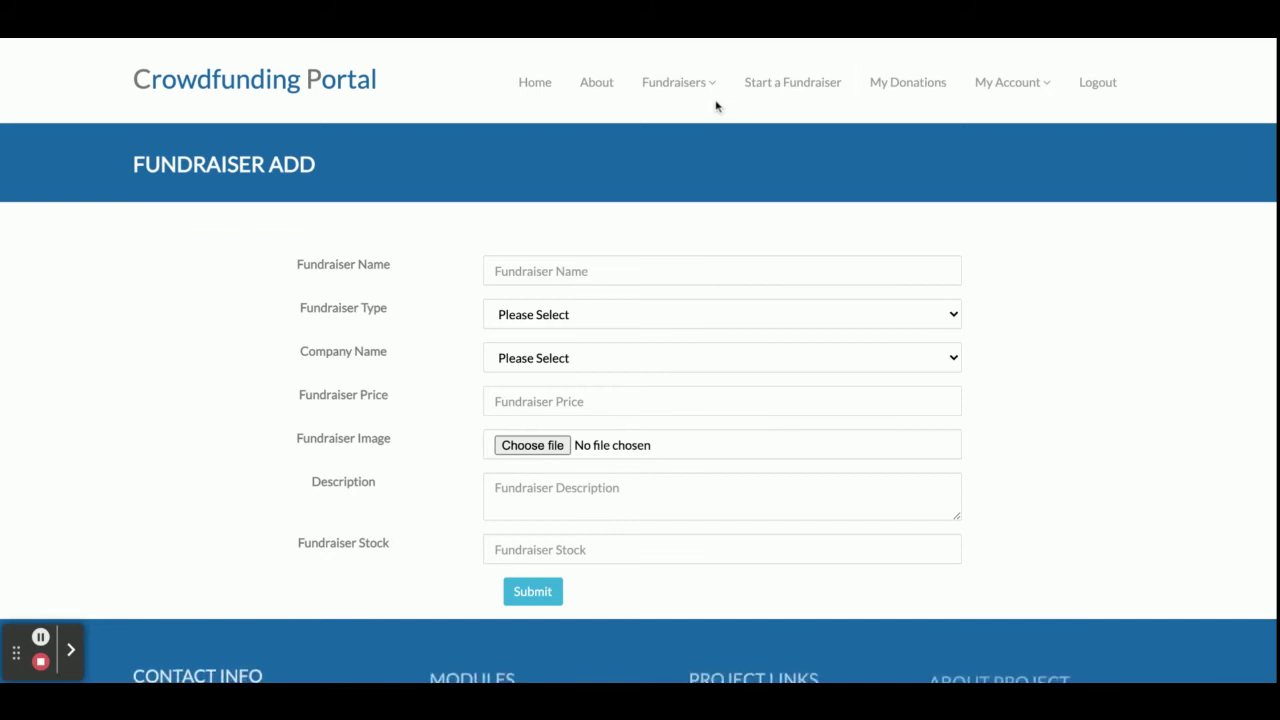
mouse_move(690, 88)
click(697, 134)
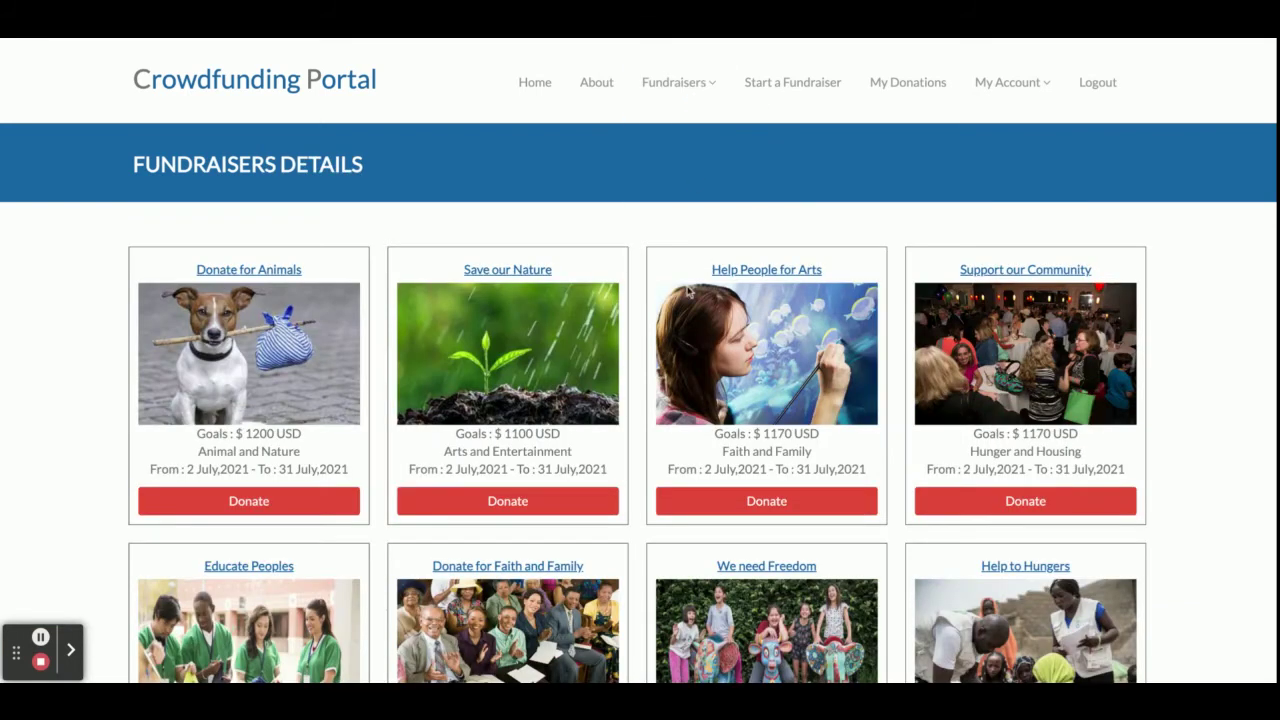
Step: Open the We need Freedom fundraiser and continue to payment for a 100 donation
scroll(645, 510, down, 3)
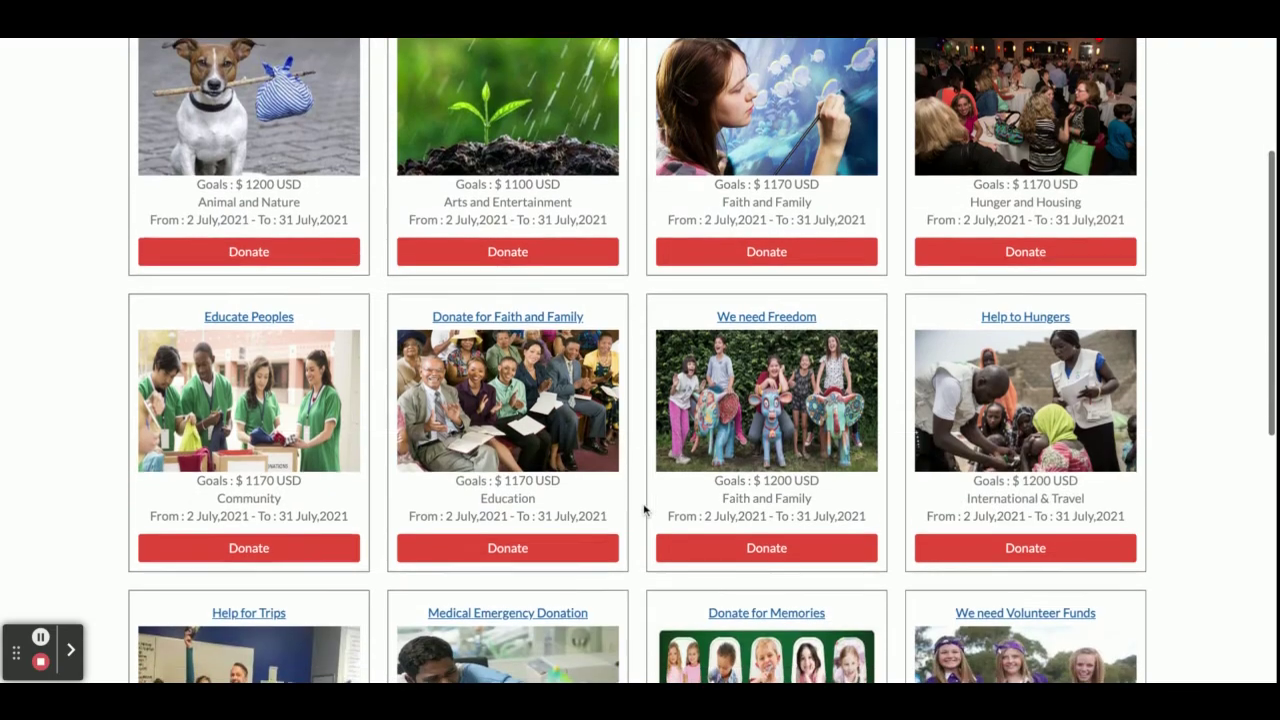
click(762, 549)
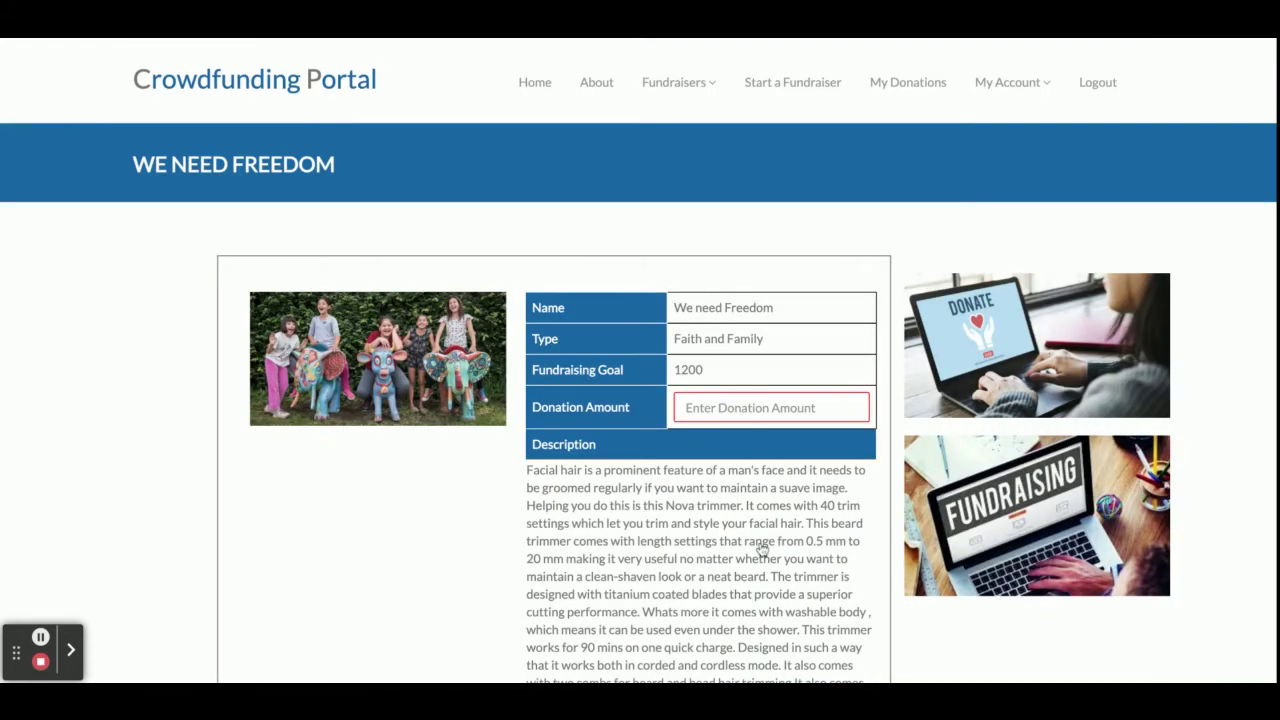
scroll(760, 550, down, 2)
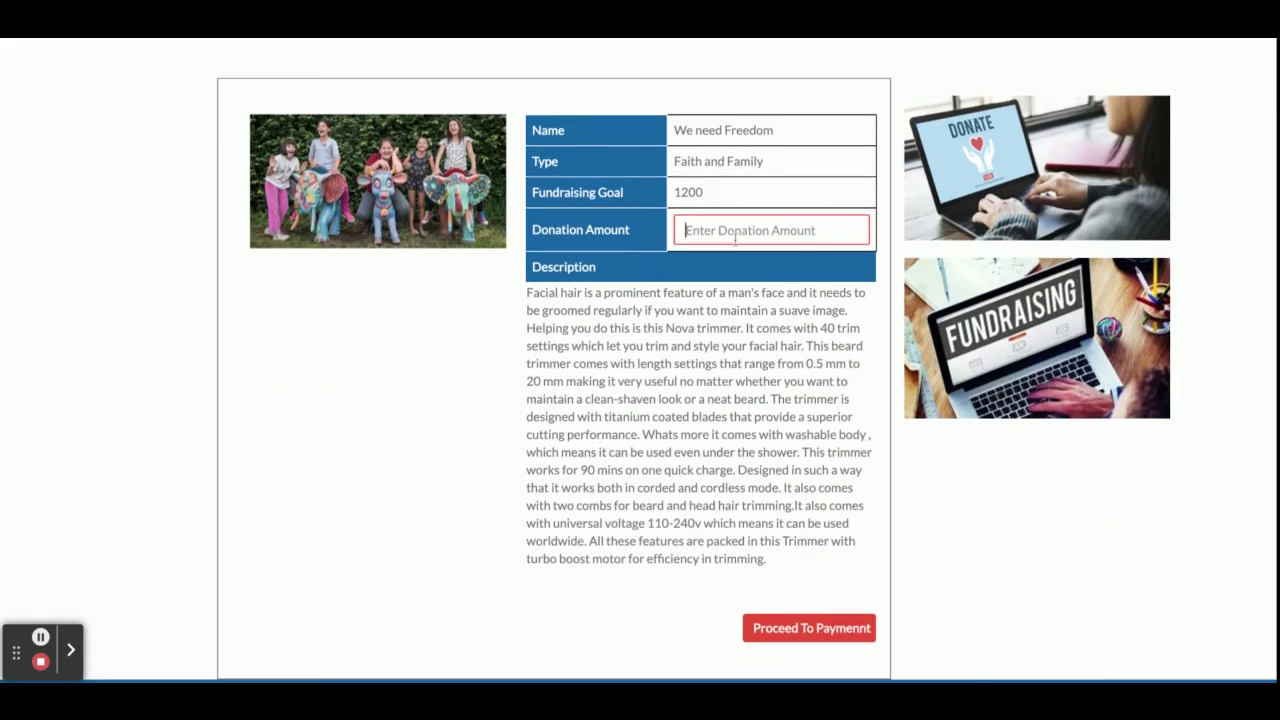
click(785, 626)
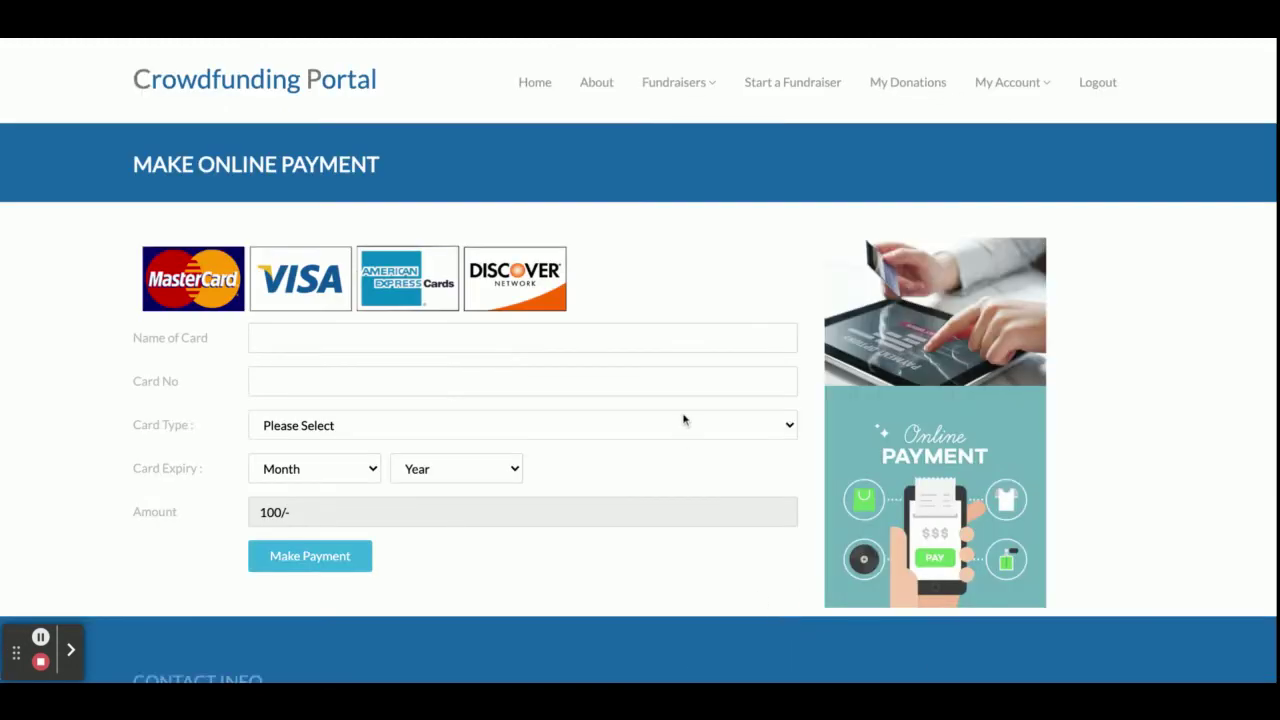
Step: Fill in the card details (Mastero Card, April 2022 expiry) and submit the payment
click(356, 326)
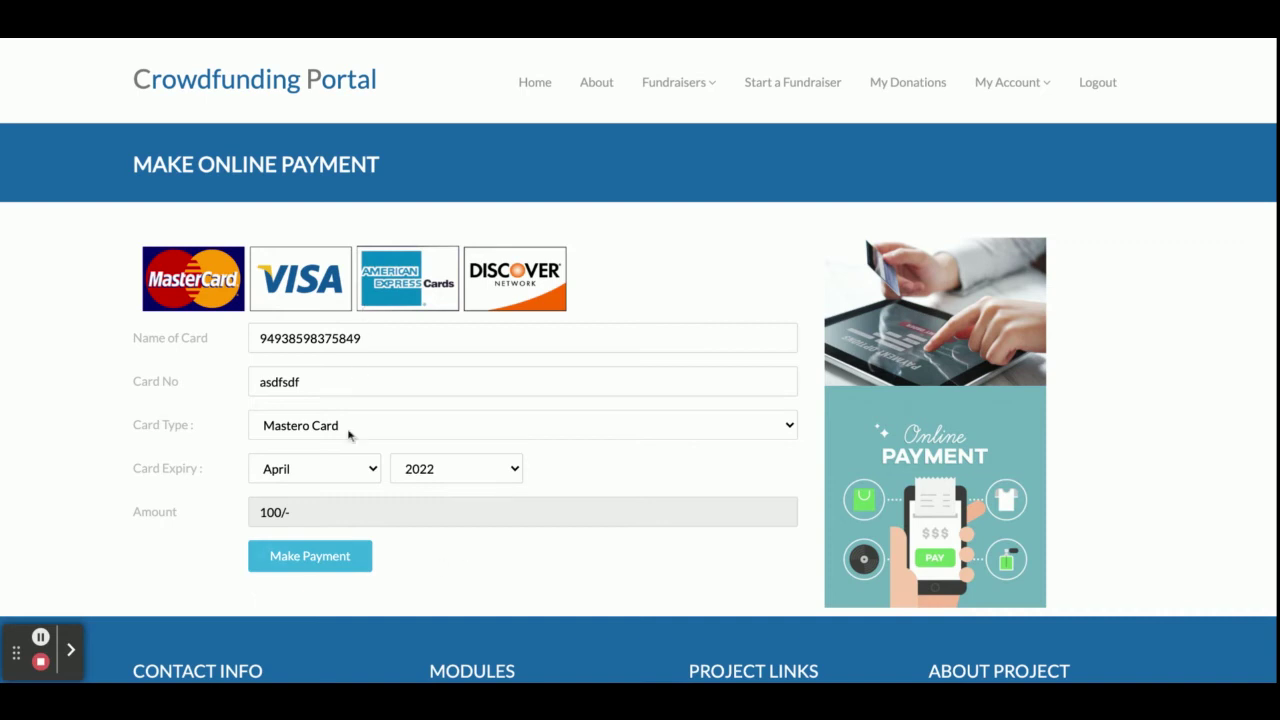
scroll(331, 534, down, 3)
click(300, 277)
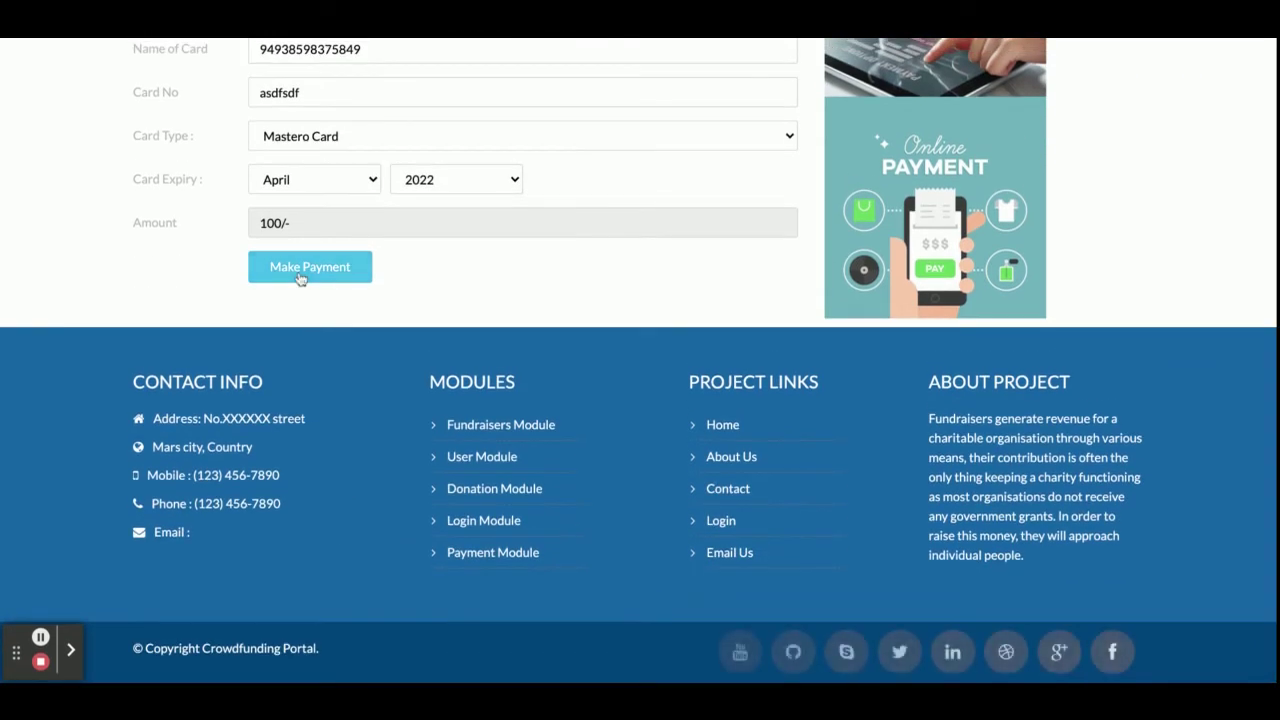
Step: Scroll through the new donation's receipt
scroll(325, 351, down, 3)
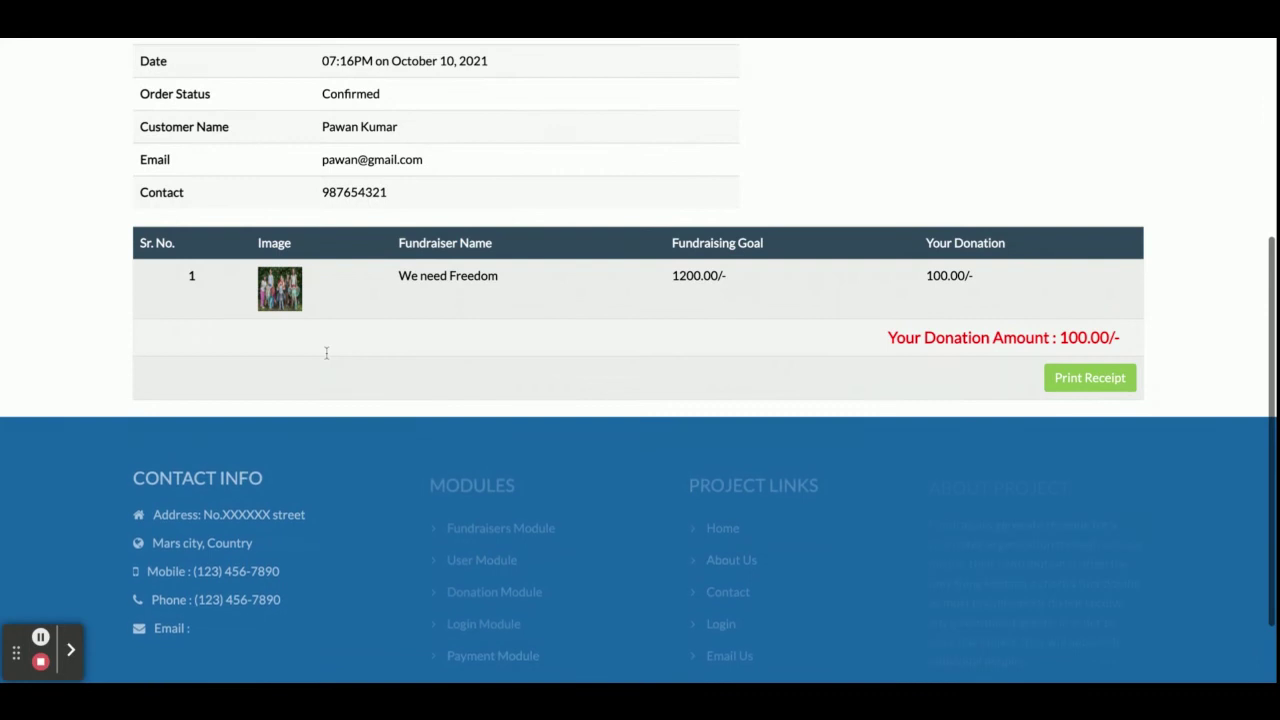
scroll(527, 283, up, 2)
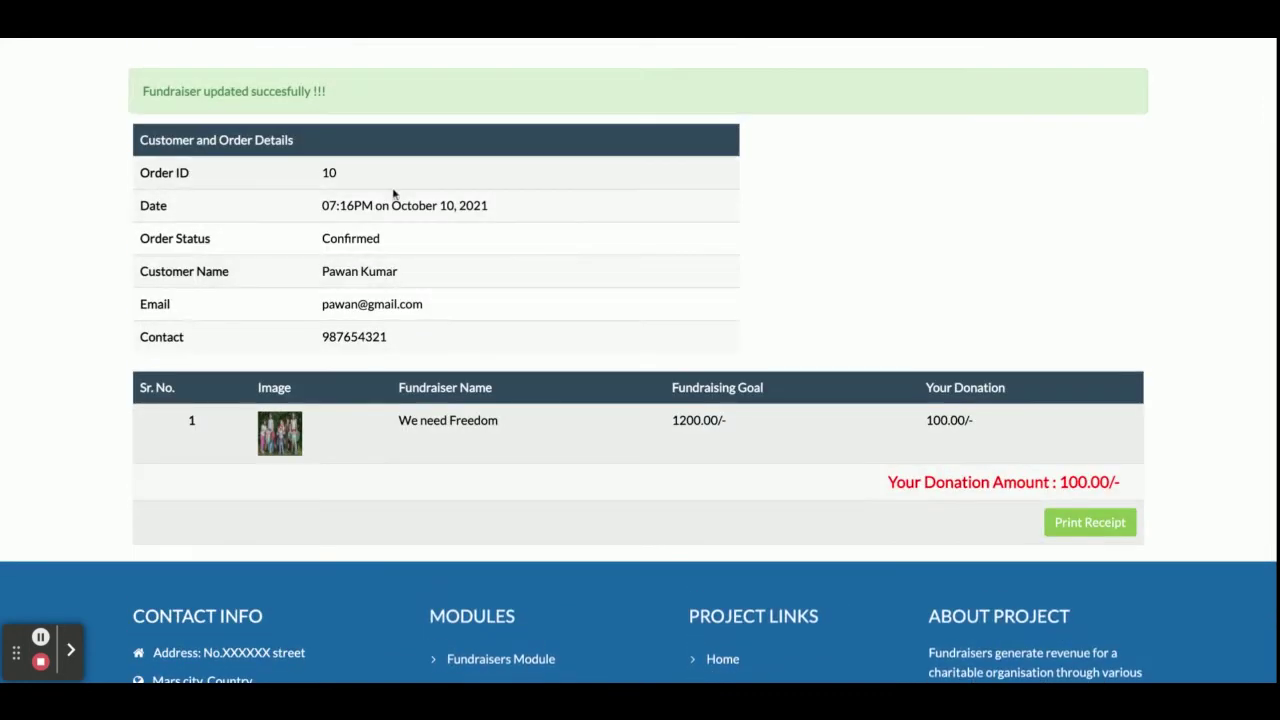
scroll(336, 285, up, 2)
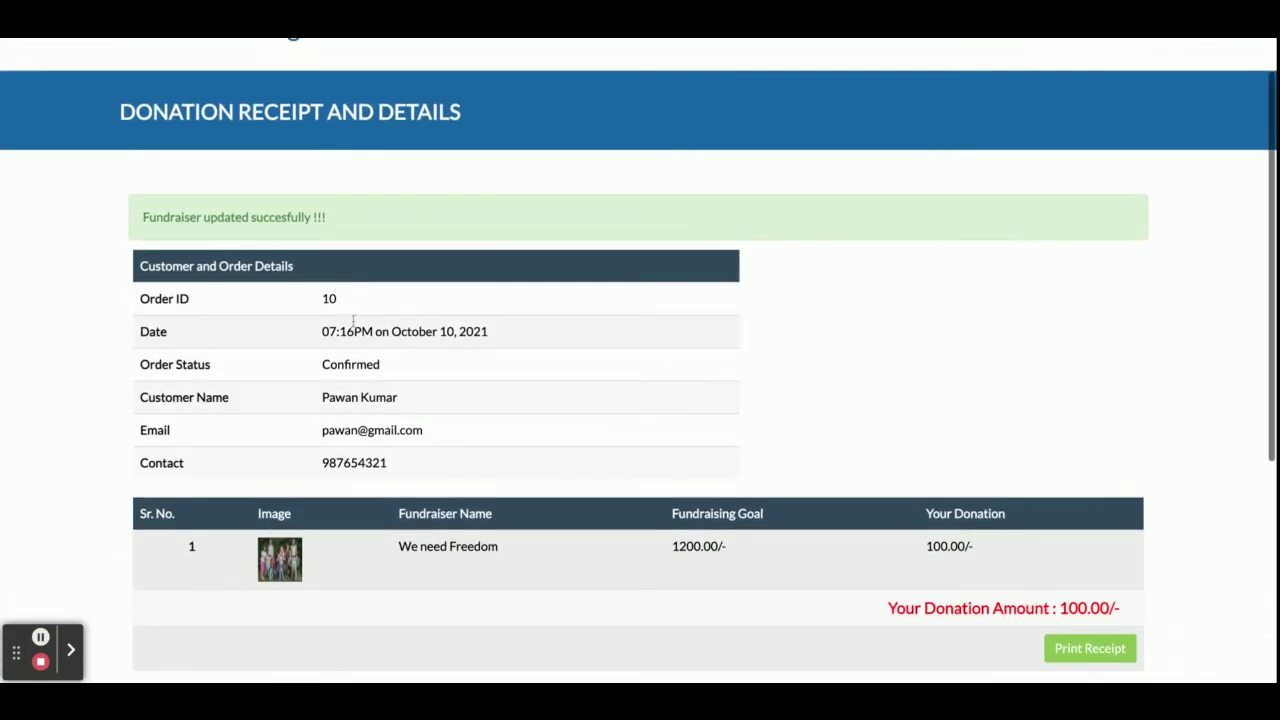
scroll(368, 389, up, 1)
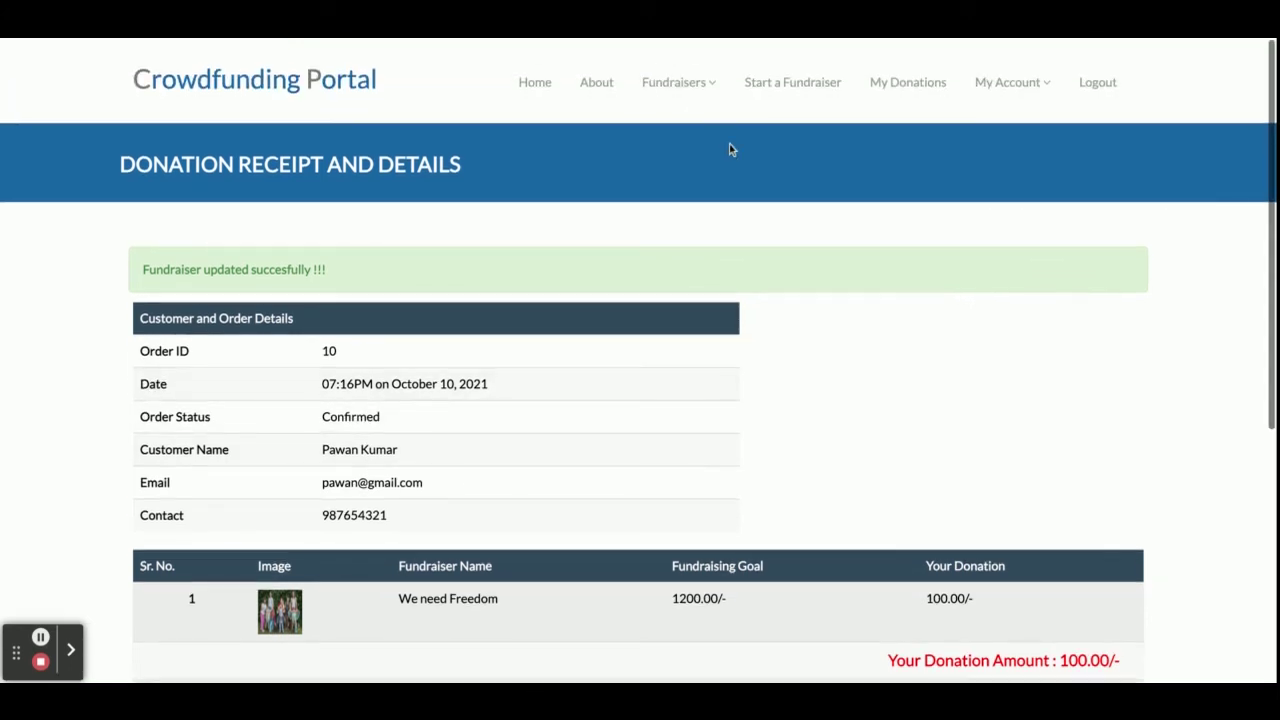
Step: Open My Donations and reopen the receipt for the sixth row, We need Freedom
click(922, 85)
scroll(717, 310, down, 5)
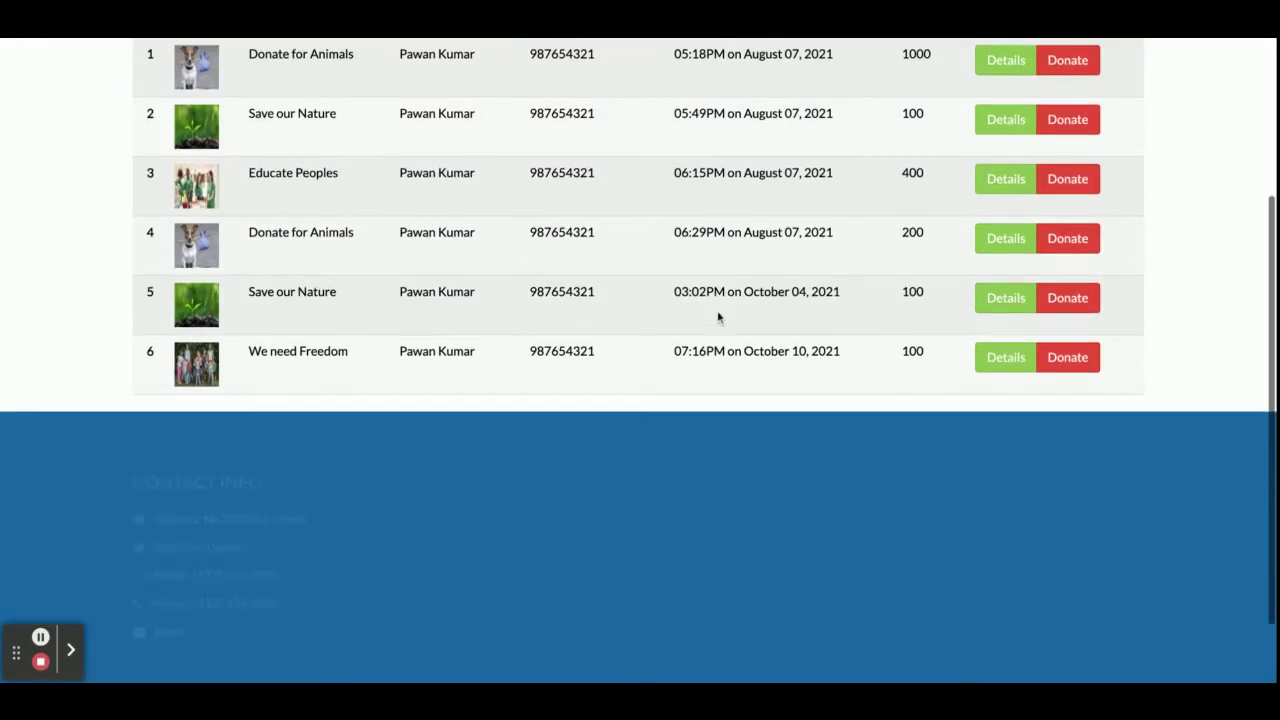
click(1002, 363)
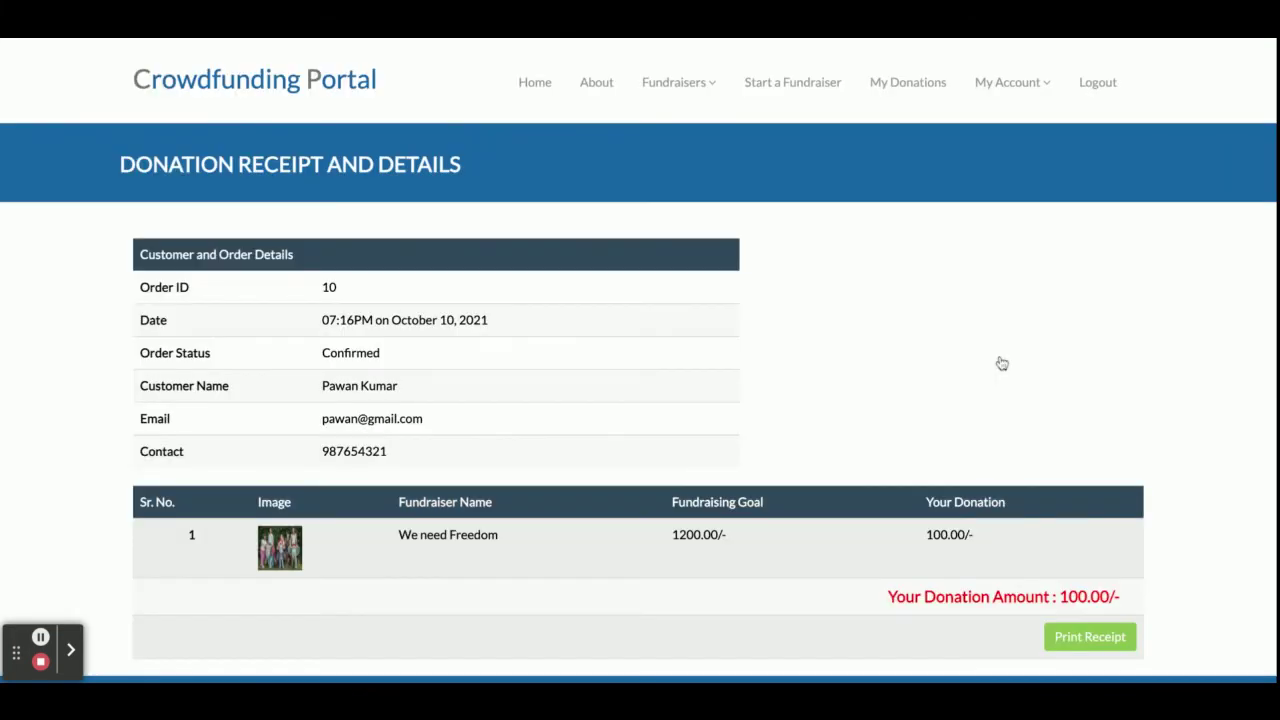
triple_click(413, 323)
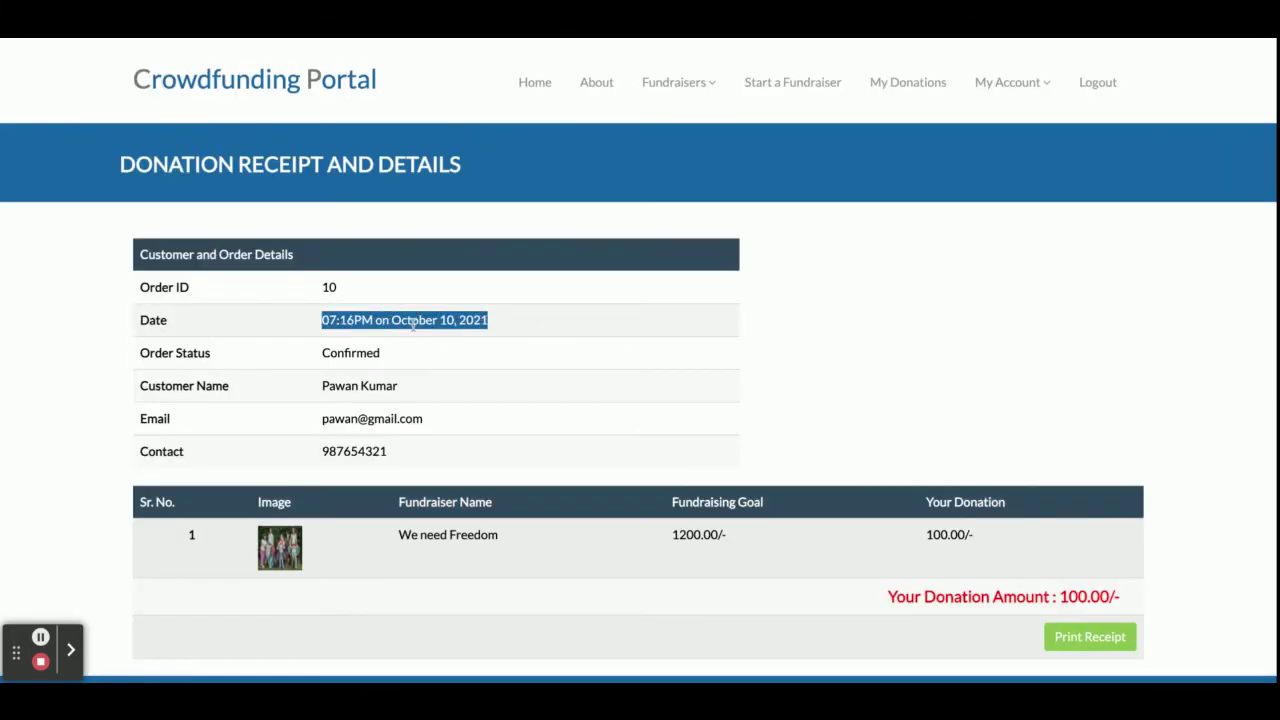
scroll(542, 483, down, 3)
scroll(543, 480, up, 3)
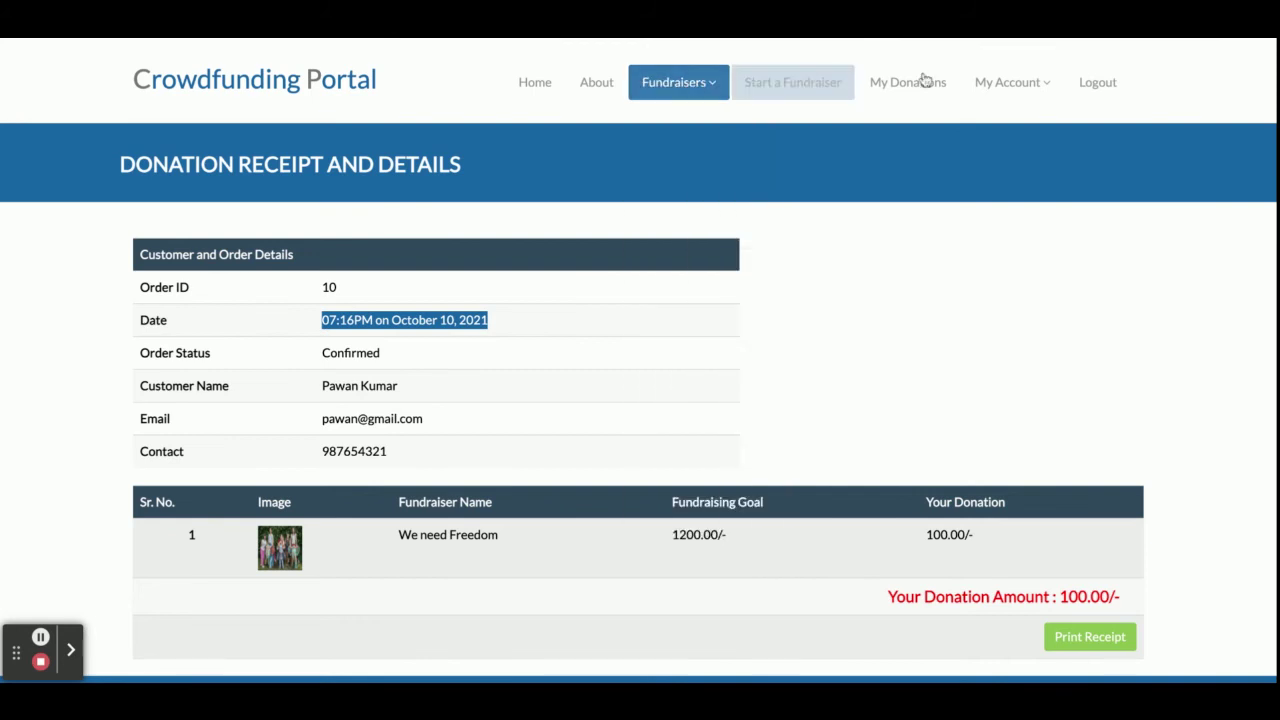
Step: Look over the My Account details page, then bring up the Change Password form
mouse_move(1049, 118)
click(992, 100)
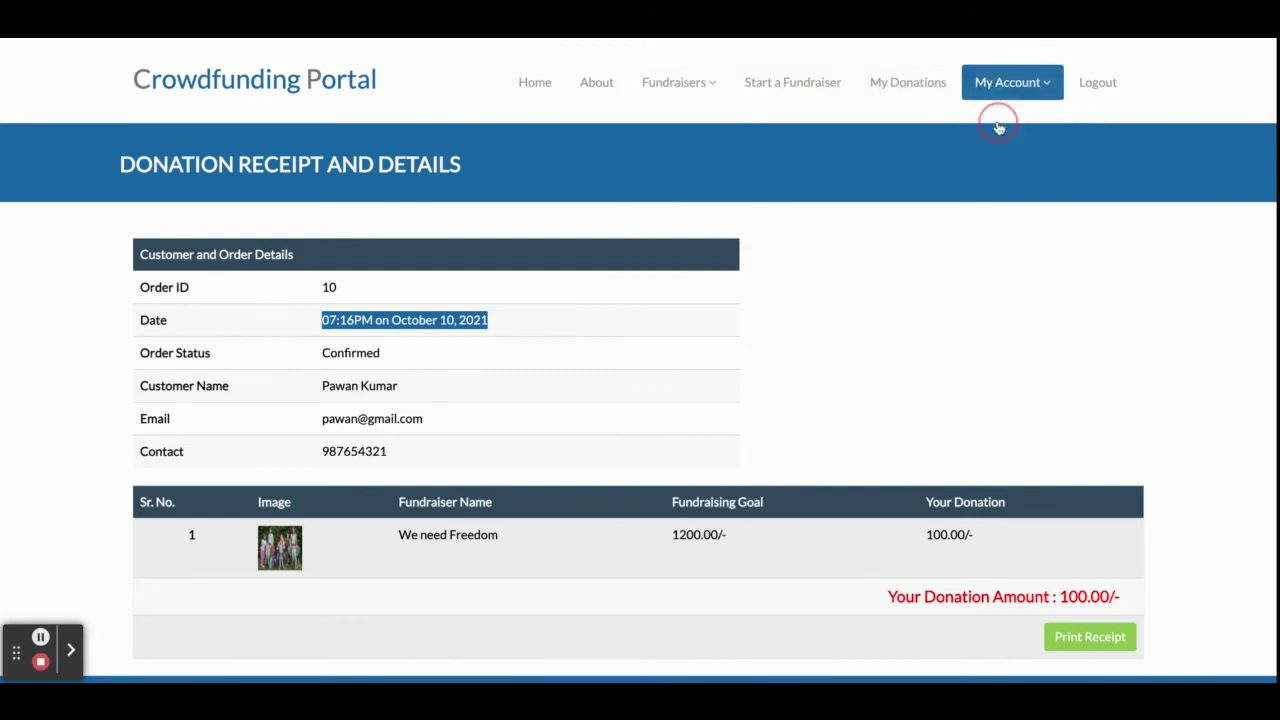
scroll(720, 380, down, 10)
scroll(978, 168, up, 10)
scroll(978, 168, down, 1)
mouse_move(1010, 84)
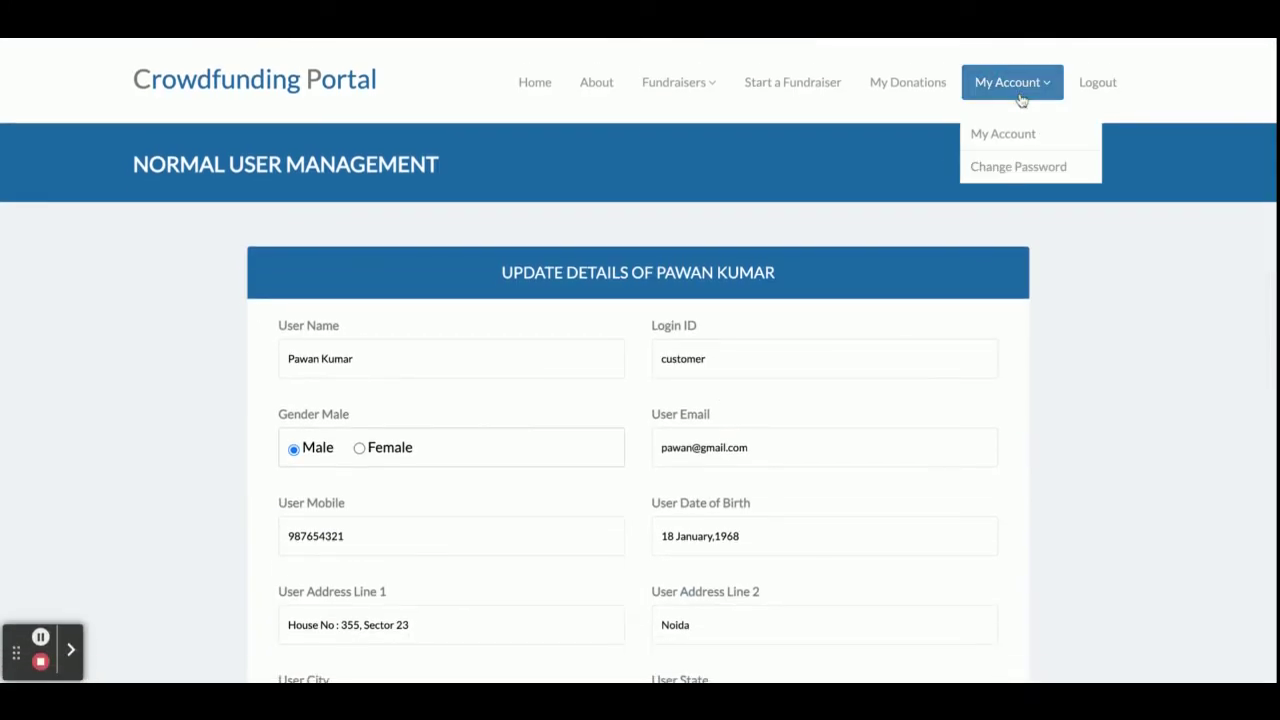
click(1012, 170)
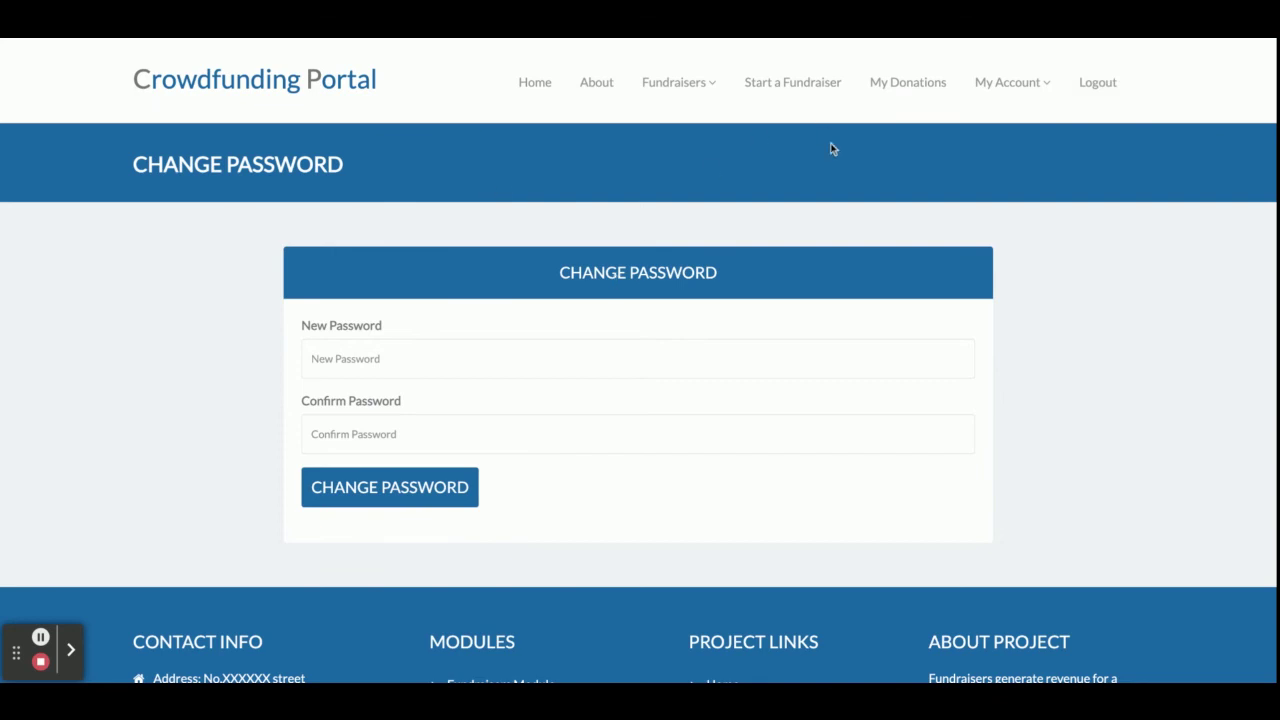
Step: Log out, sign back in with the saved credentials, and log out from the Dashboard
click(1097, 85)
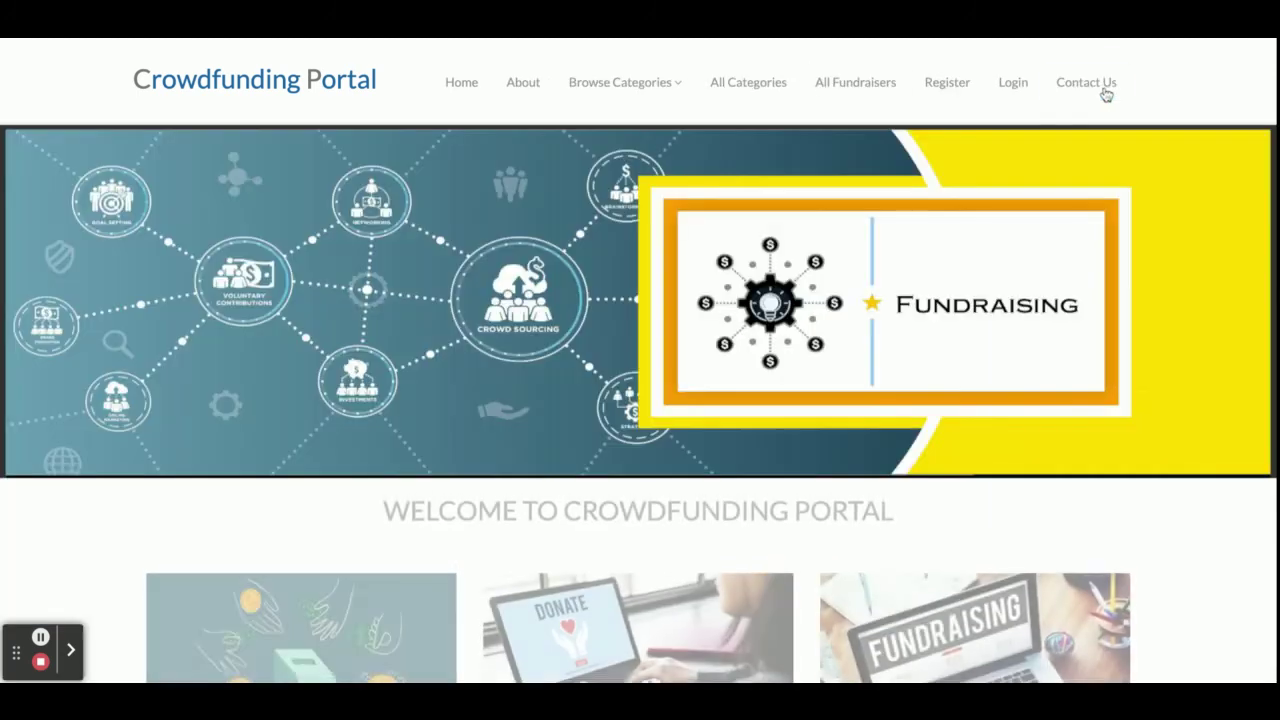
click(1013, 82)
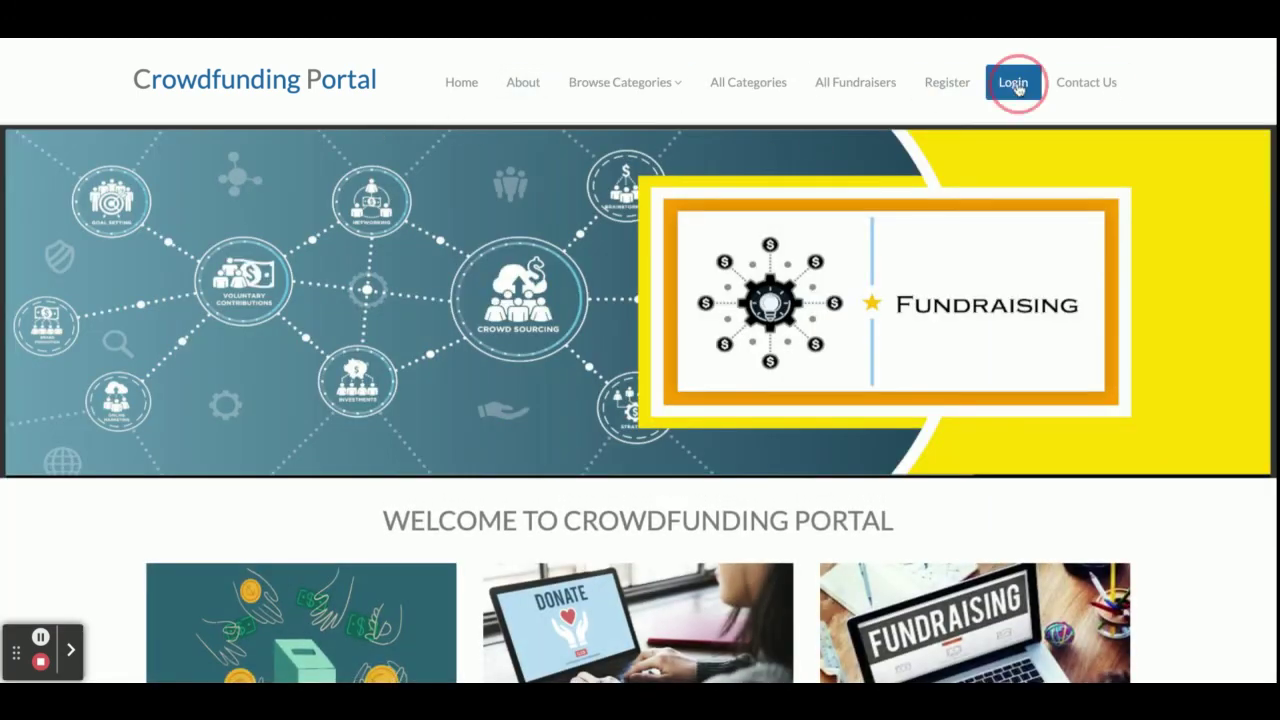
click(538, 474)
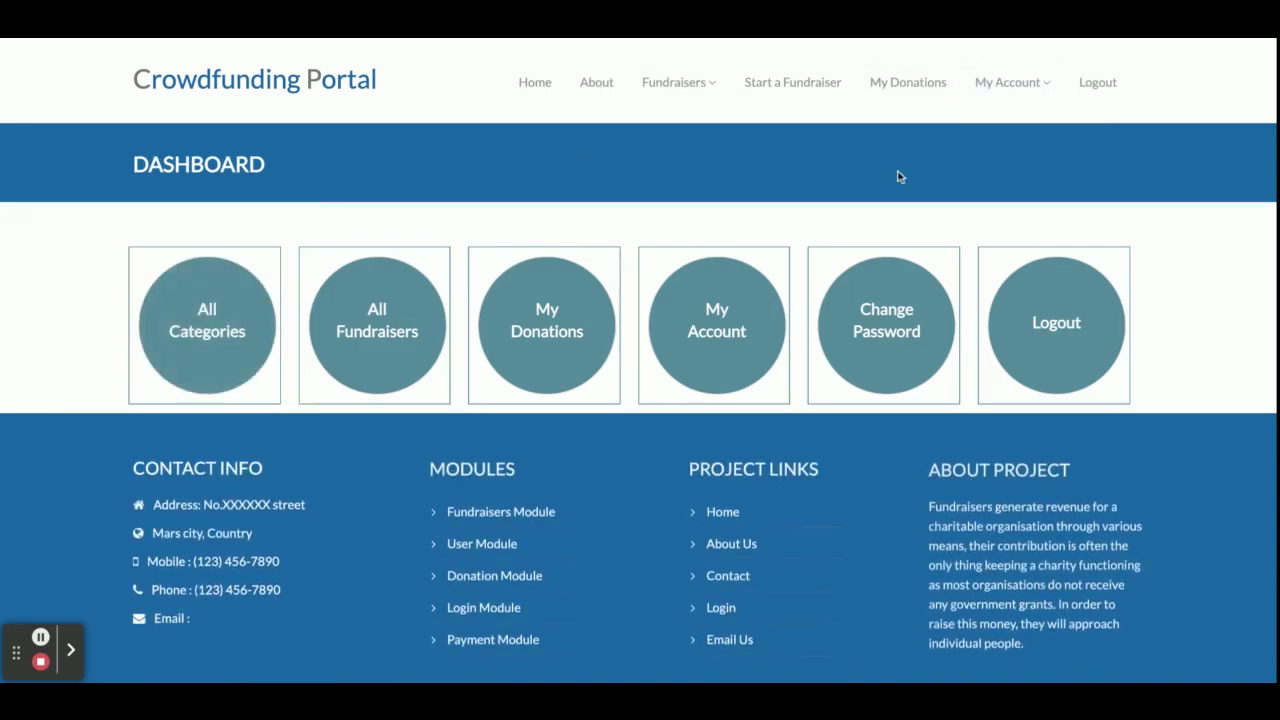
click(1090, 94)
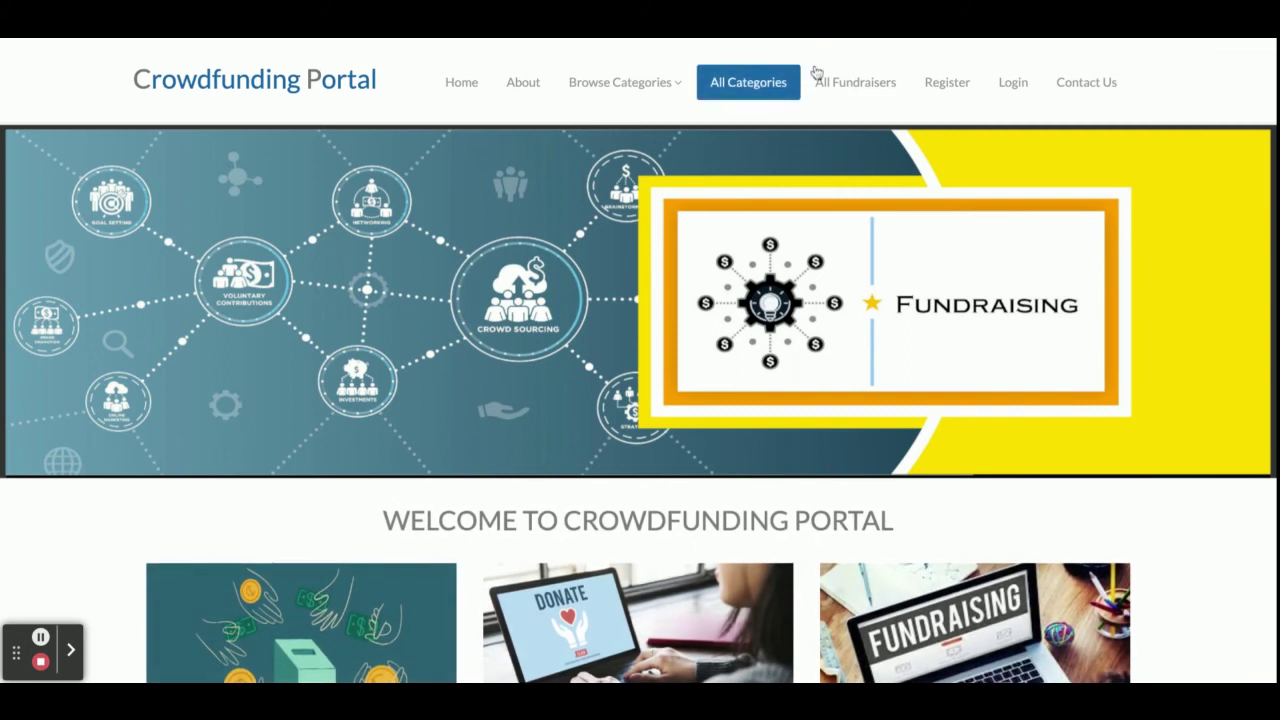
Step: Edit the username on the login page, then return to the public home page
click(1013, 82)
double_click(488, 352)
text(f)
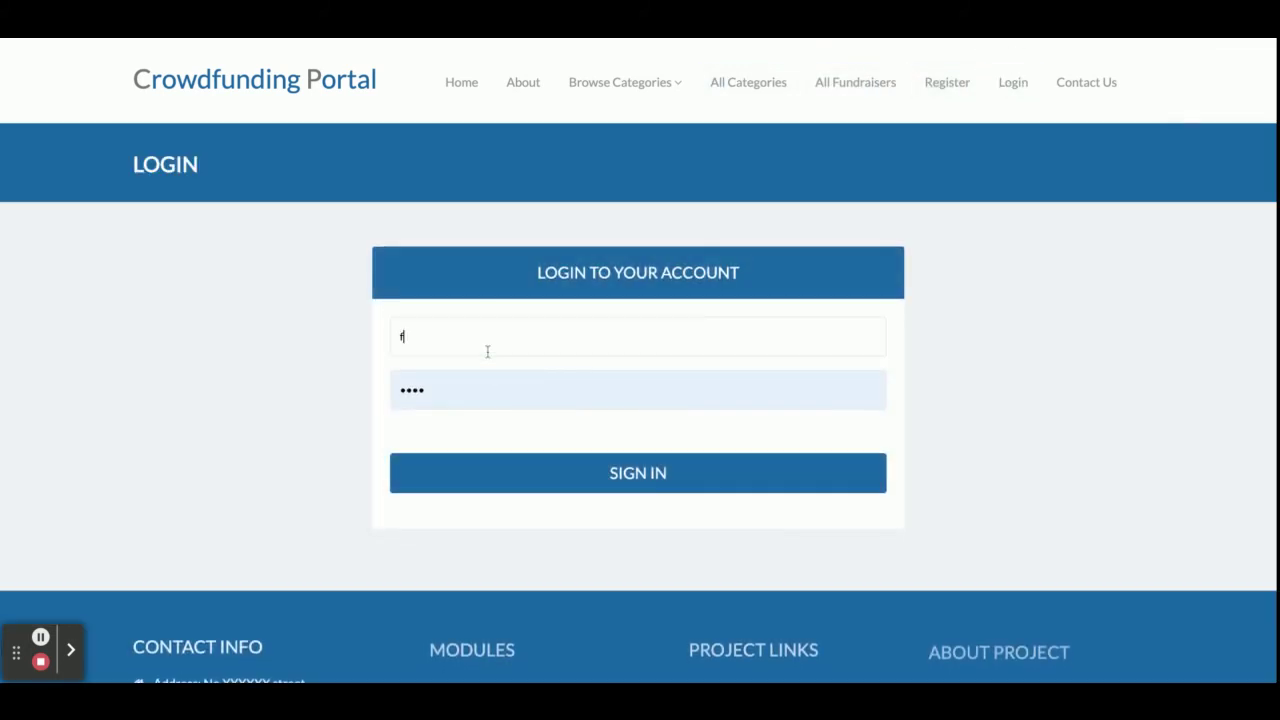
text(unde)
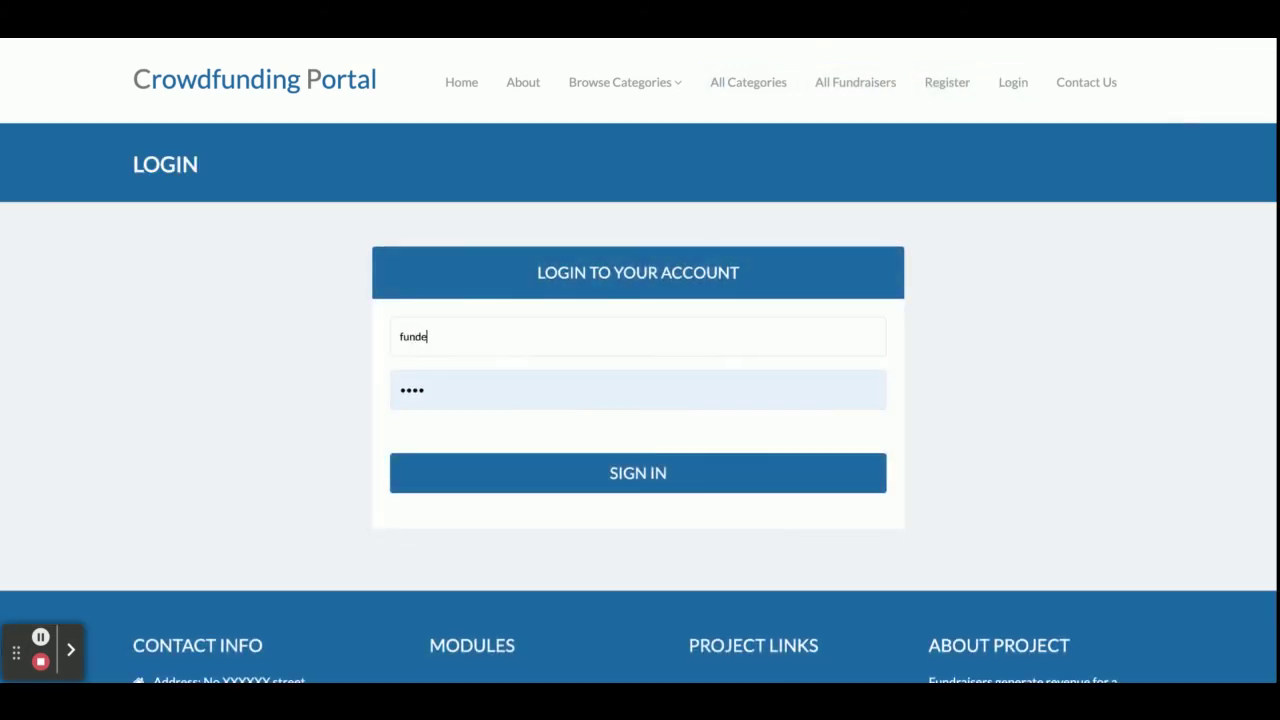
key(BackSpace)
click(457, 80)
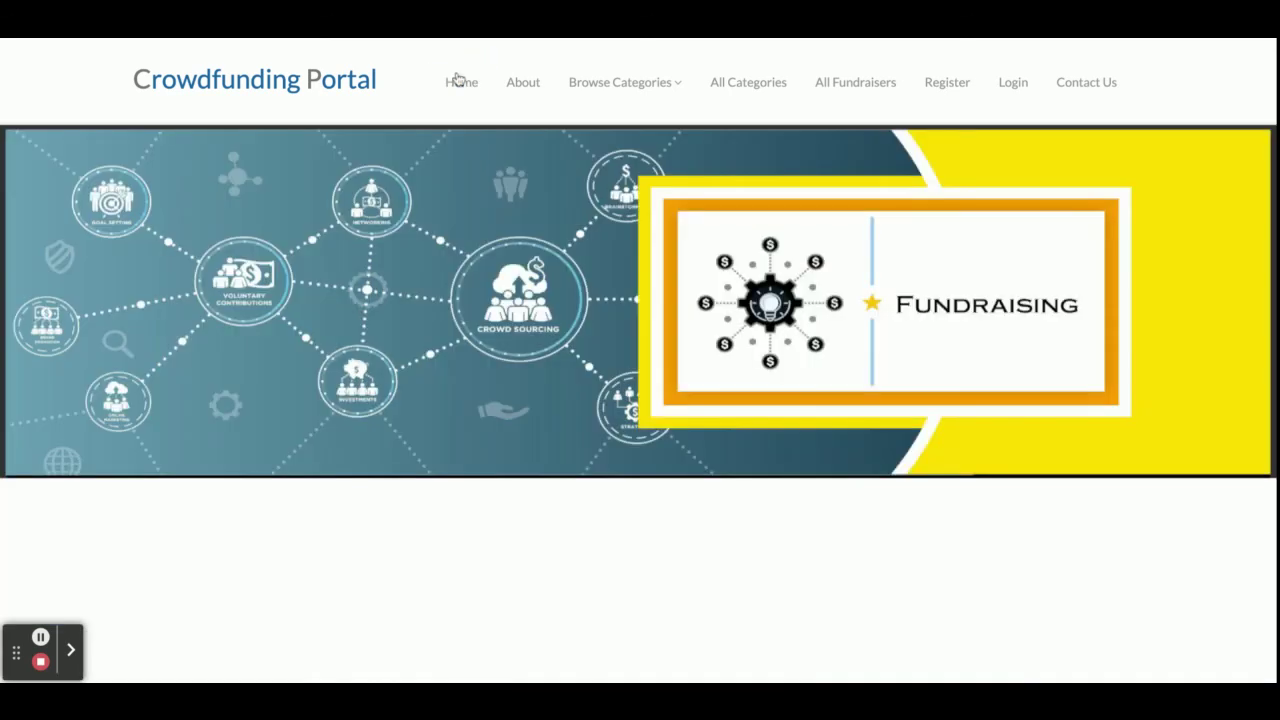
click(945, 84)
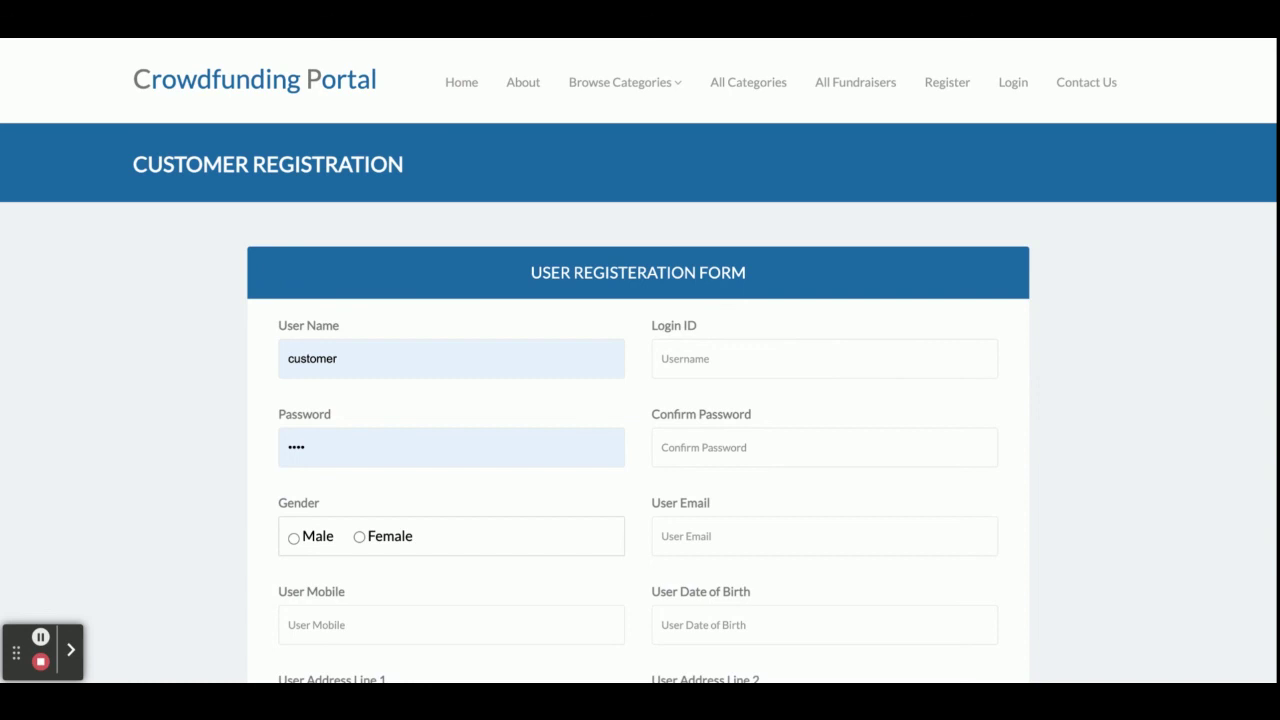
click(265, 81)
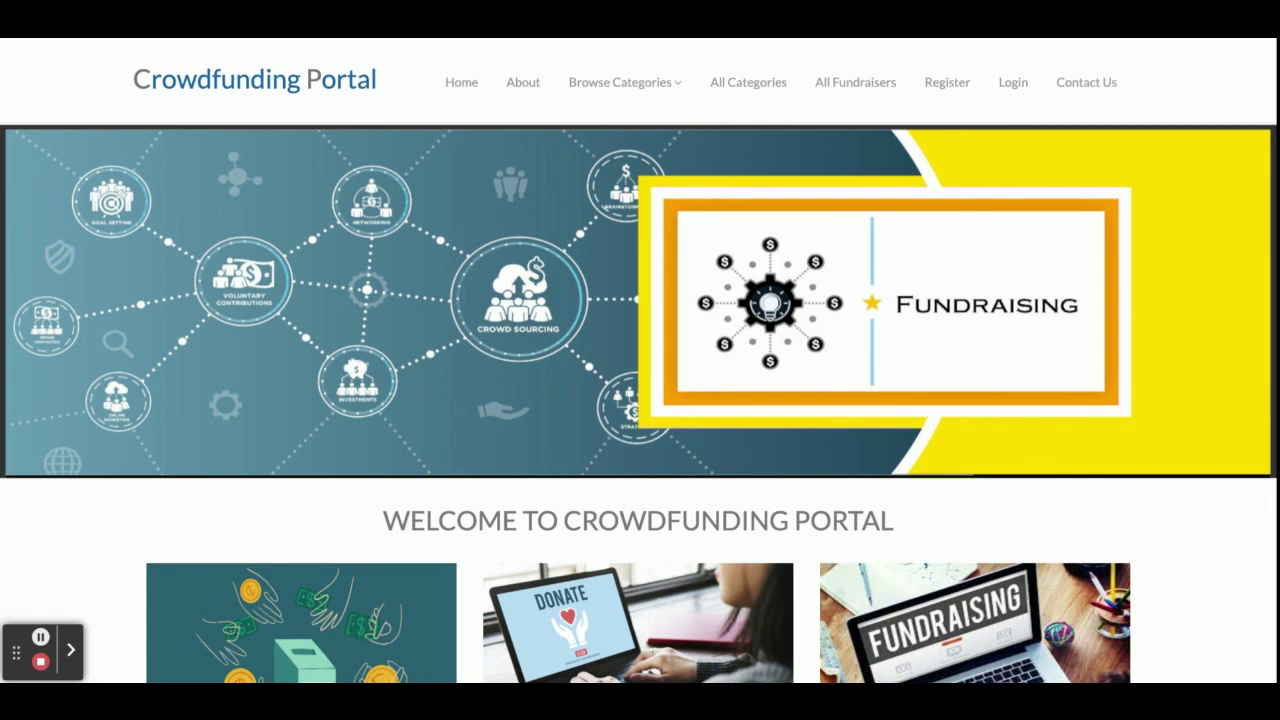
key(End)
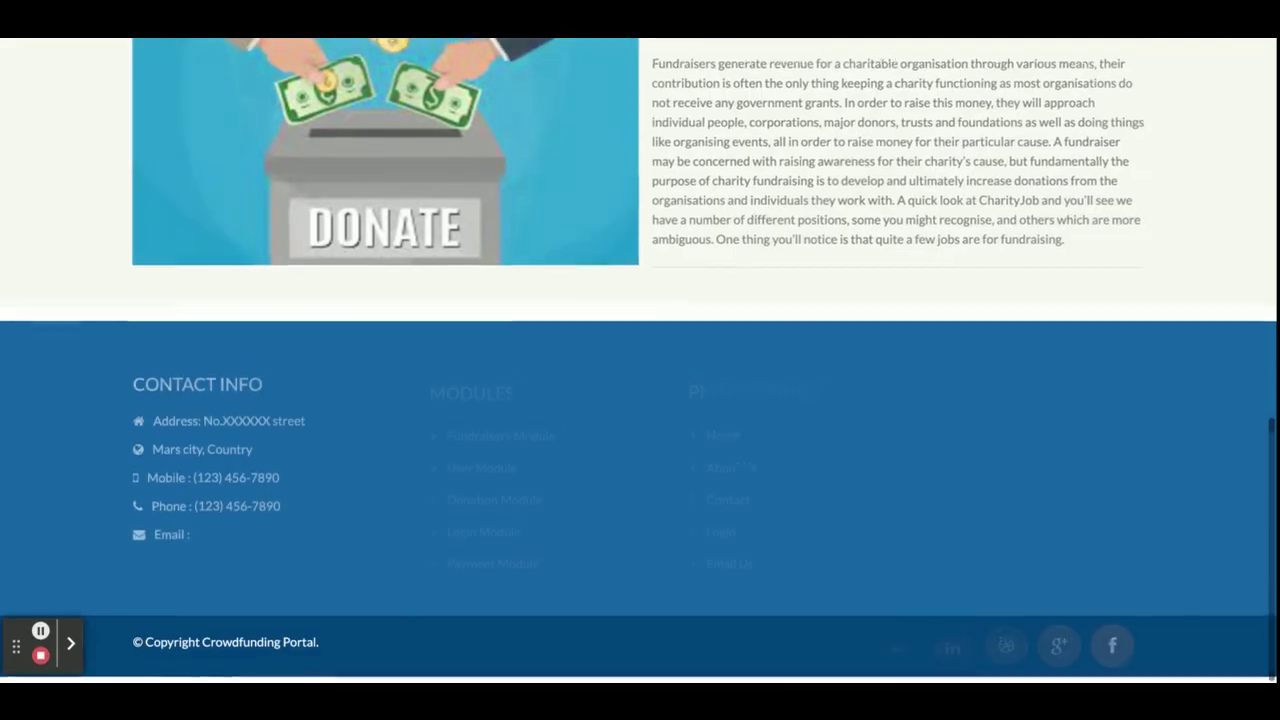
key(Home)
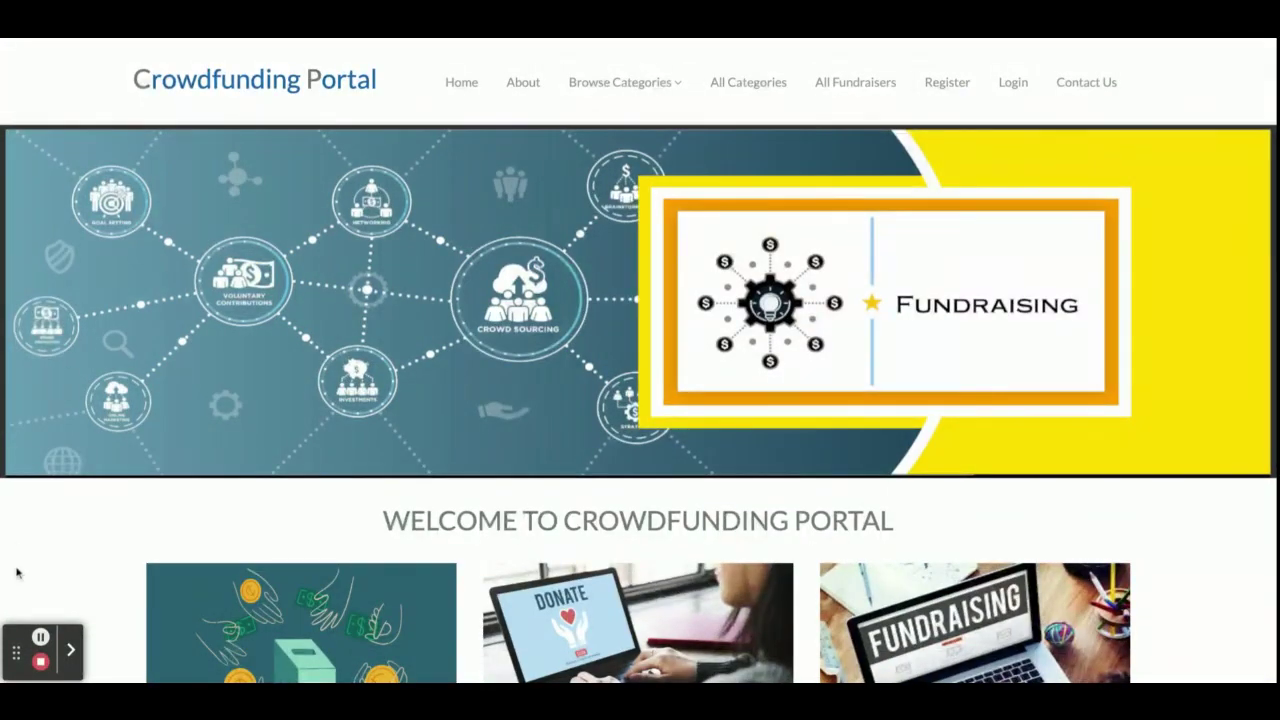